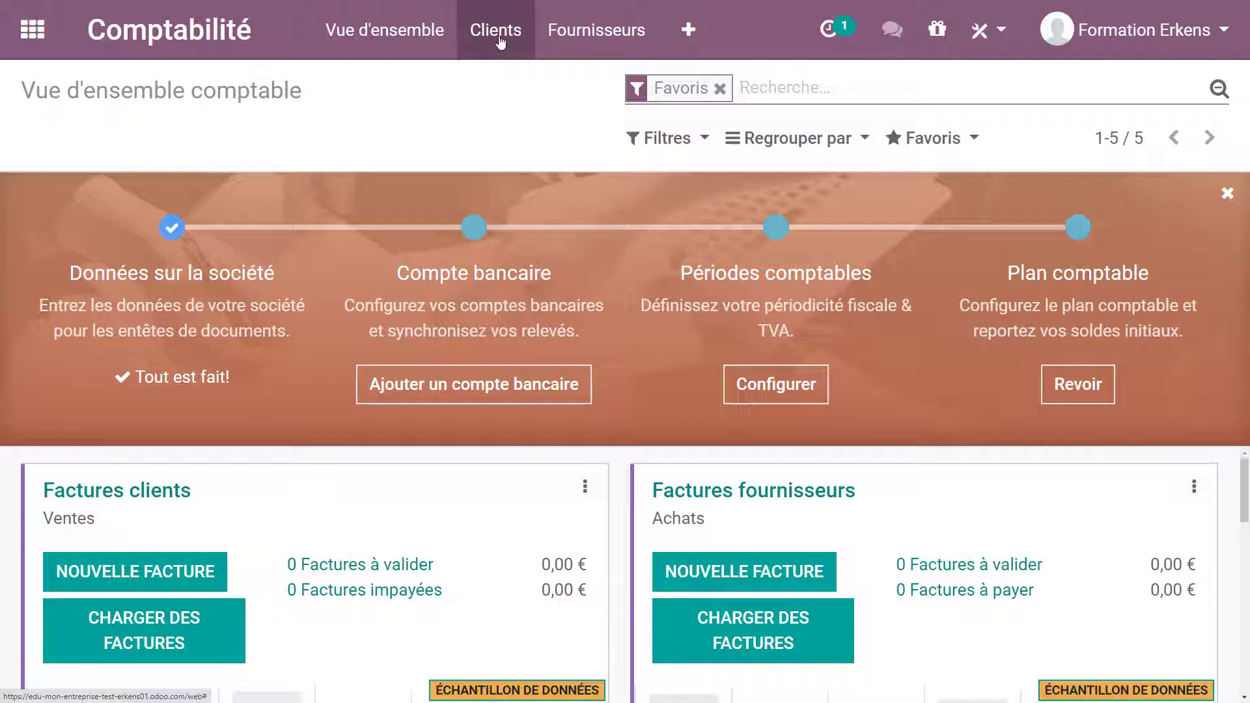
# - Create a new customer article named "Stick USB 5G"
pyautogui.click(499, 36)
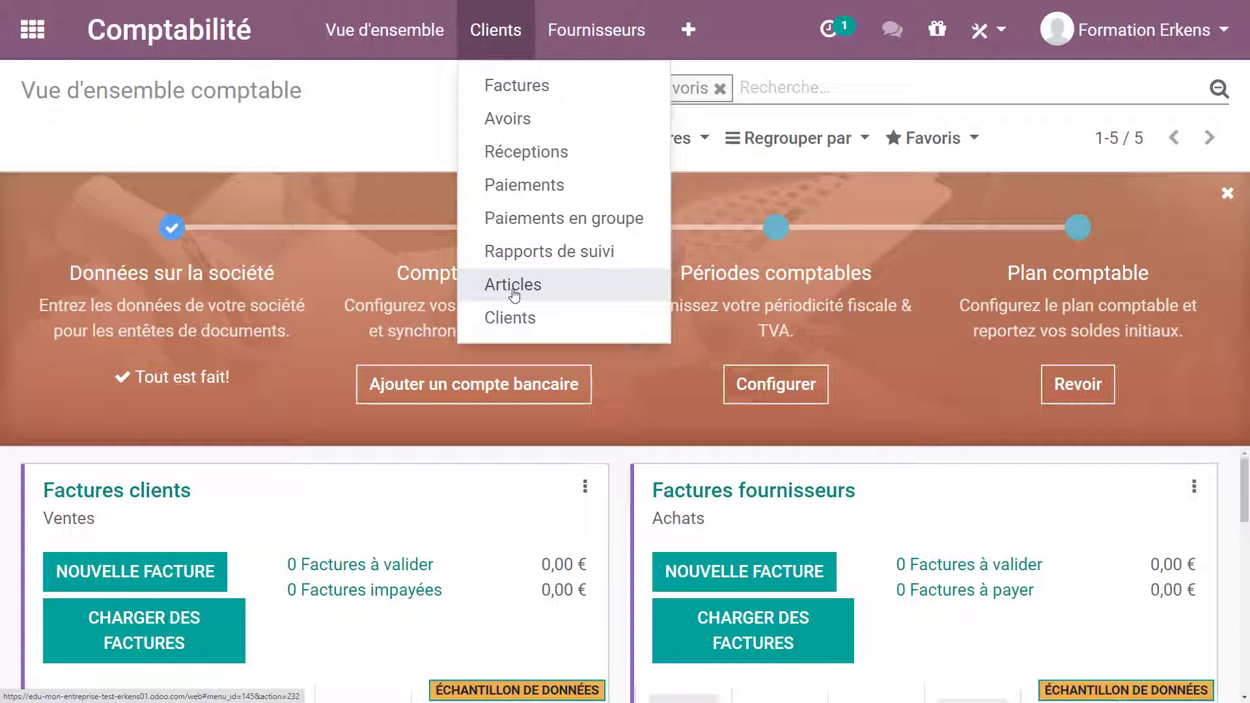
pyautogui.click(514, 287)
pyautogui.click(70, 142)
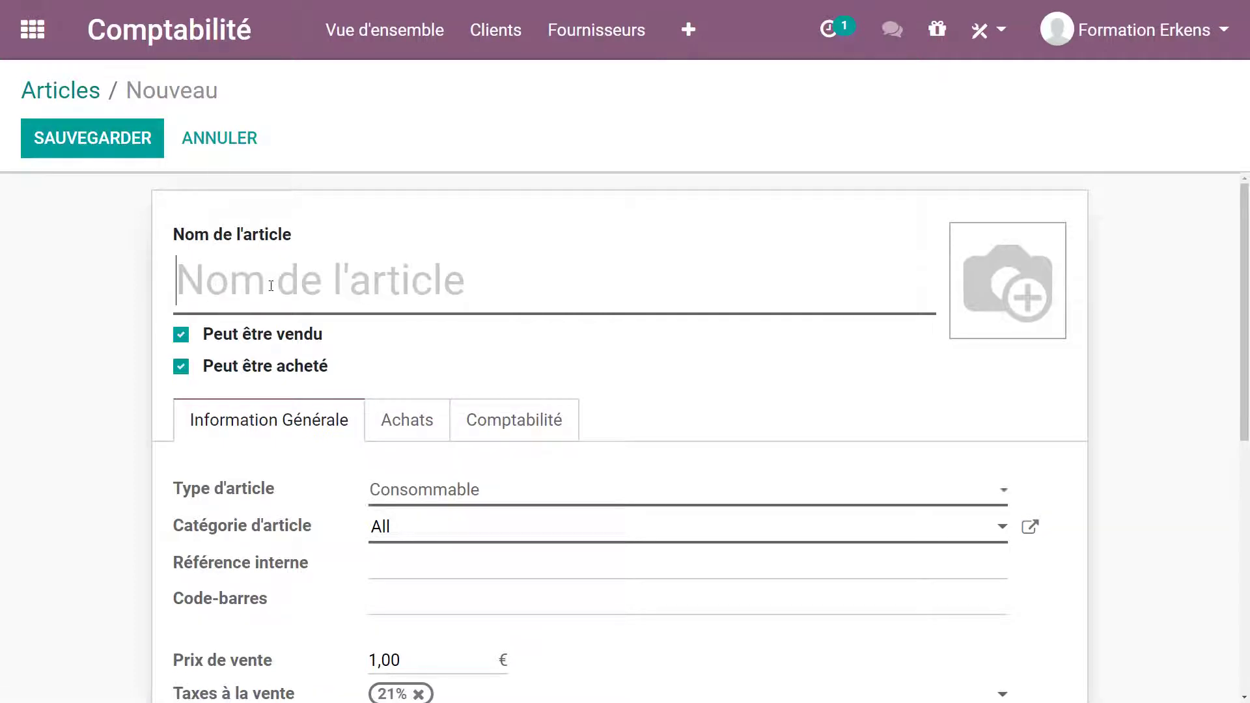
pyautogui.write('Stick US')
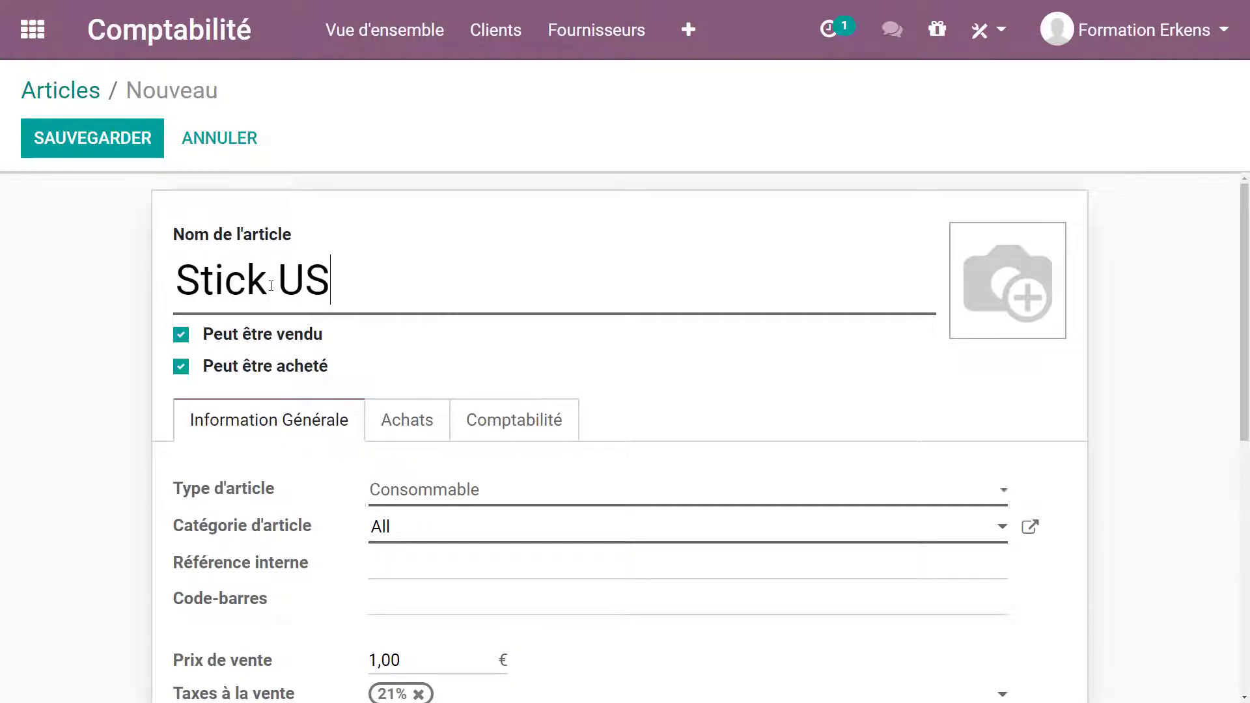
pyautogui.write('B 5G')
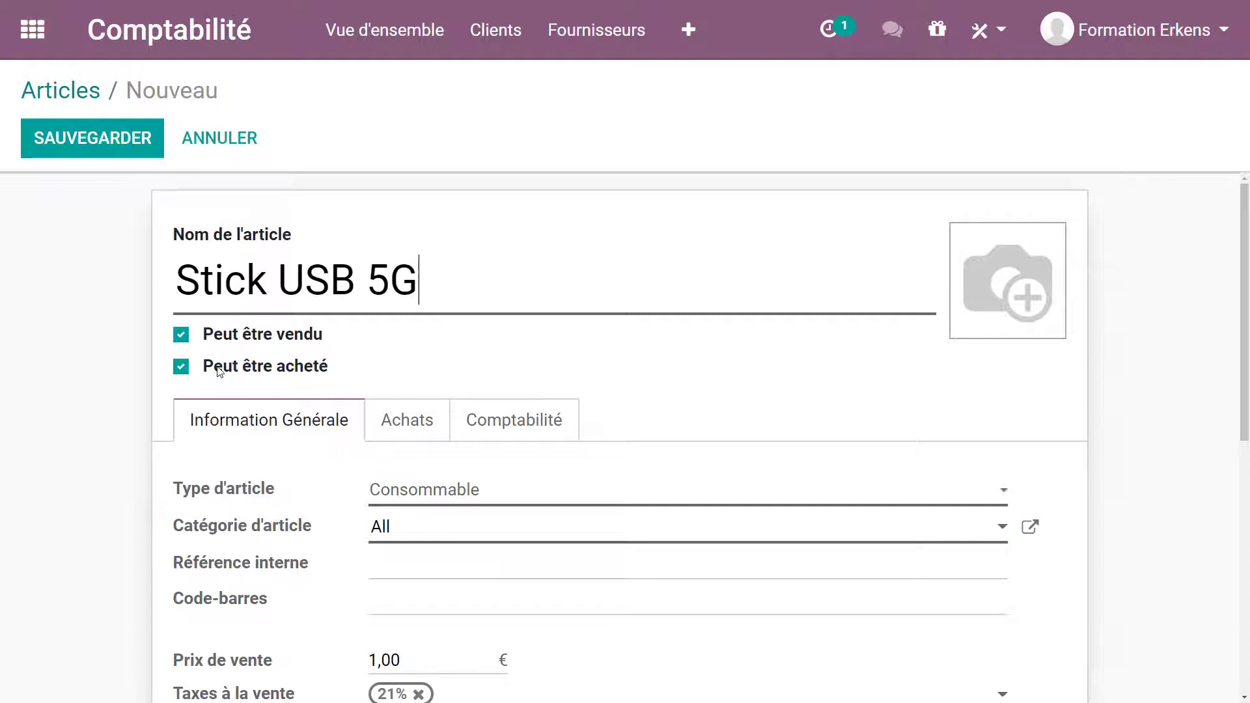
# - Fill in the article's general information with type Consommable, a sales price of 65,00 € and a cost of 25,00
pyautogui.scroll(-1, 382, 401)
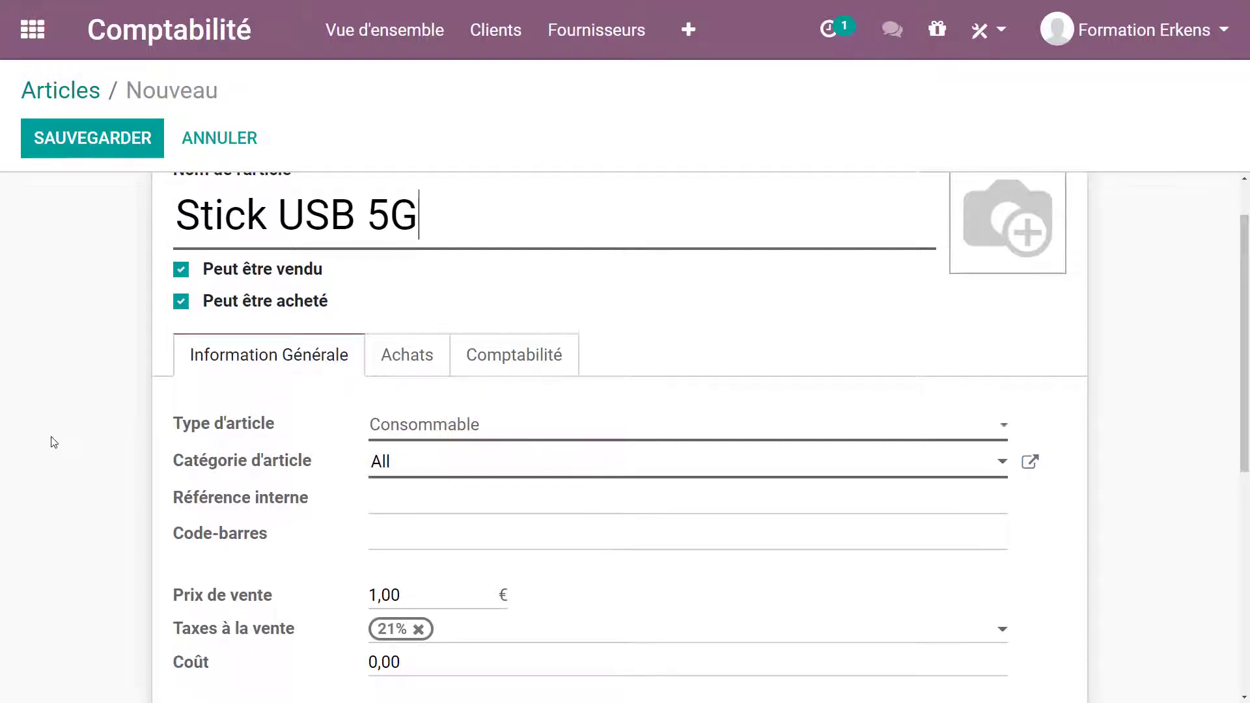
pyautogui.click(506, 428)
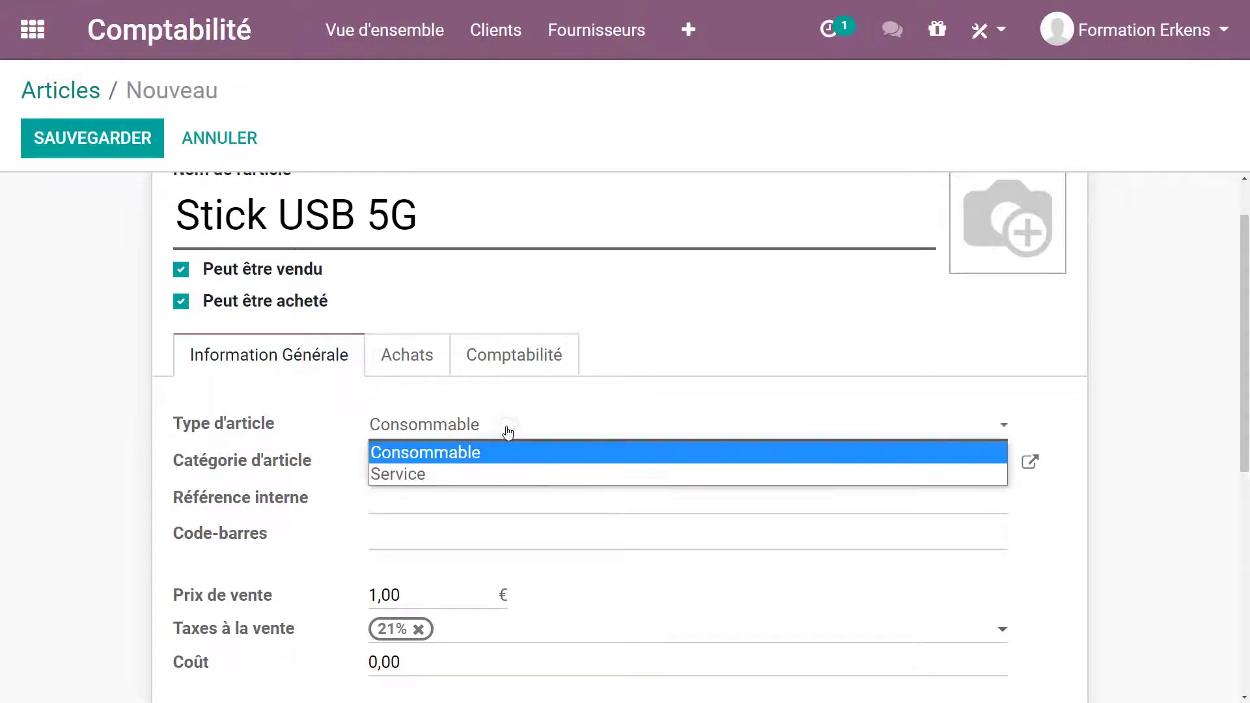
pyautogui.click(106, 430)
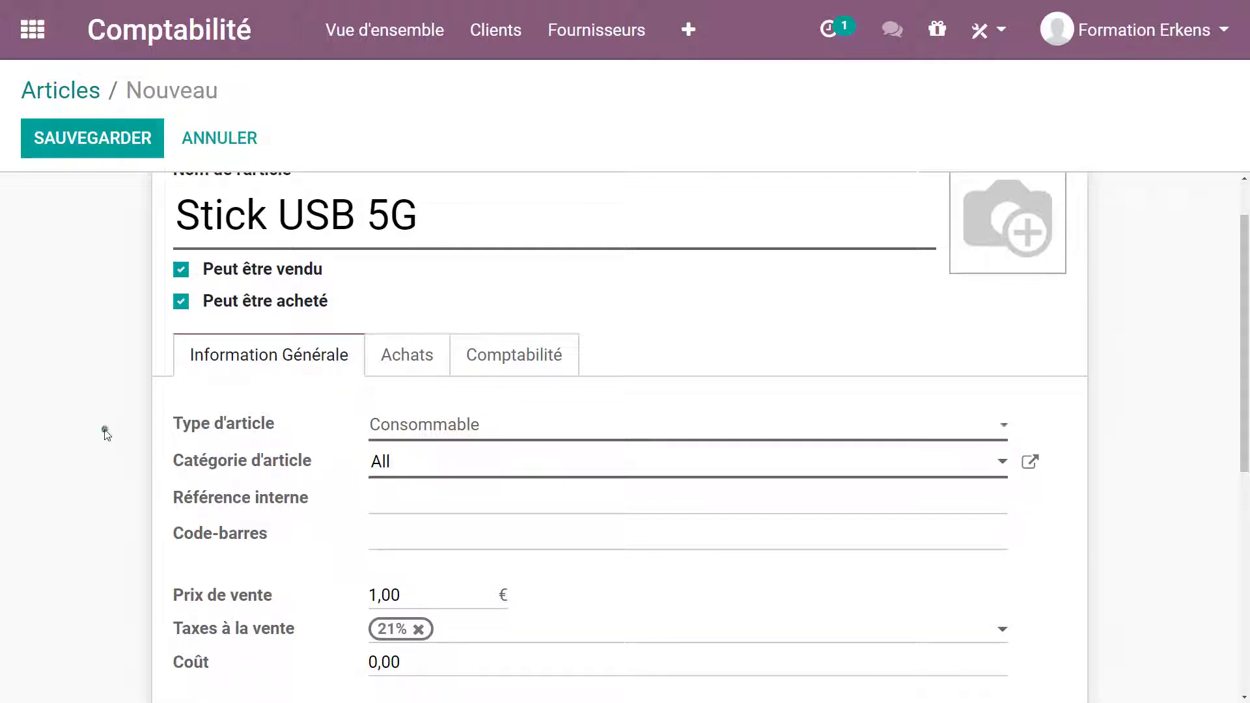
pyautogui.scroll(-2, 134, 493)
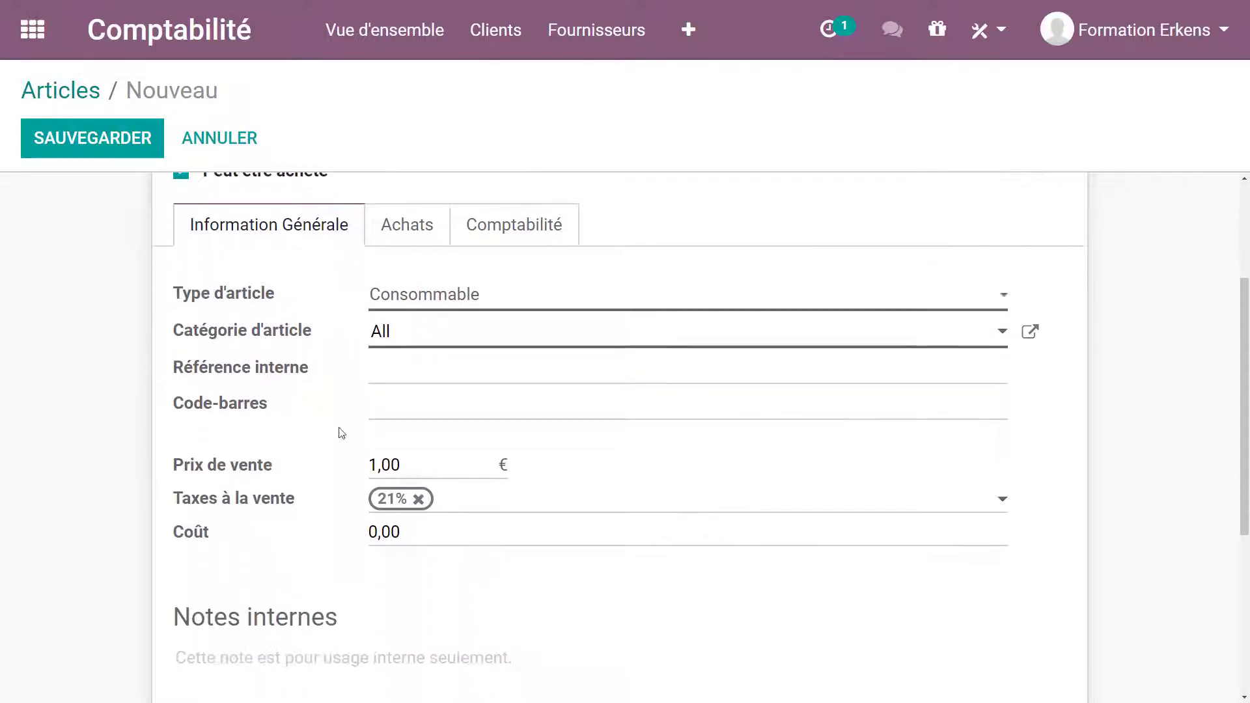
pyautogui.click(418, 405)
pyautogui.moveTo(371, 464); pyautogui.dragTo(364, 465)
pyautogui.write('65')
pyautogui.click(373, 533)
pyautogui.press('BackSpace')
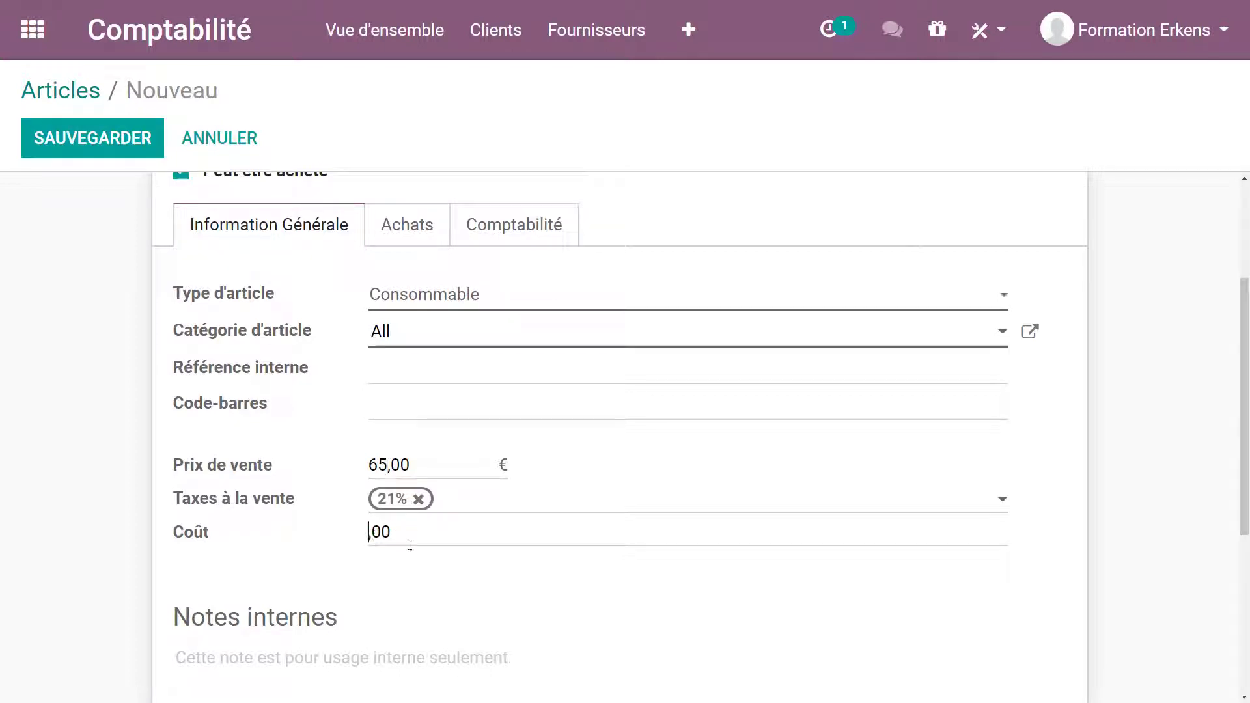
pyautogui.write('25')
pyautogui.scroll(-1, 606, 529)
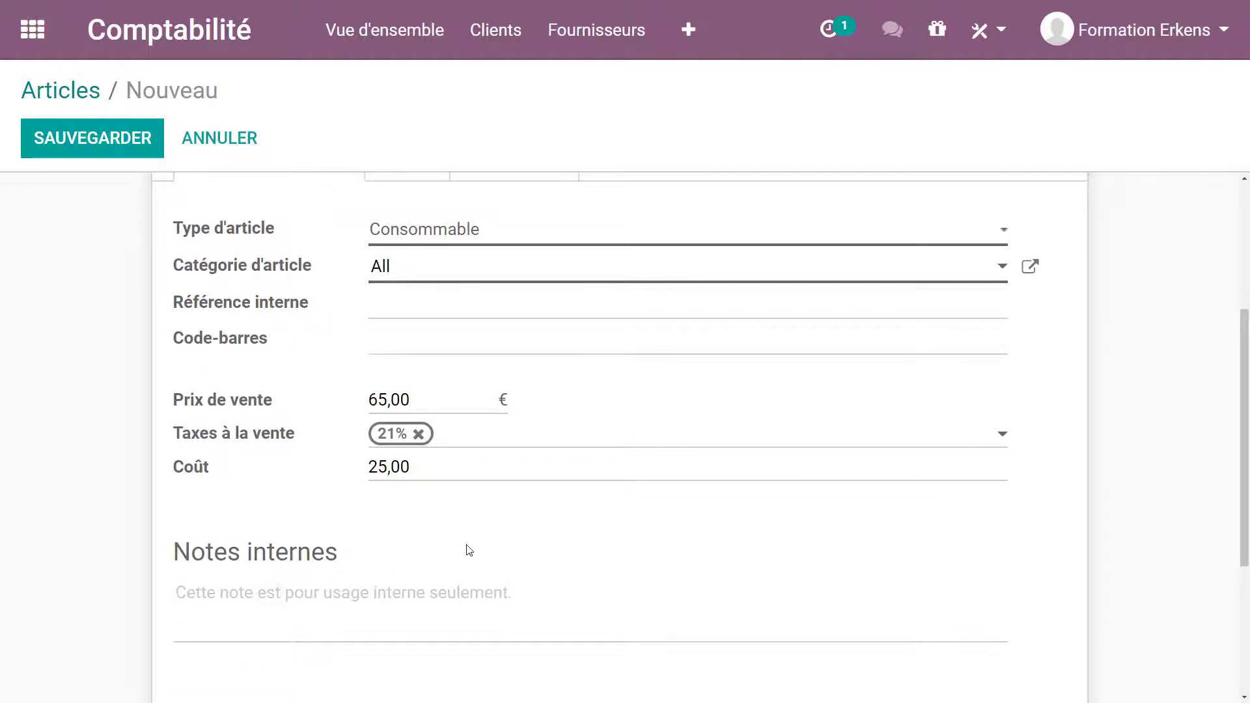
# - Check which supplier taxes can be chosen for purchases of the article
pyautogui.scroll(2, 467, 533)
pyautogui.scroll(2, 501, 364)
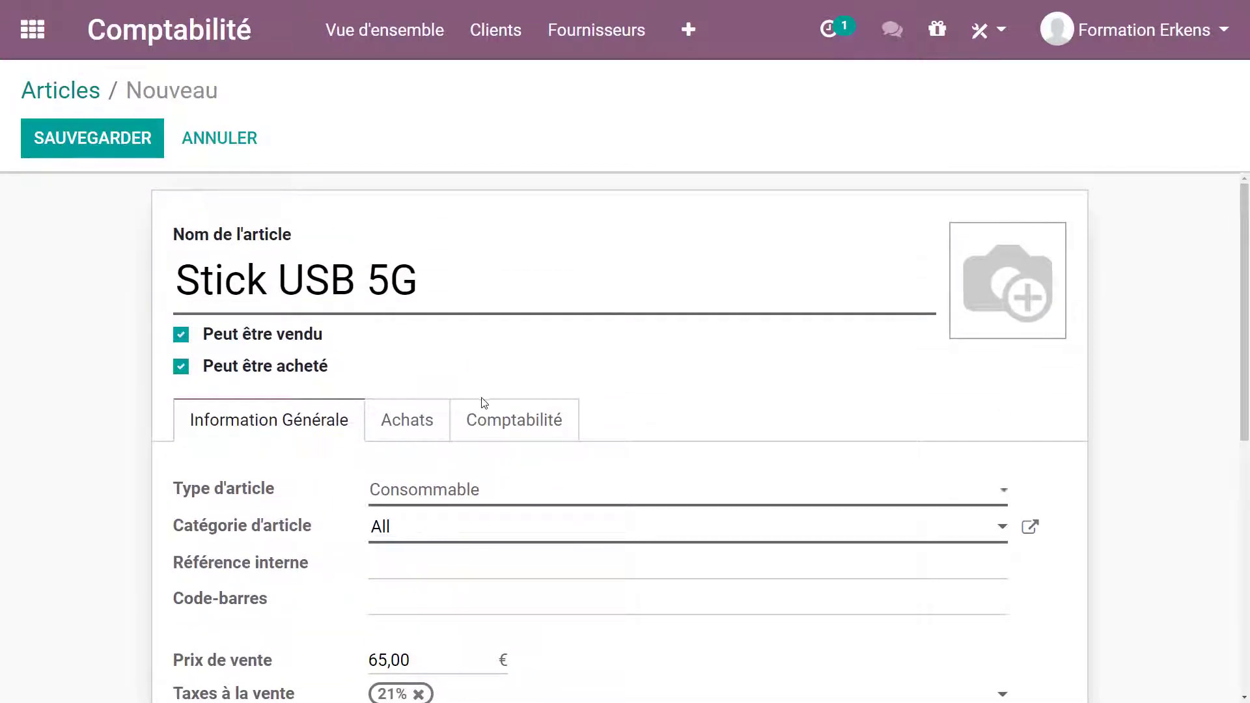
pyautogui.click(425, 424)
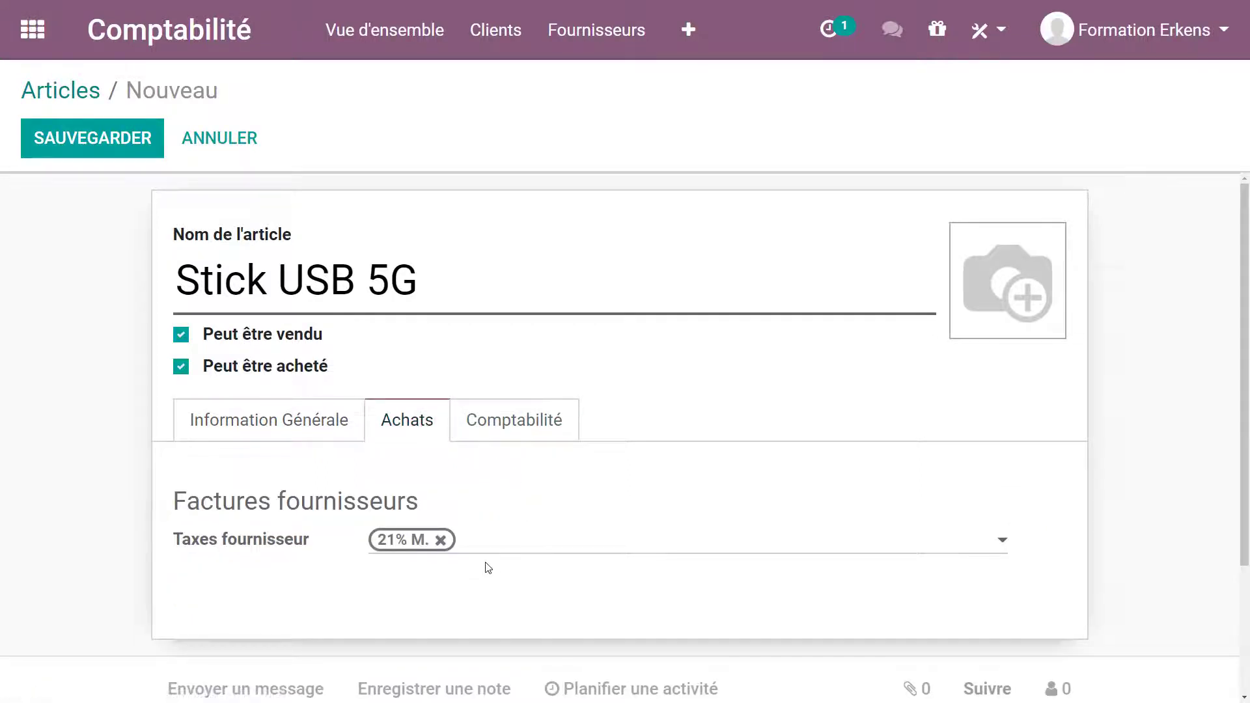
pyautogui.click(597, 538)
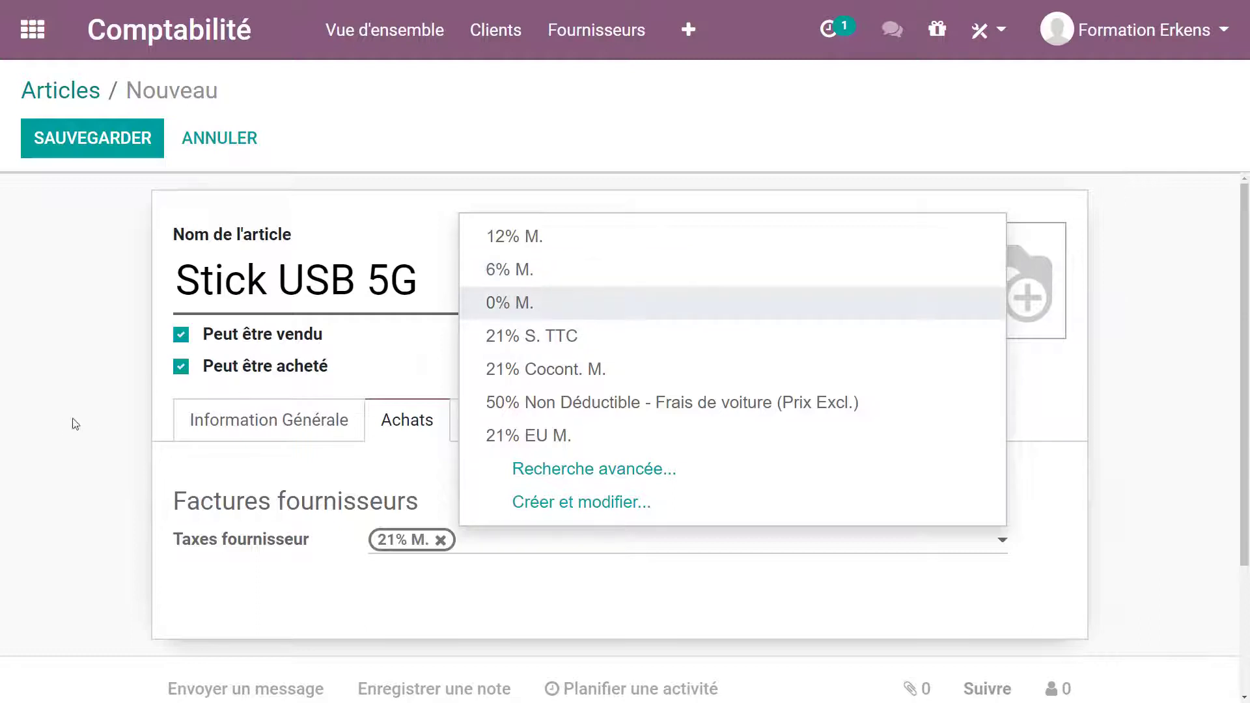
pyautogui.click(132, 442)
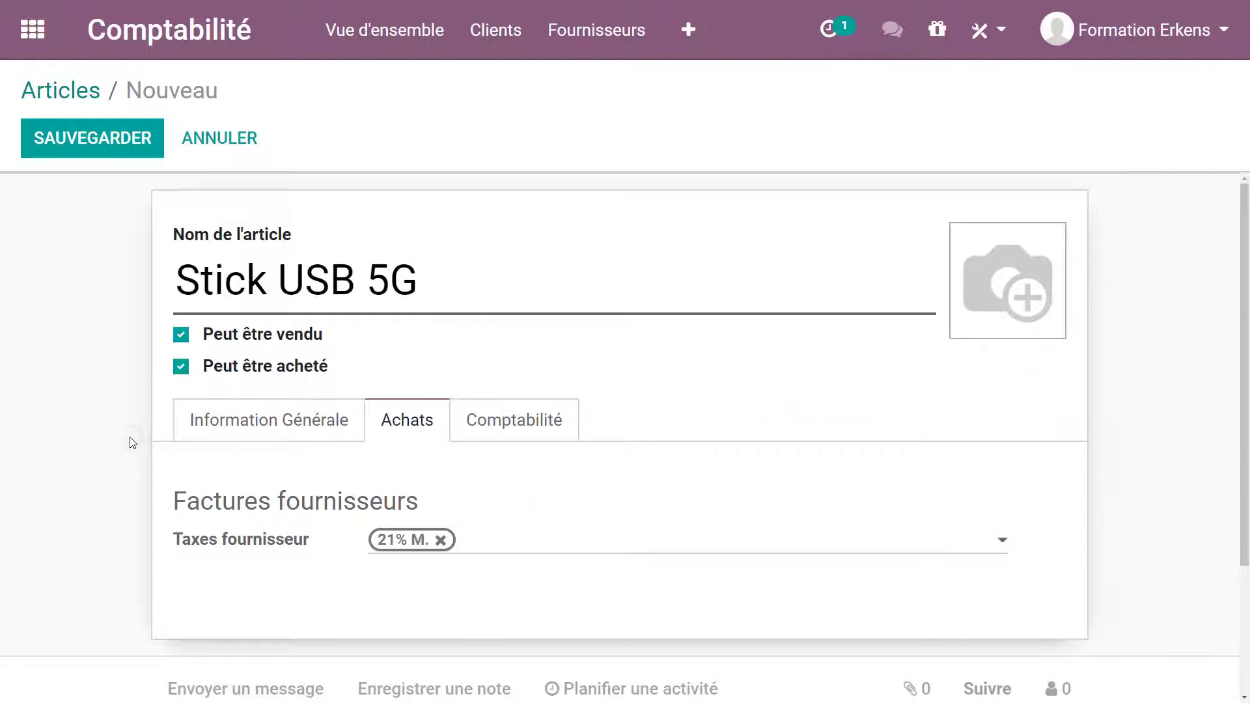
# - Set the article's income account to 700000 Ventes en Belgique (marchandises), filtering the accounts by 7
pyautogui.click(527, 422)
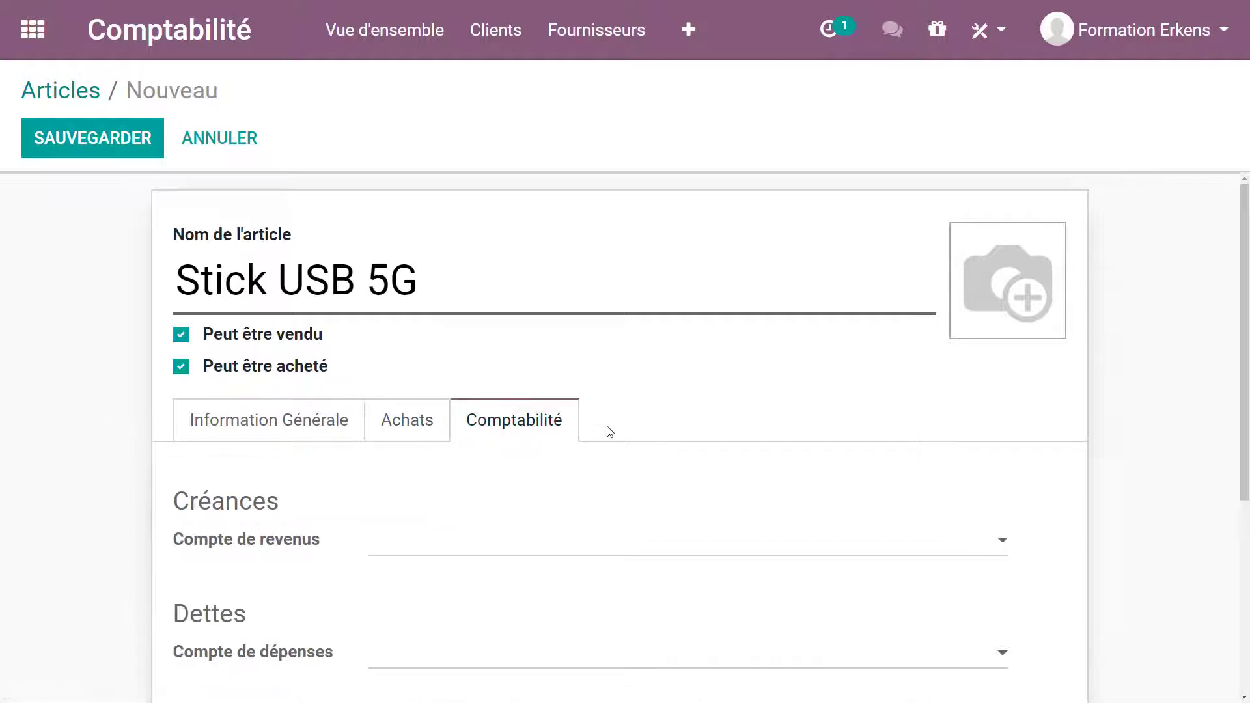
pyautogui.scroll(-1, 599, 426)
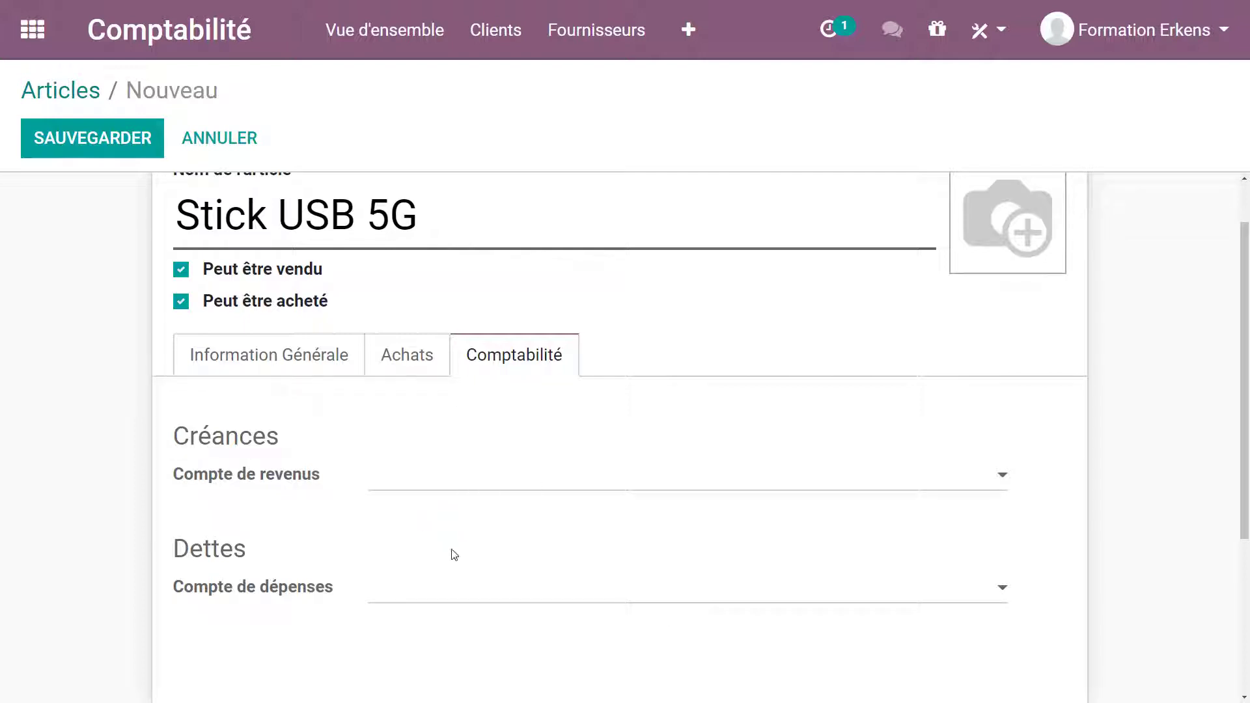
pyautogui.click(456, 482)
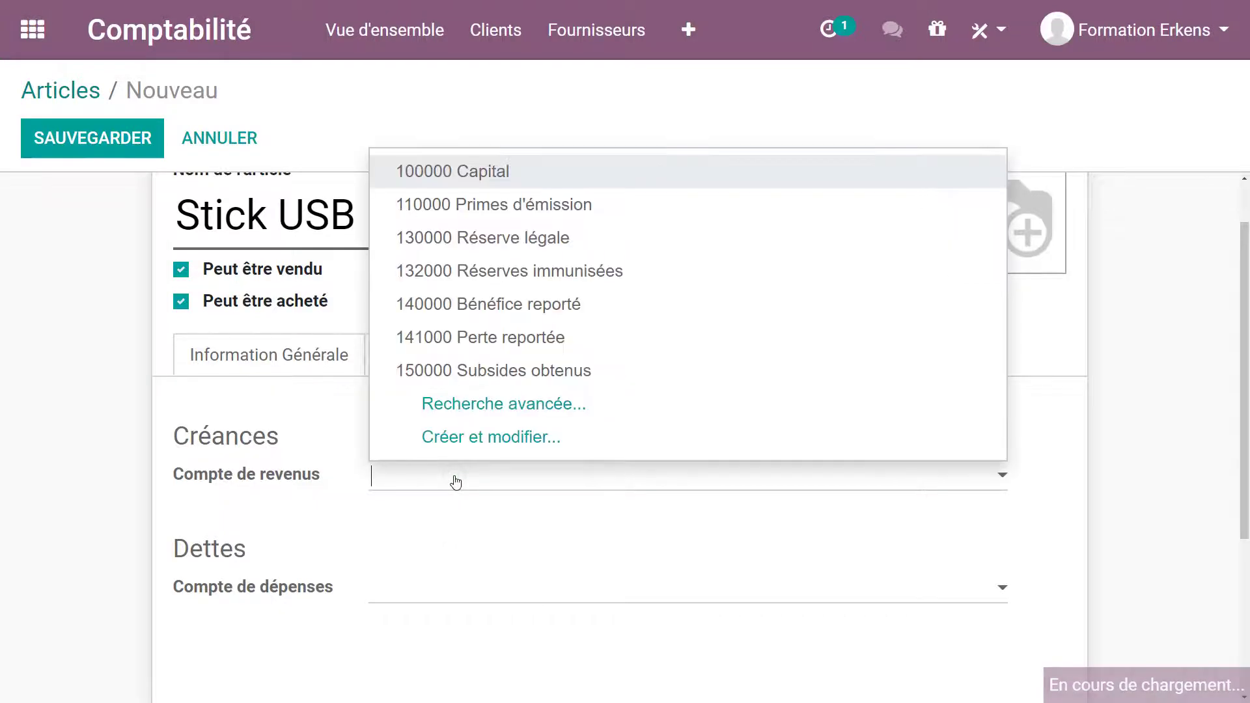
pyautogui.click(503, 405)
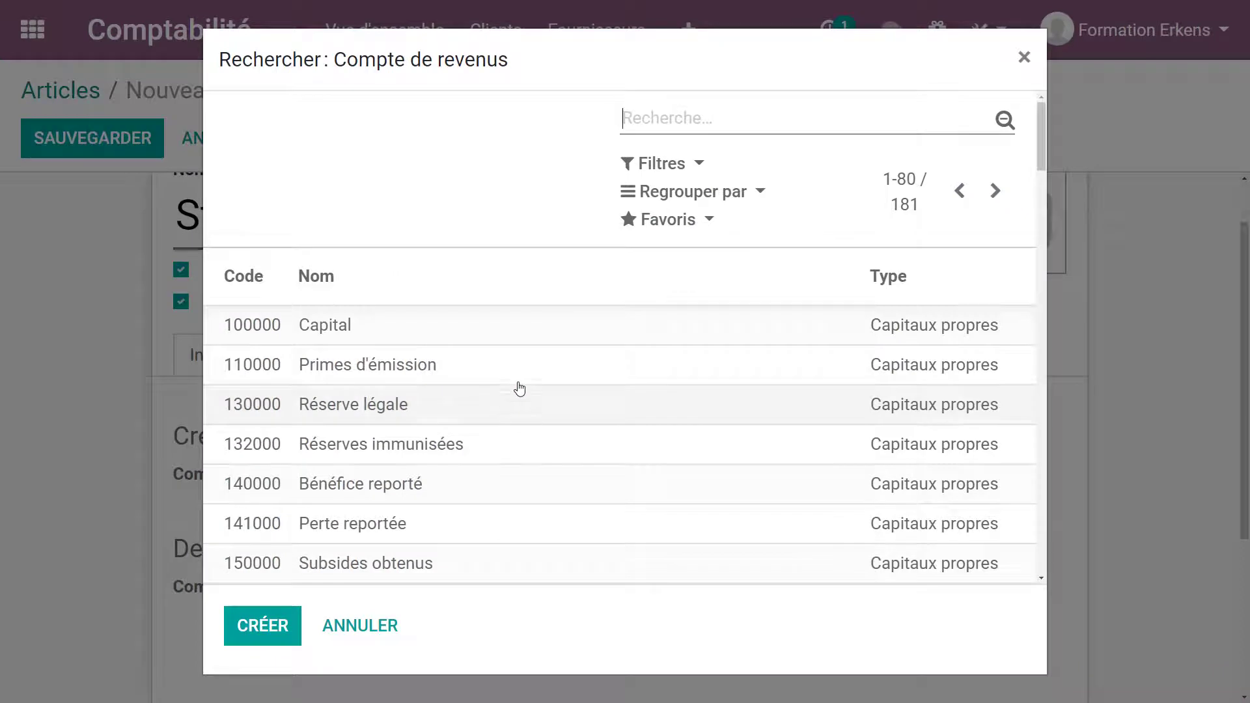
pyautogui.write('7')
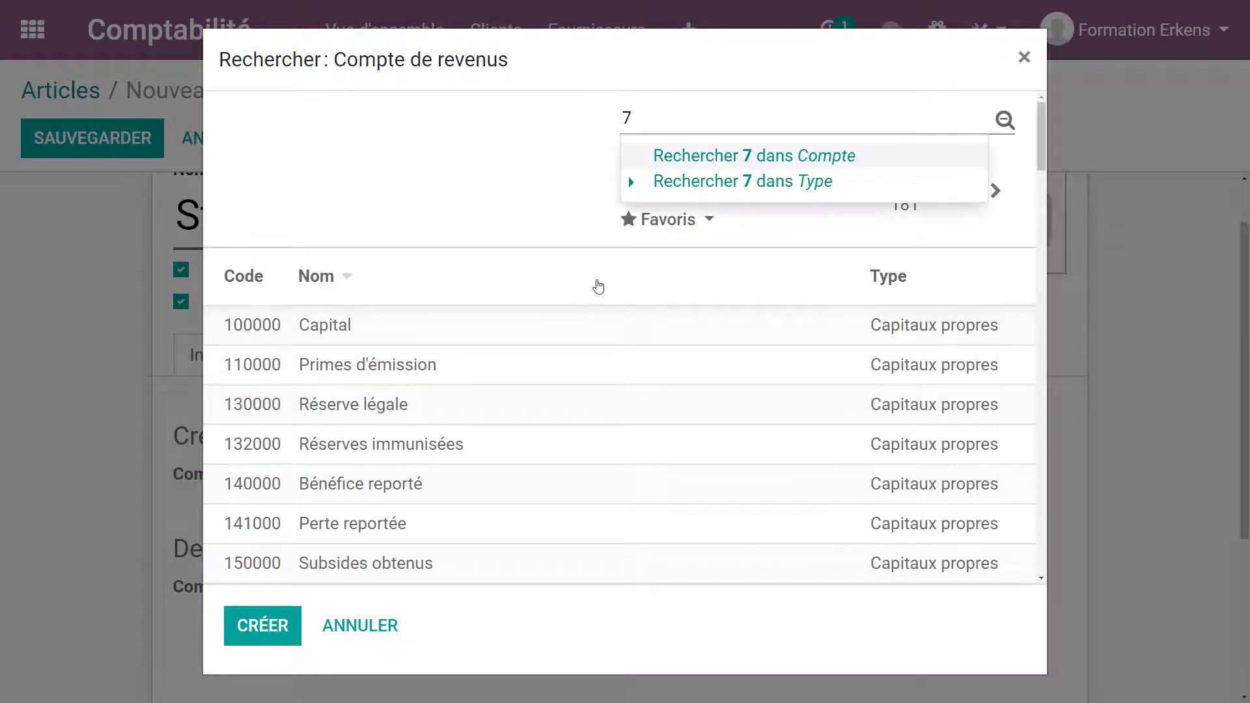
pyautogui.press('Return')
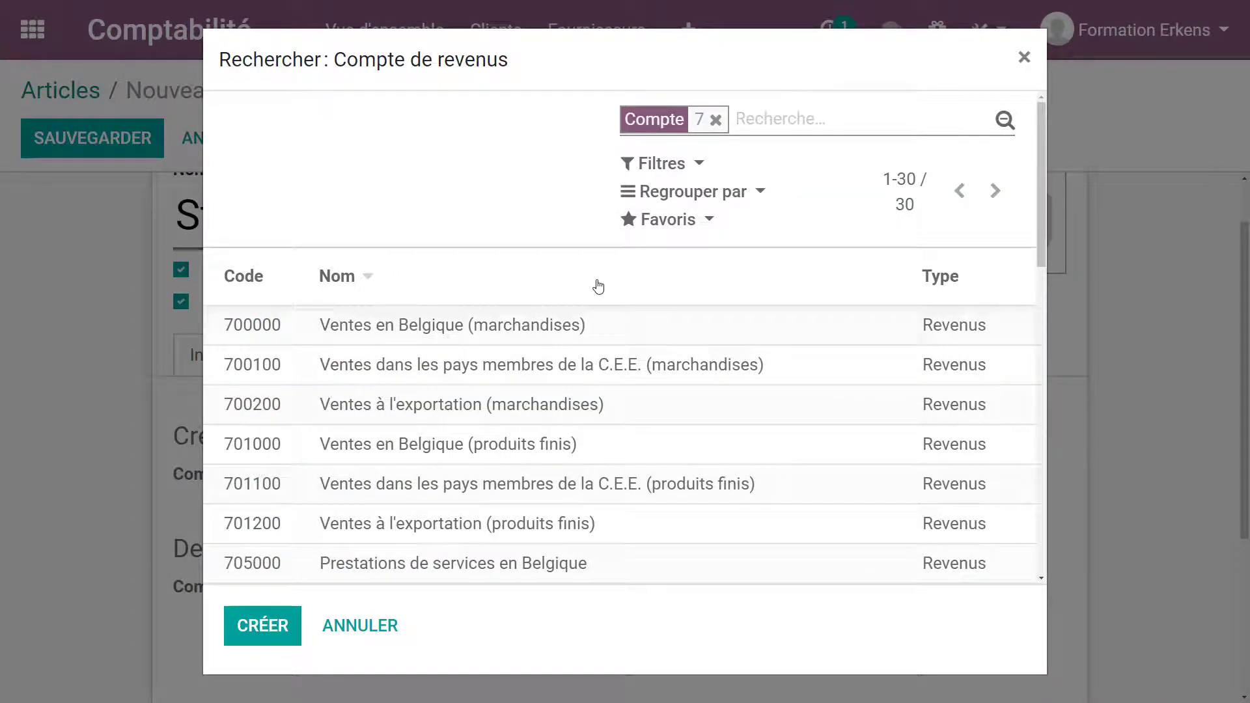
pyautogui.click(410, 326)
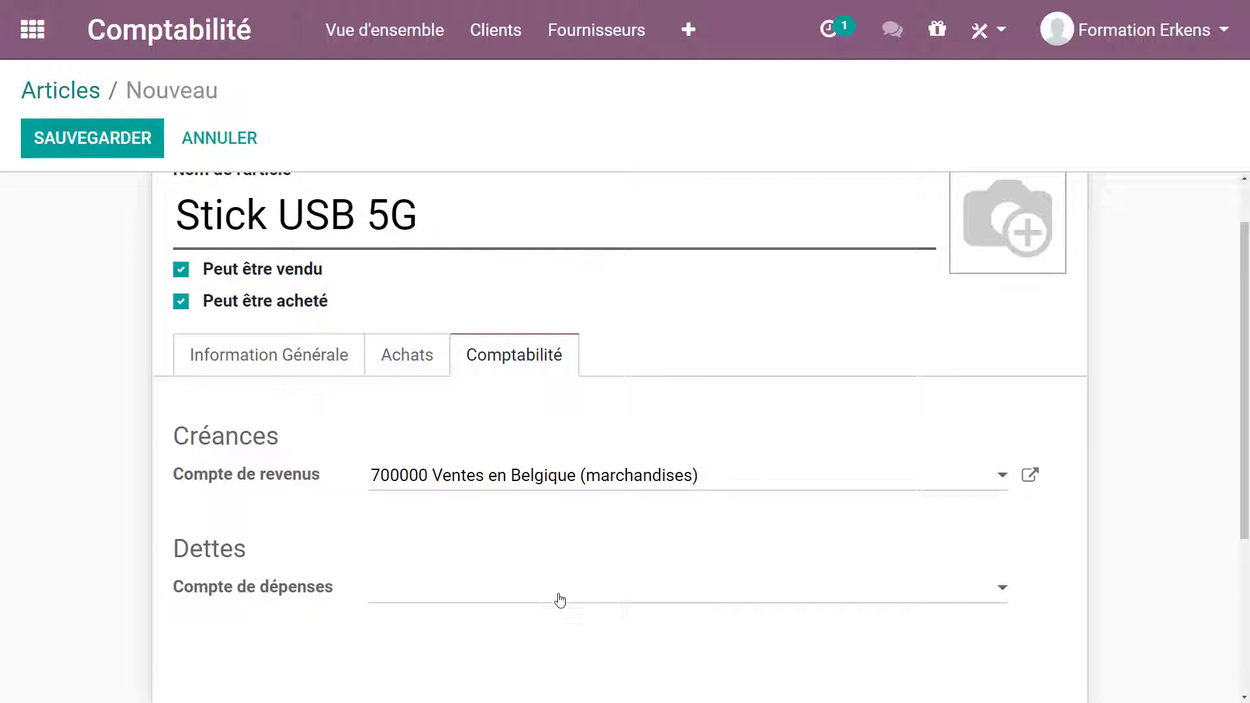
# - Set the article's expense account to 604000 Achats de marchandises, filtering the accounts by 6
pyautogui.click(504, 594)
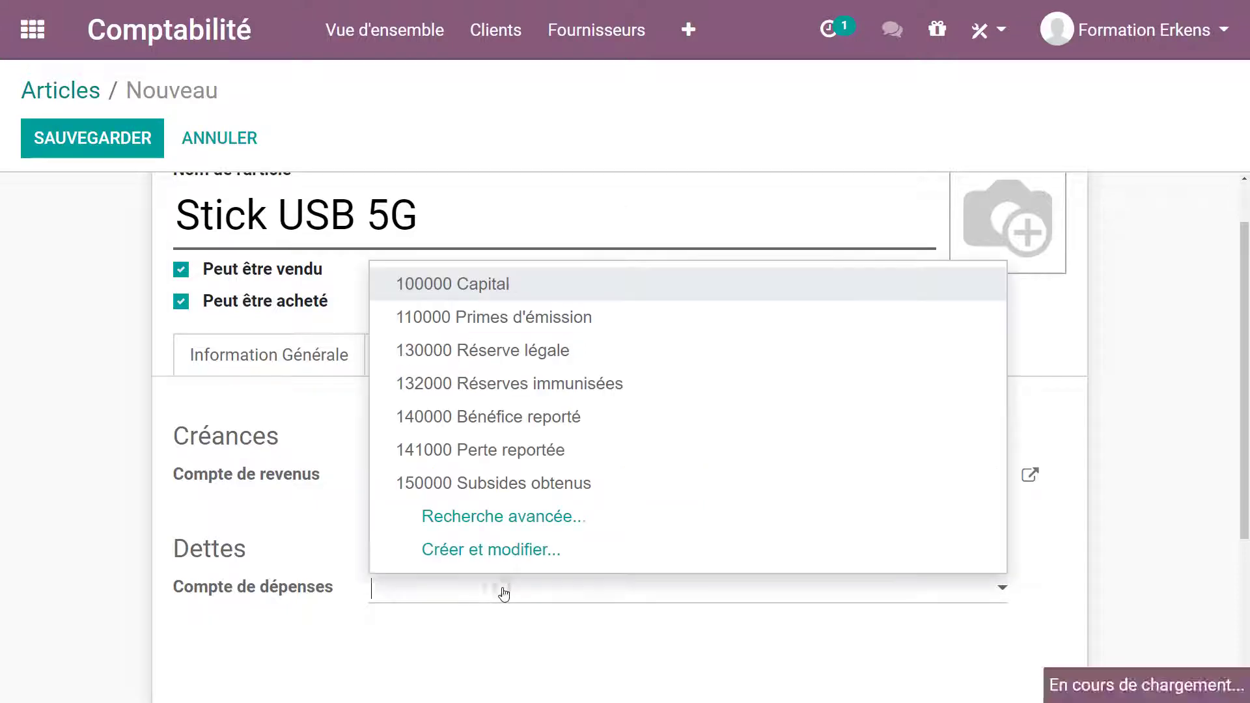
pyautogui.click(513, 521)
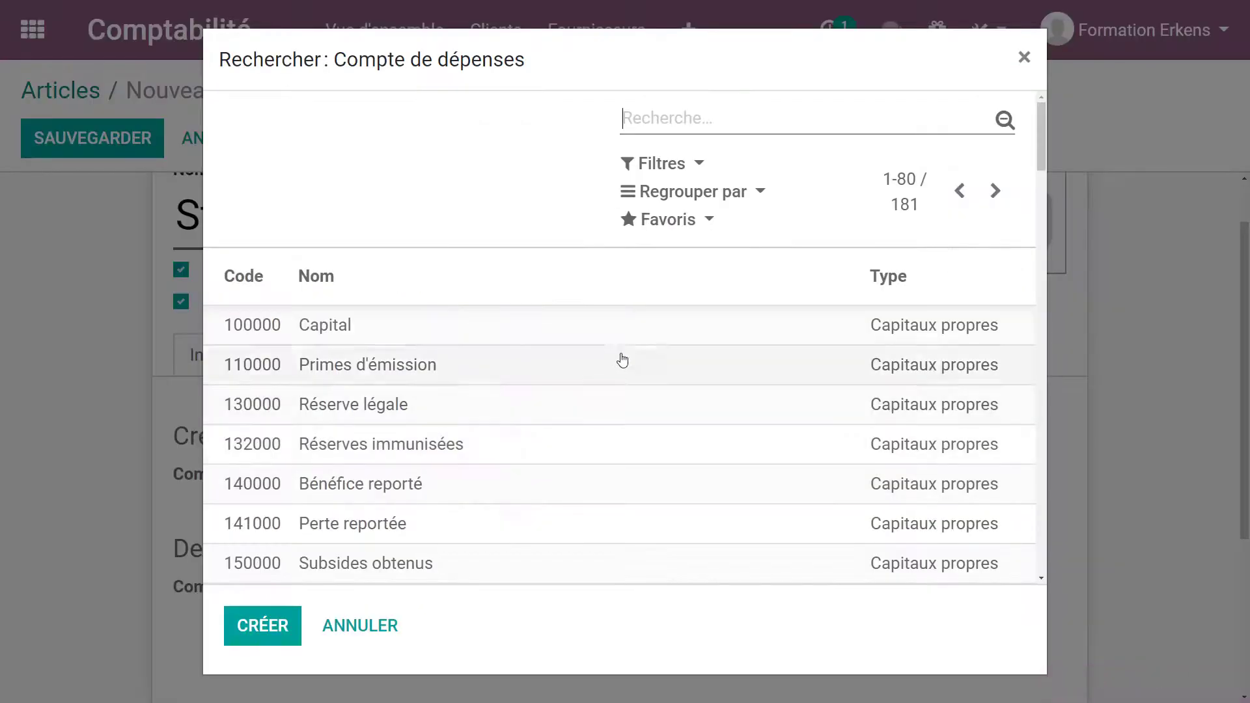
pyautogui.write('6')
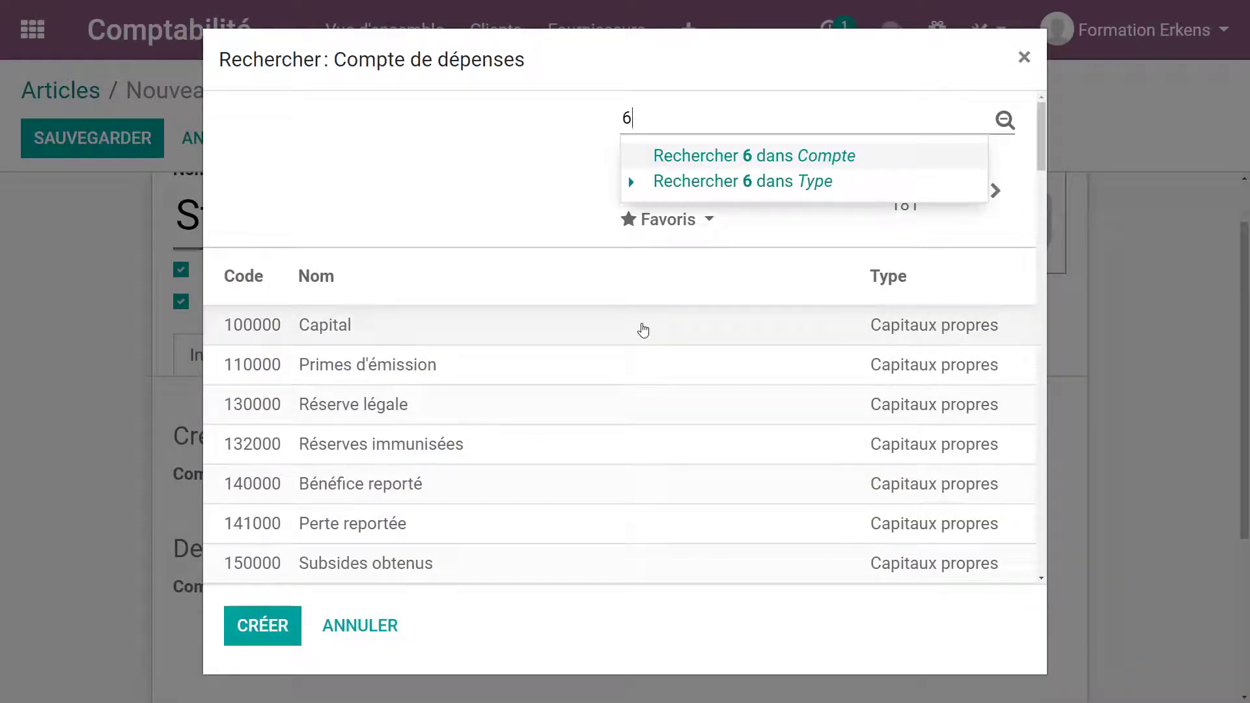
pyautogui.press('Return')
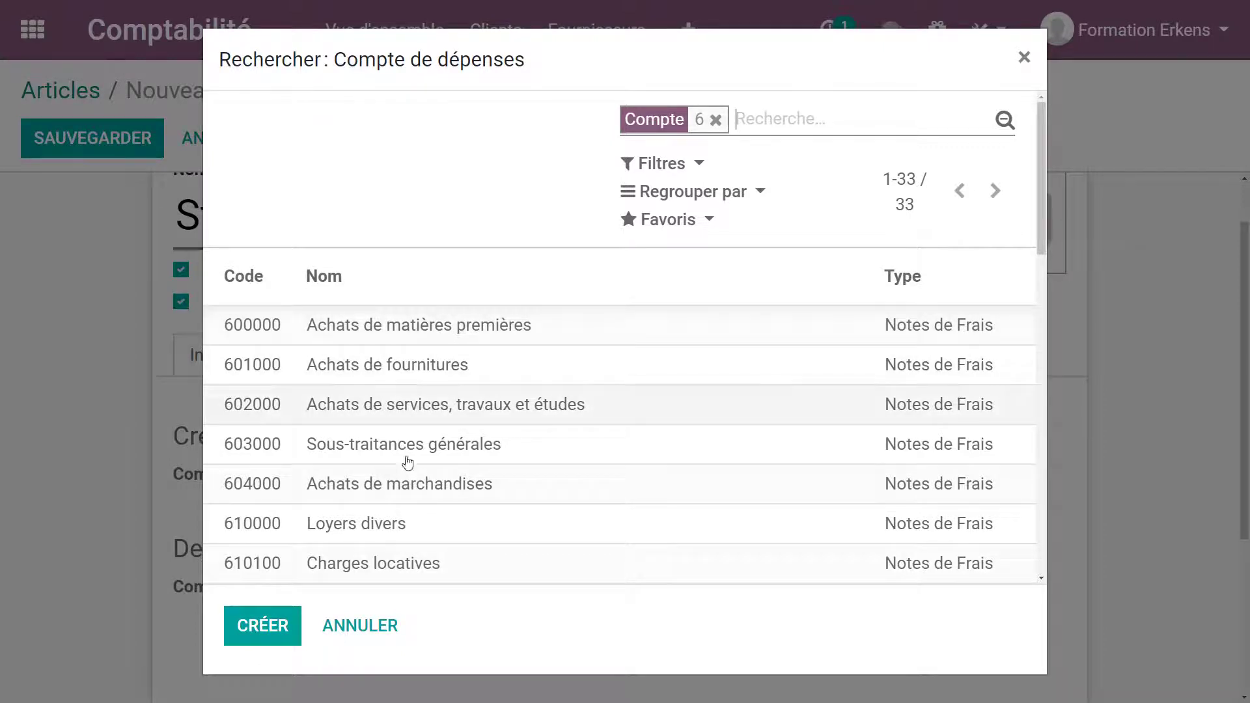
pyautogui.click(371, 488)
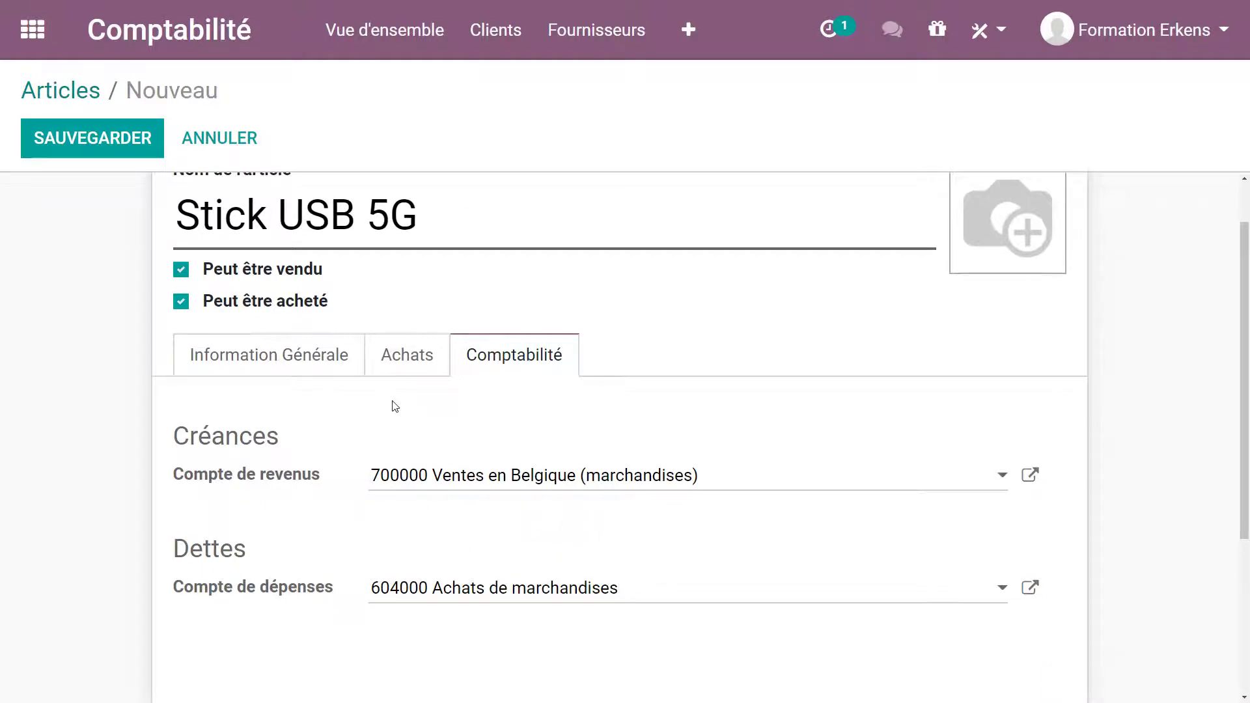
# - Save the Stick USB 5G article
pyautogui.scroll(1, 391, 405)
pyautogui.moveTo(1017, 305)
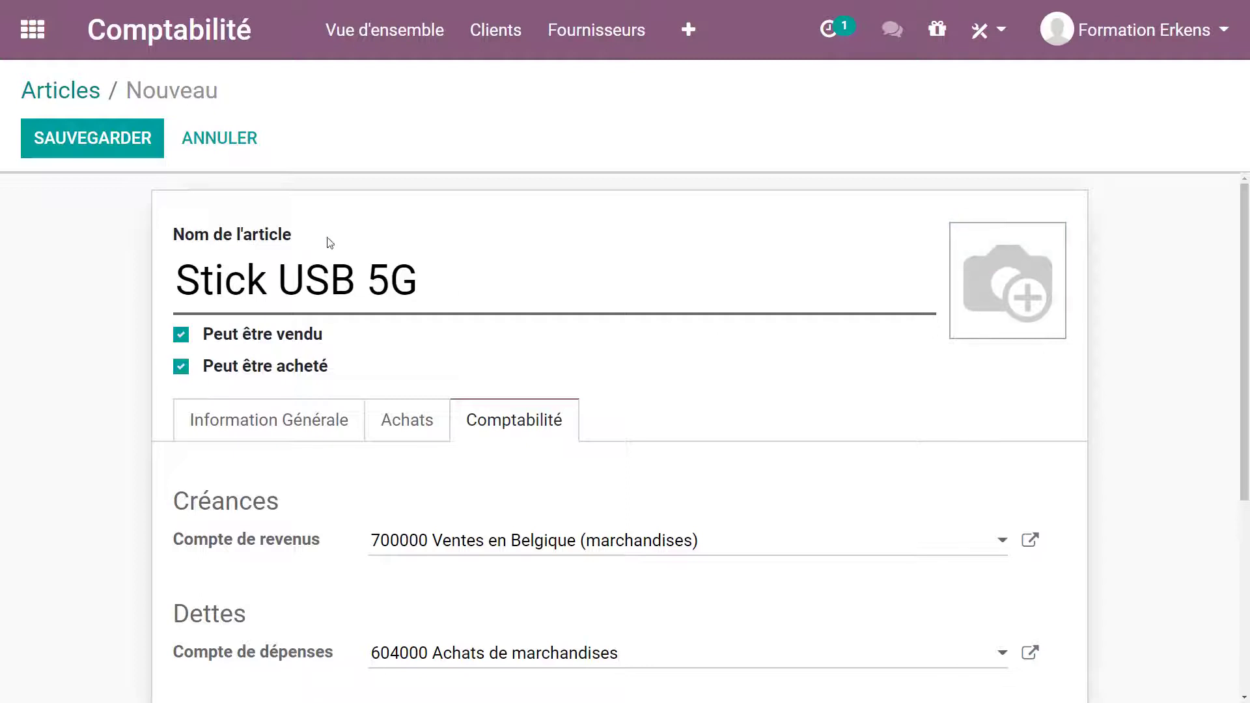
pyautogui.click(104, 145)
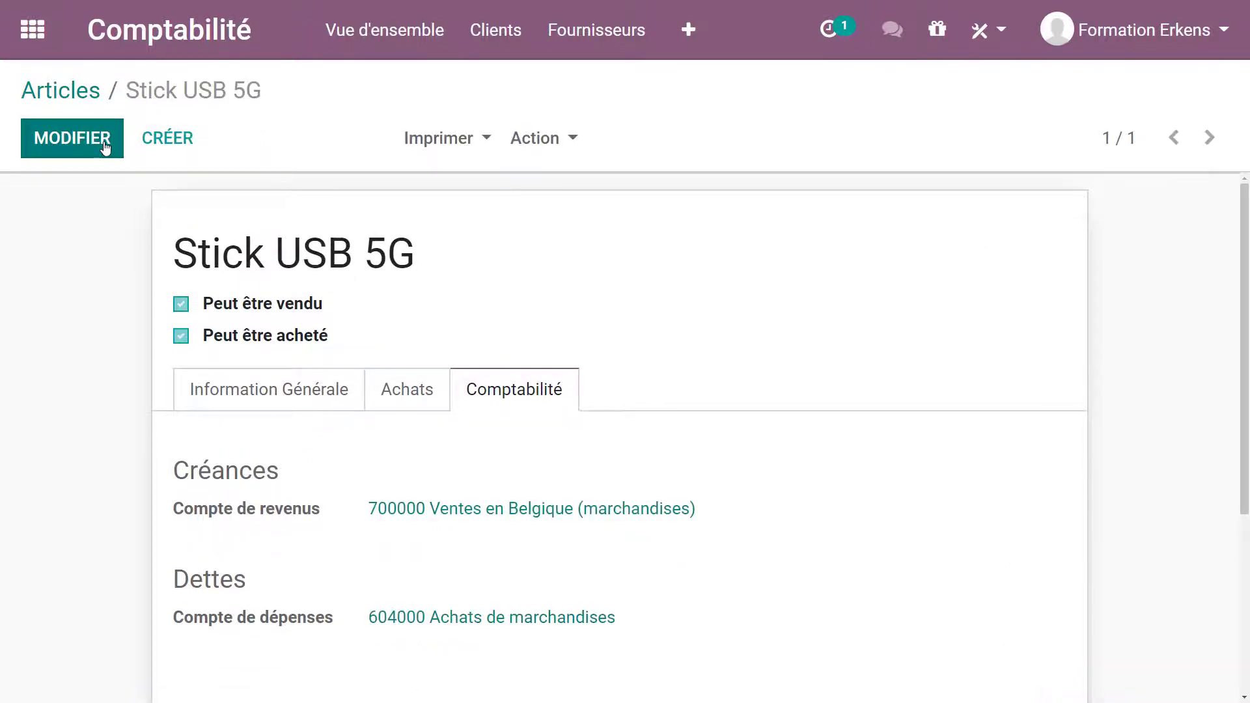
# - Create another article named "Formation Odoo de base" and mark it as not purchasable
pyautogui.click(65, 91)
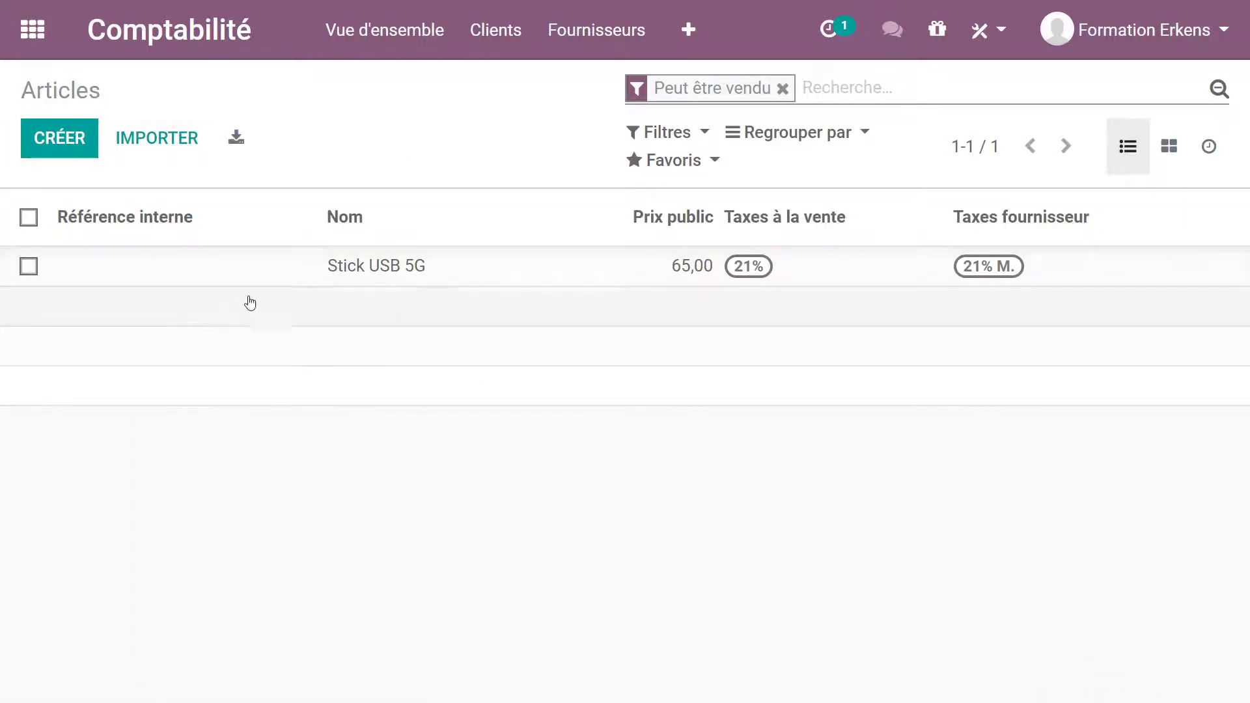
pyautogui.click(69, 142)
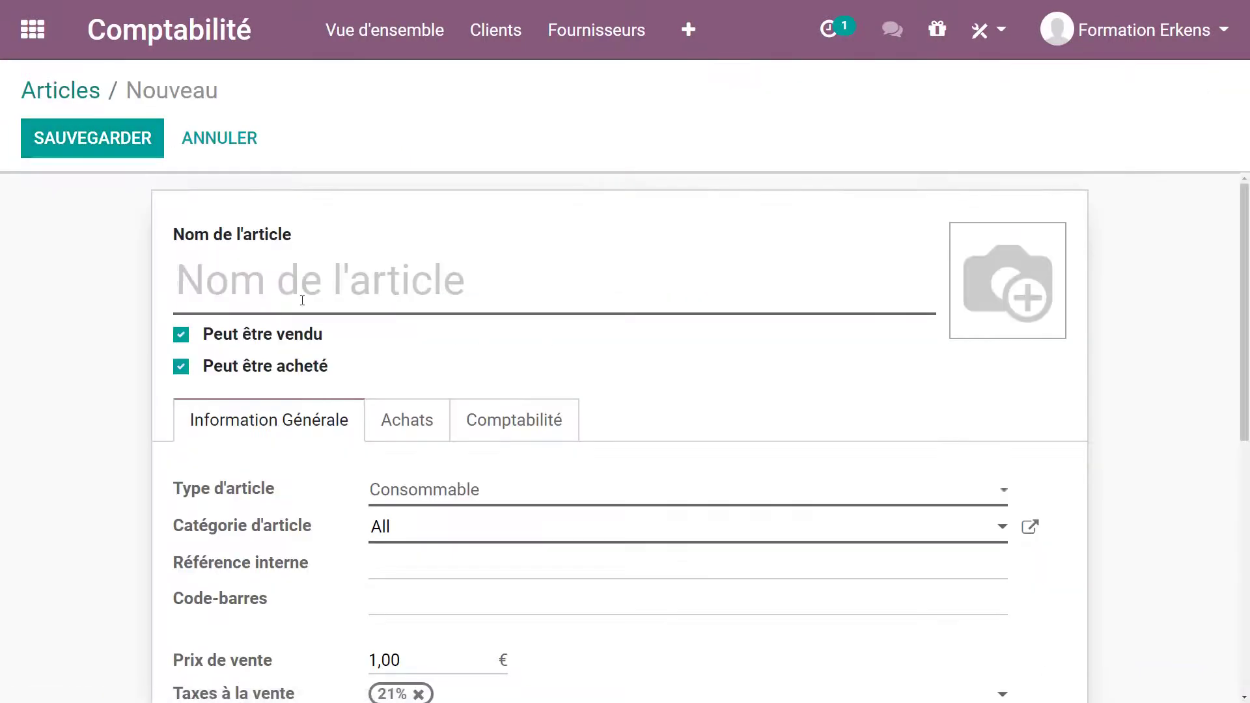
pyautogui.write('Formati')
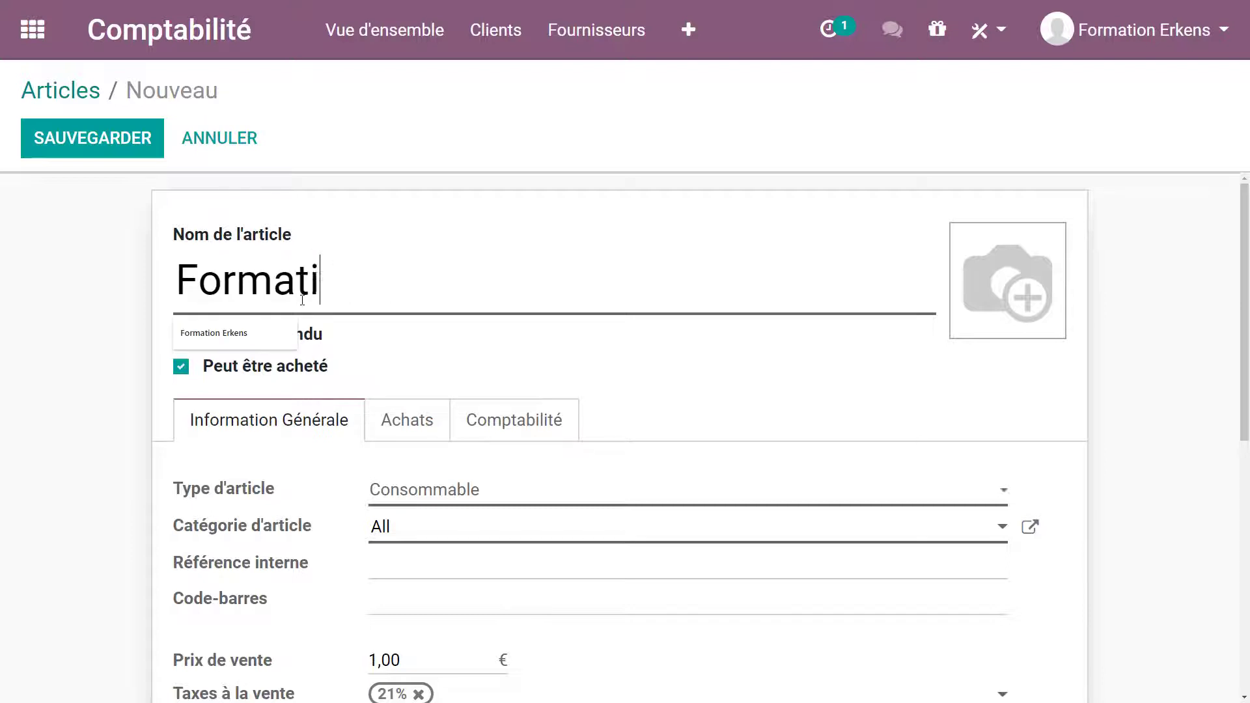
pyautogui.write('on Odoo de base')
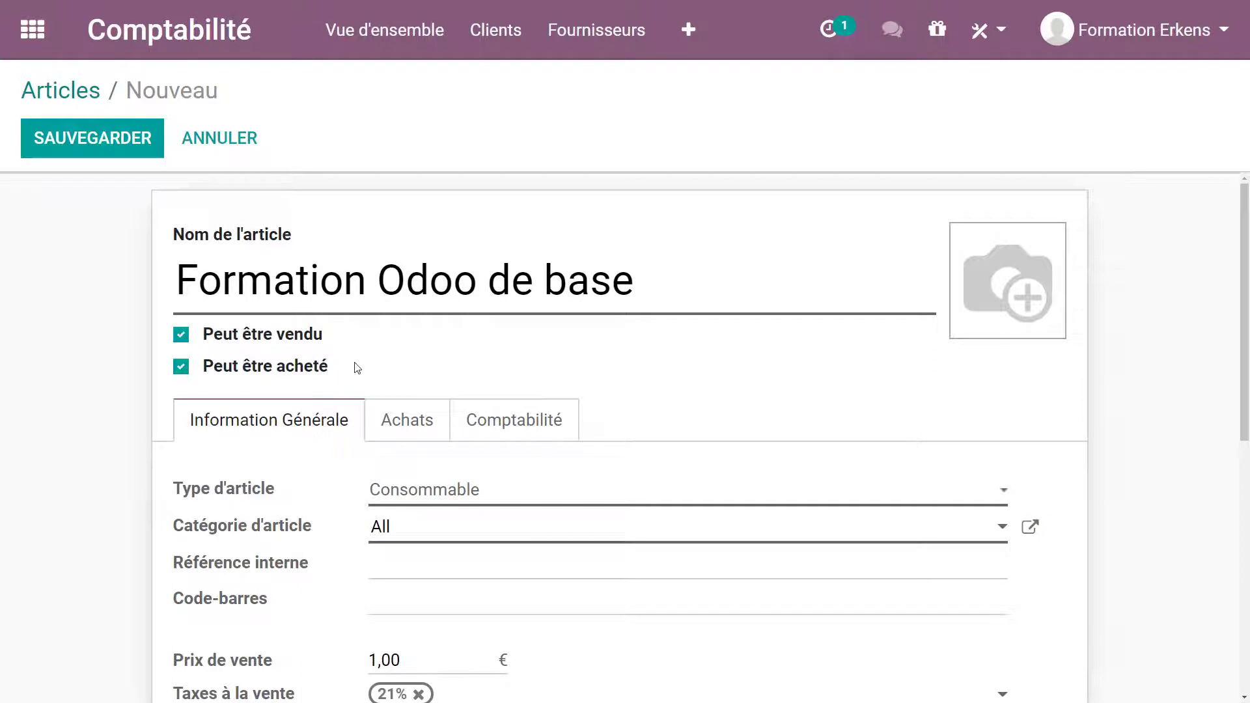
pyautogui.click(183, 362)
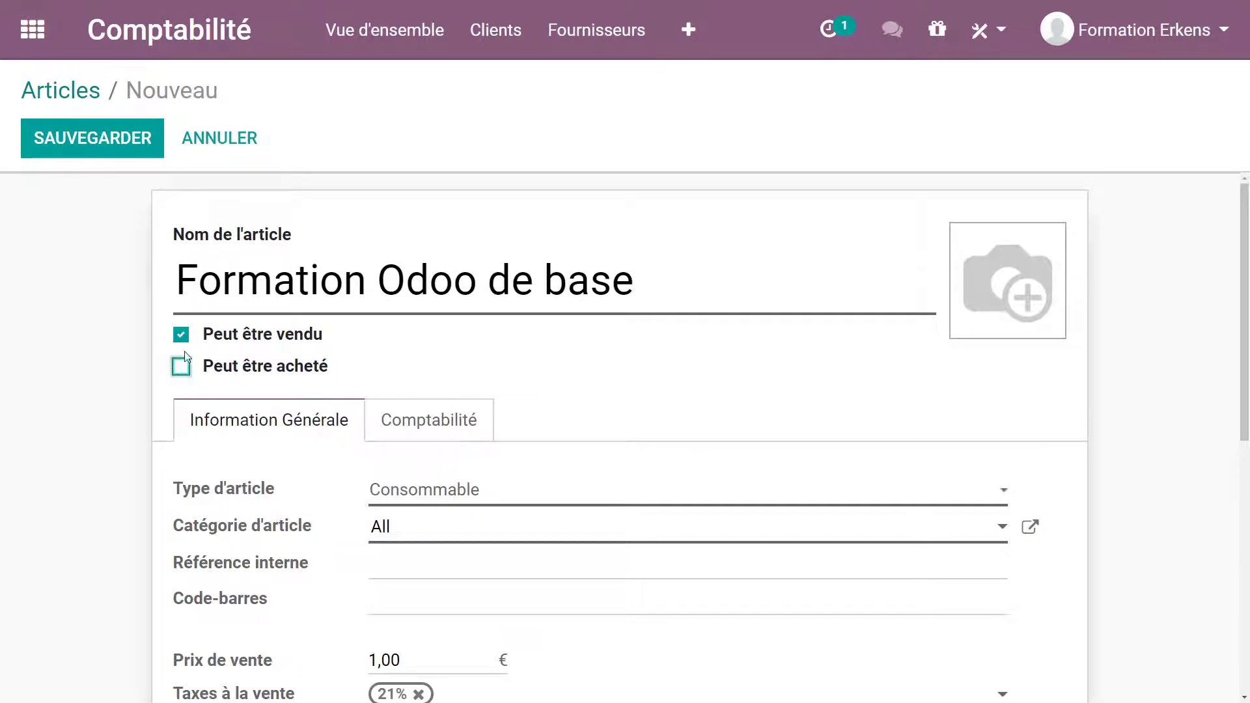
# - Set the article type of Formation Odoo de base to Service
pyautogui.scroll(-2, 146, 362)
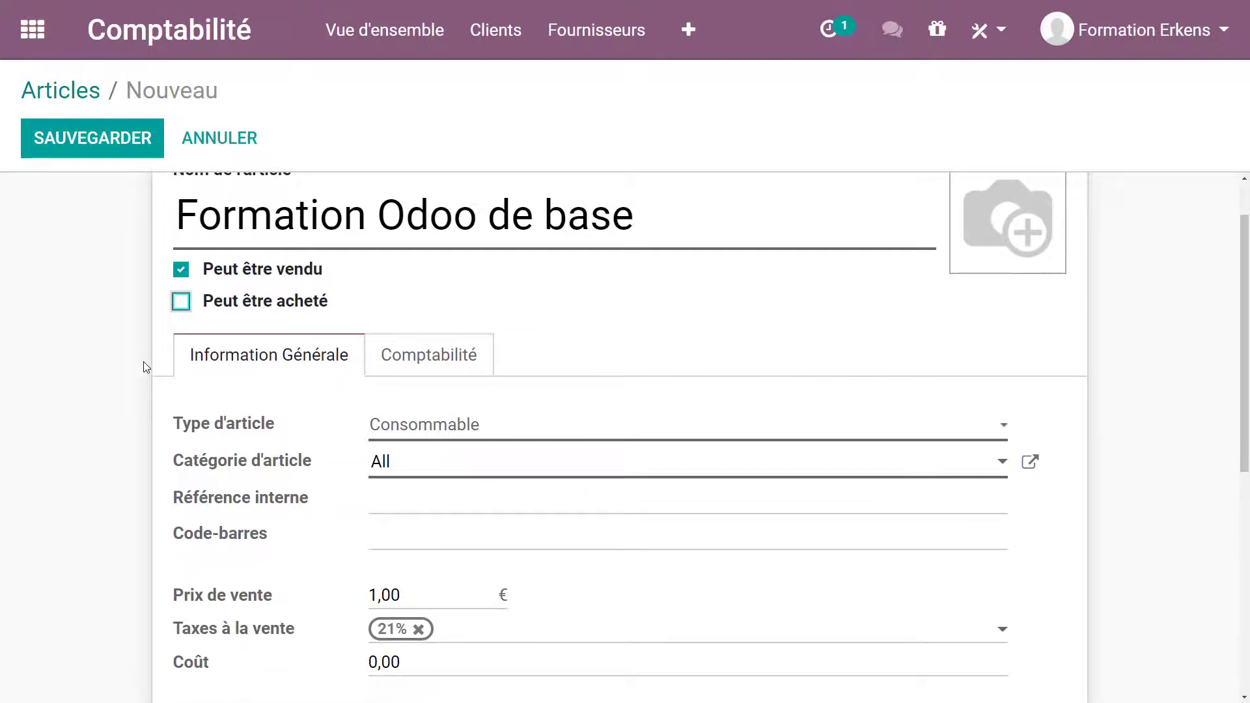
pyautogui.click(463, 363)
pyautogui.click(433, 405)
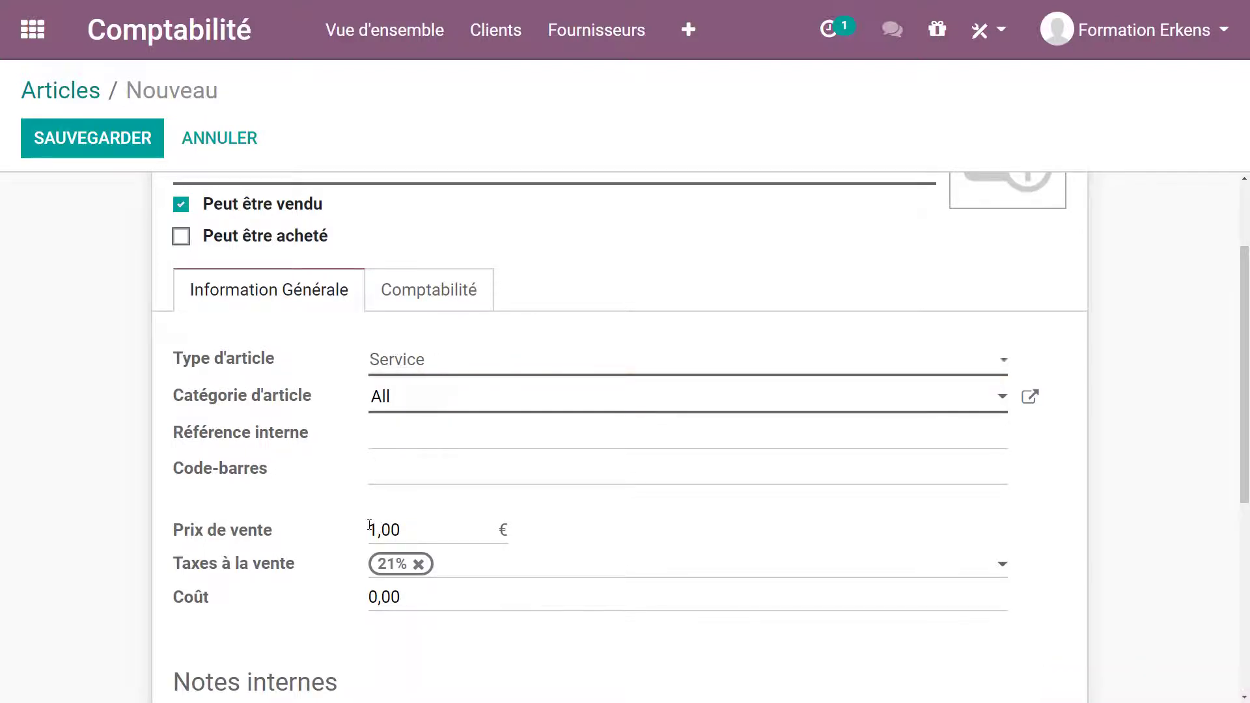
# - Set the sale price of the Formation Odoo de base article to 150 €
pyautogui.moveTo(376, 529); pyautogui.dragTo(363, 528)
pyautogui.write('150')
pyautogui.scroll(-1, 384, 573)
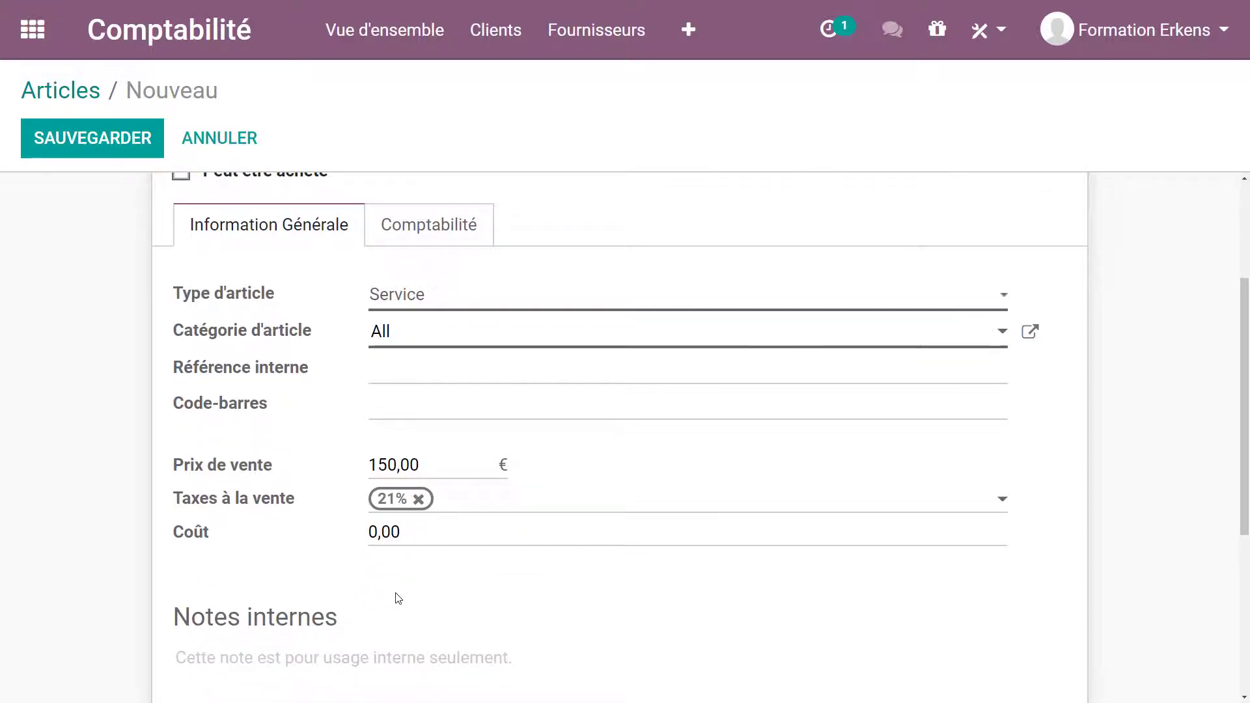
# - Set the article's revenue account to 705000 Prestations de services en Belgique, filtering the accounts by 7
pyautogui.click(422, 233)
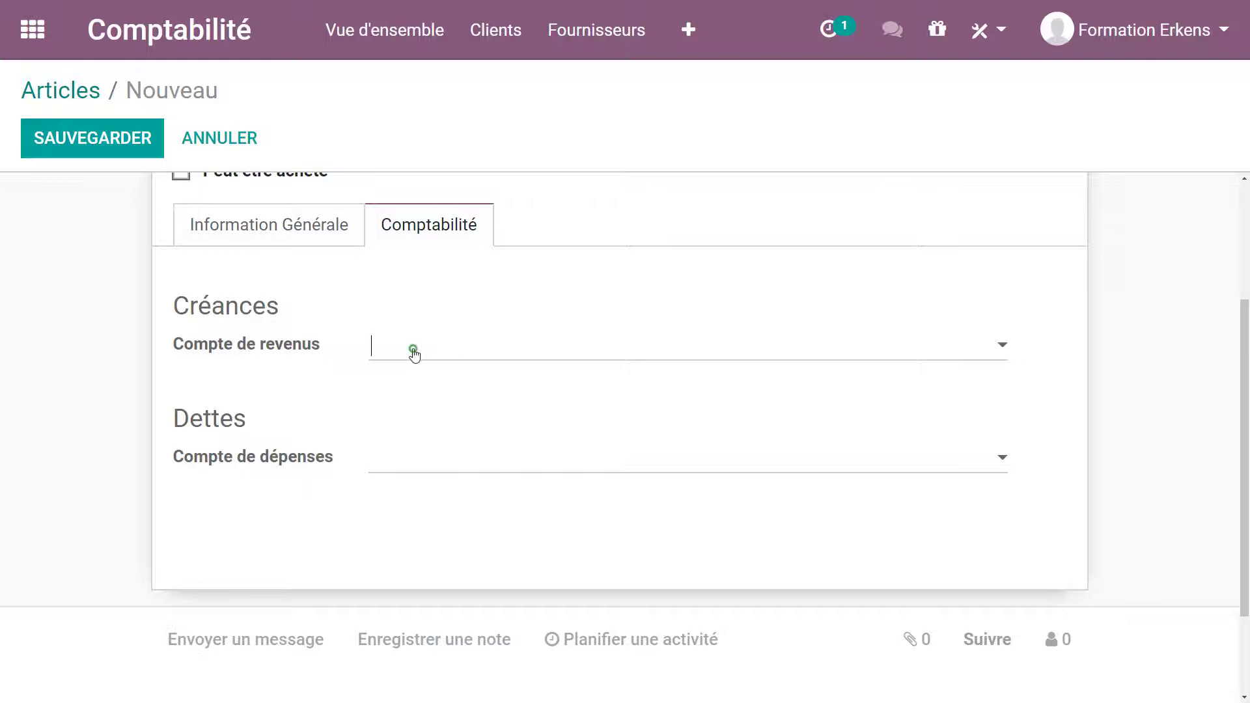
pyautogui.click(475, 617)
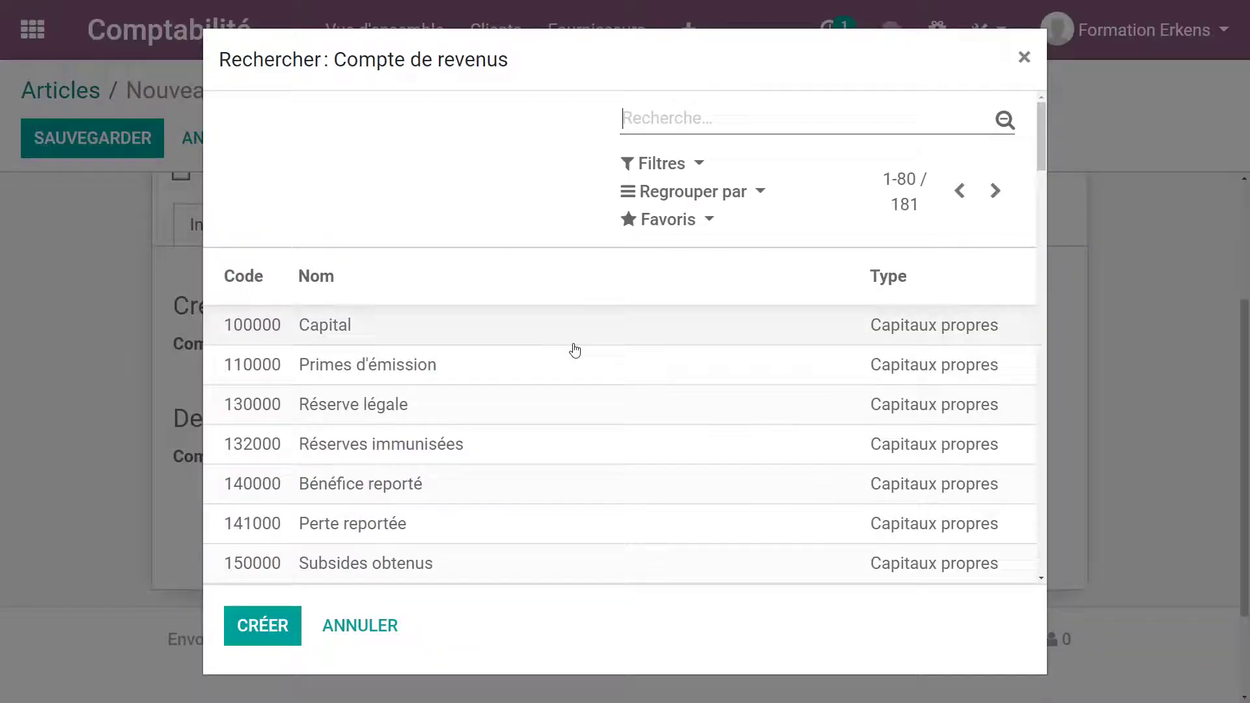
pyautogui.write('7')
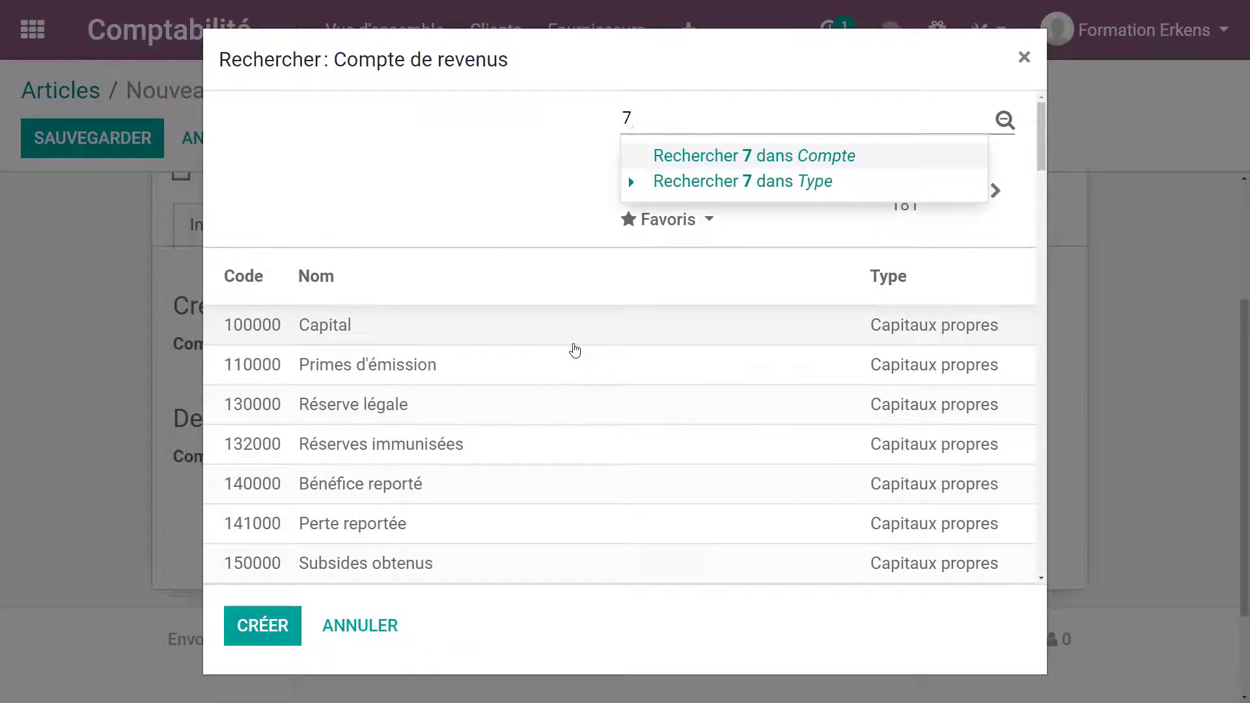
pyautogui.press('Return')
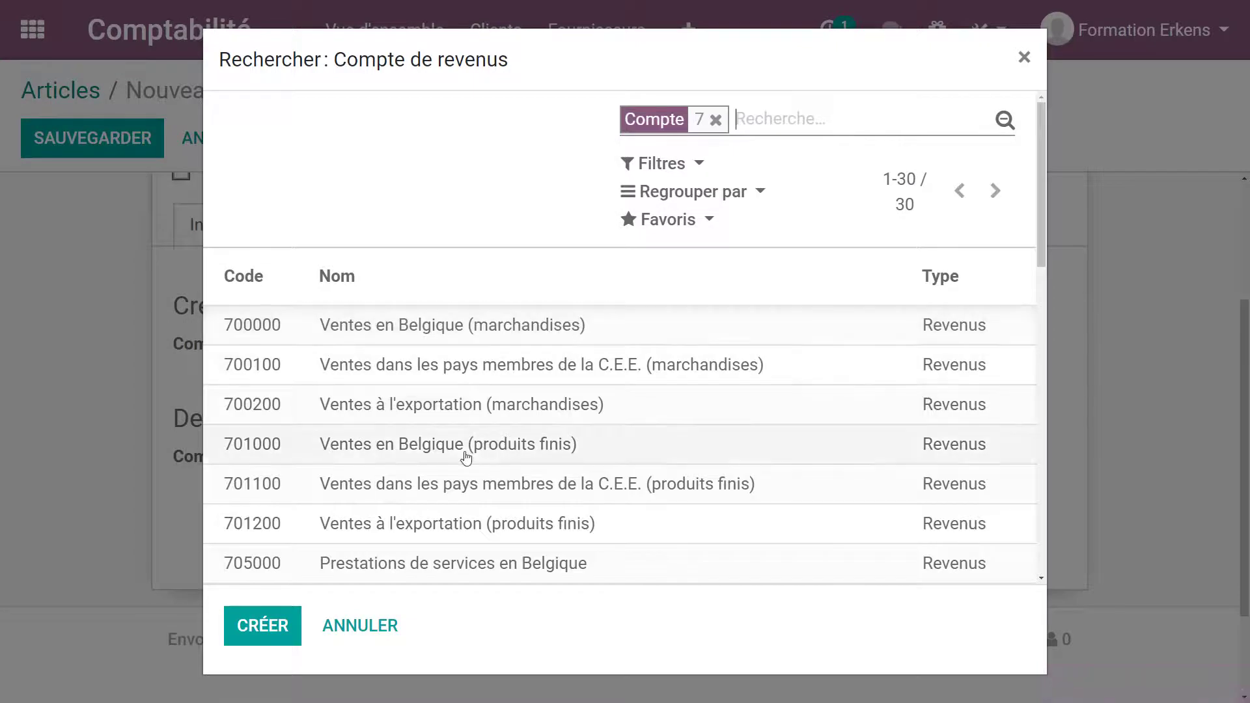
pyautogui.scroll(-1, 466, 458)
pyautogui.scroll(-1, 466, 458)
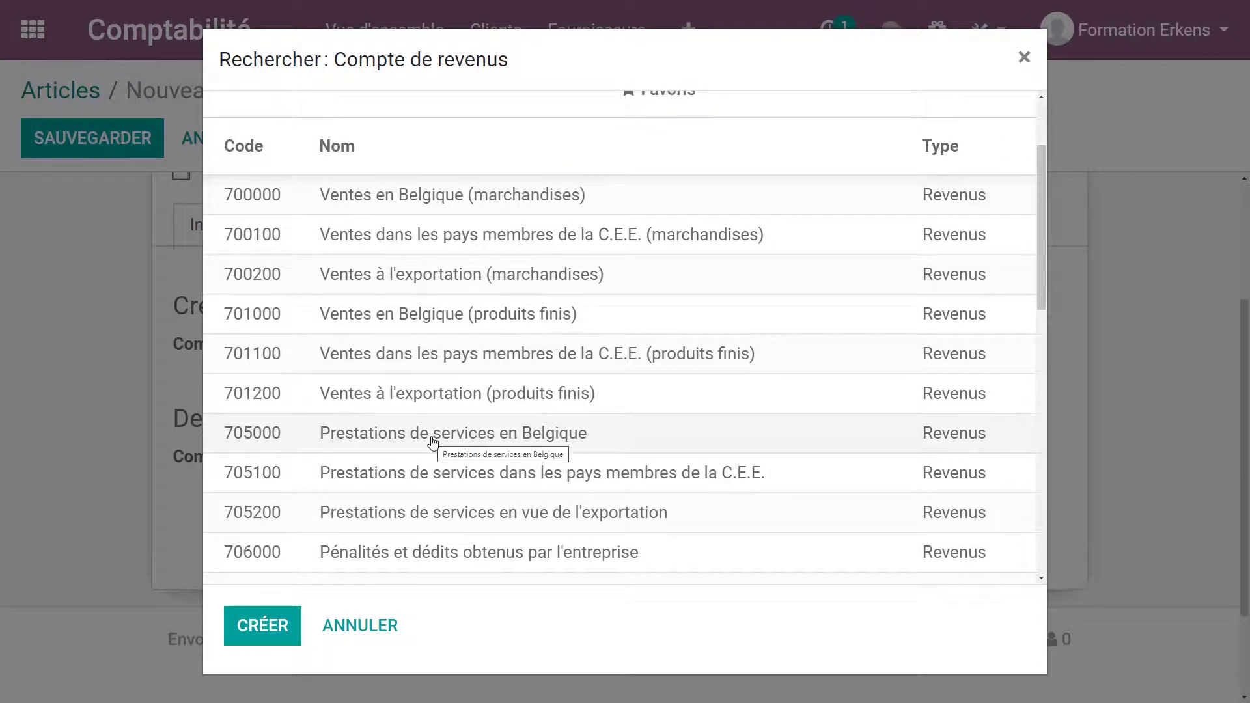
pyautogui.click(432, 435)
# - Save the Formation Odoo de base article and return to the article list
pyautogui.scroll(3, 352, 491)
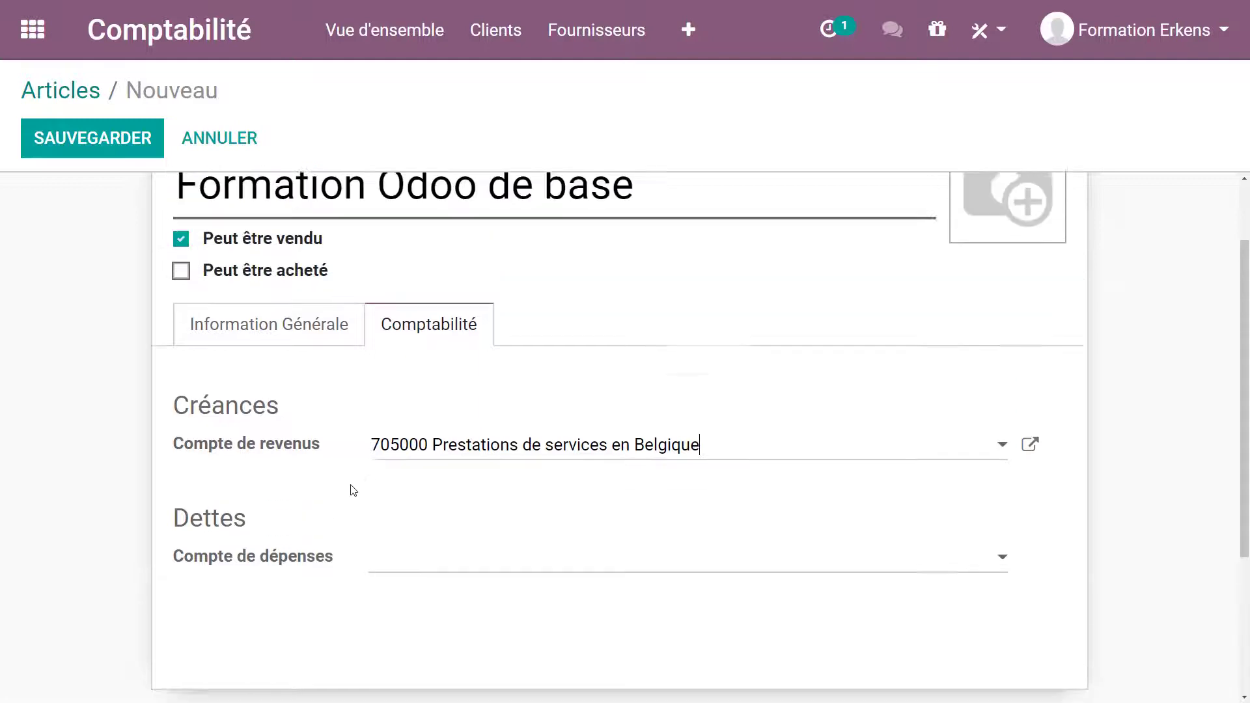
pyautogui.click(100, 144)
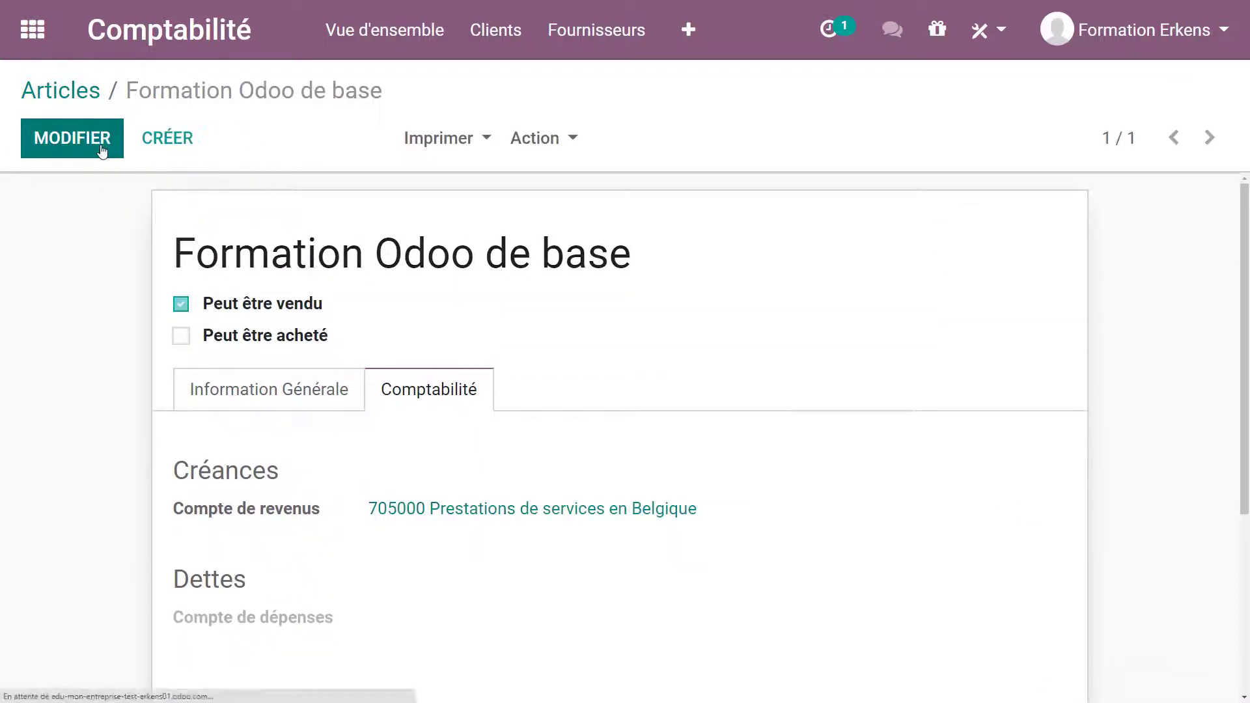
pyautogui.click(73, 97)
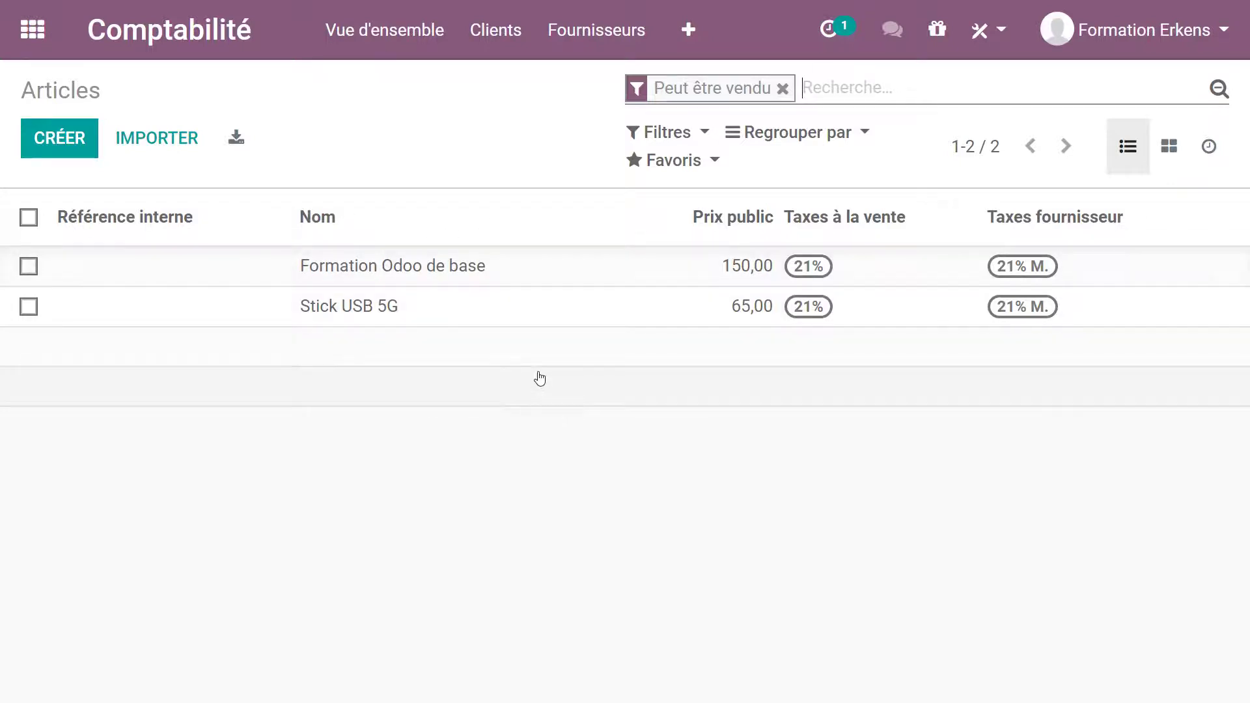
# - Create a new customer invoice with Telenet as the customer
pyautogui.click(503, 39)
pyautogui.click(517, 85)
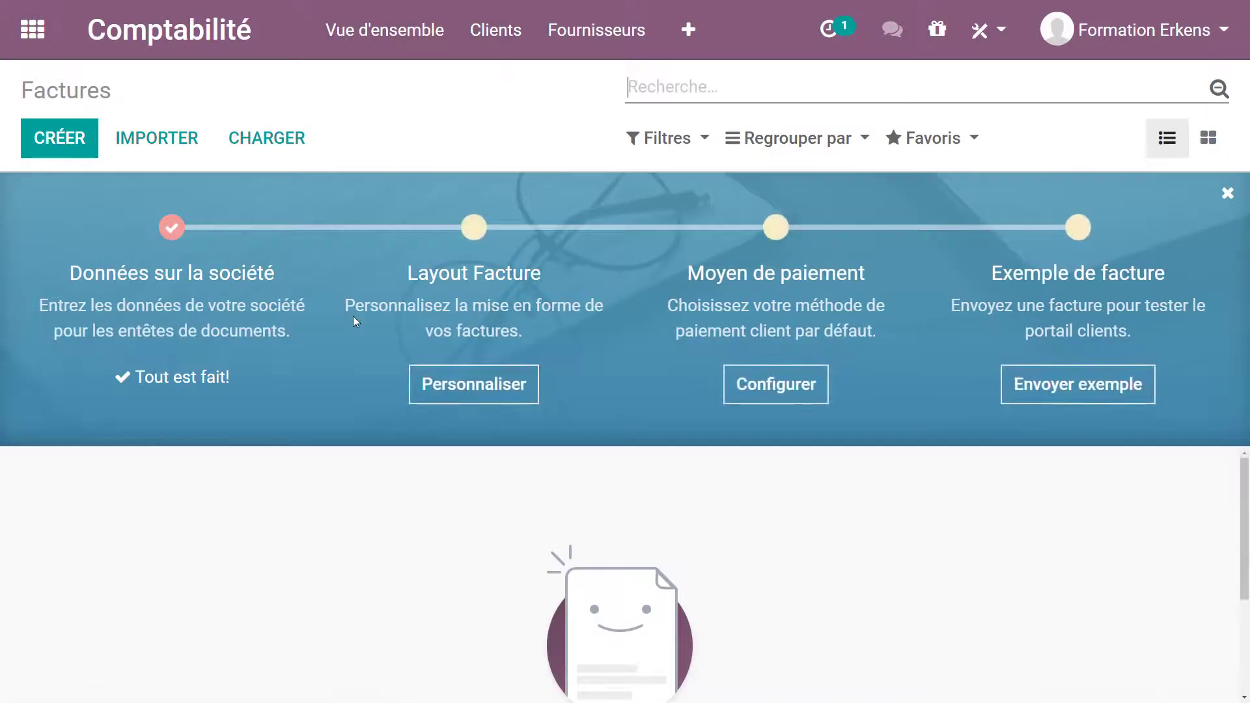
pyautogui.click(53, 134)
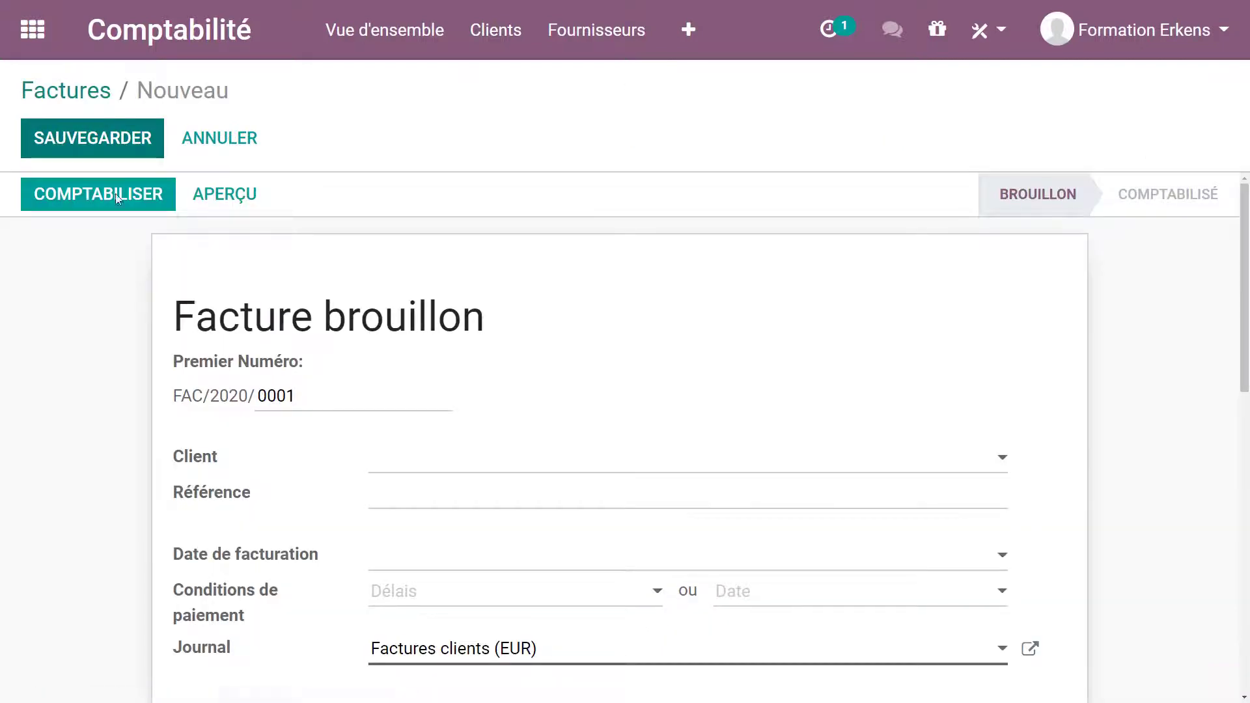
pyautogui.scroll(-1, 151, 396)
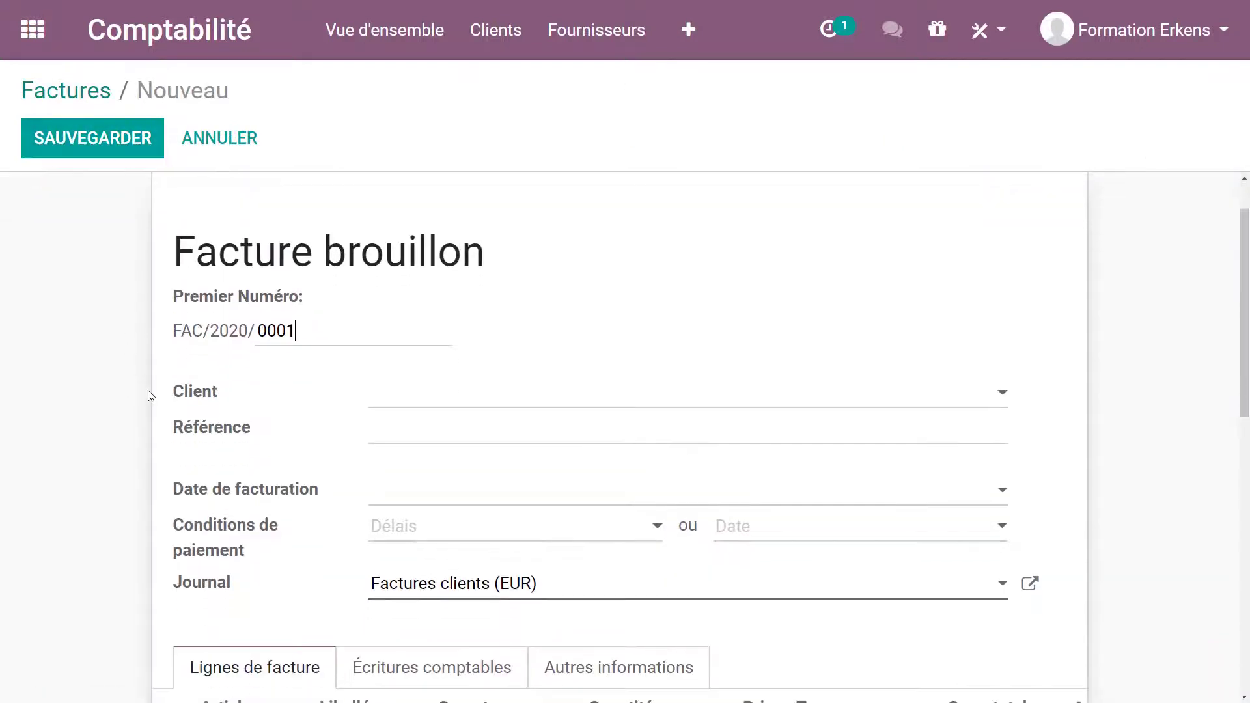
pyautogui.scroll(-1, 150, 395)
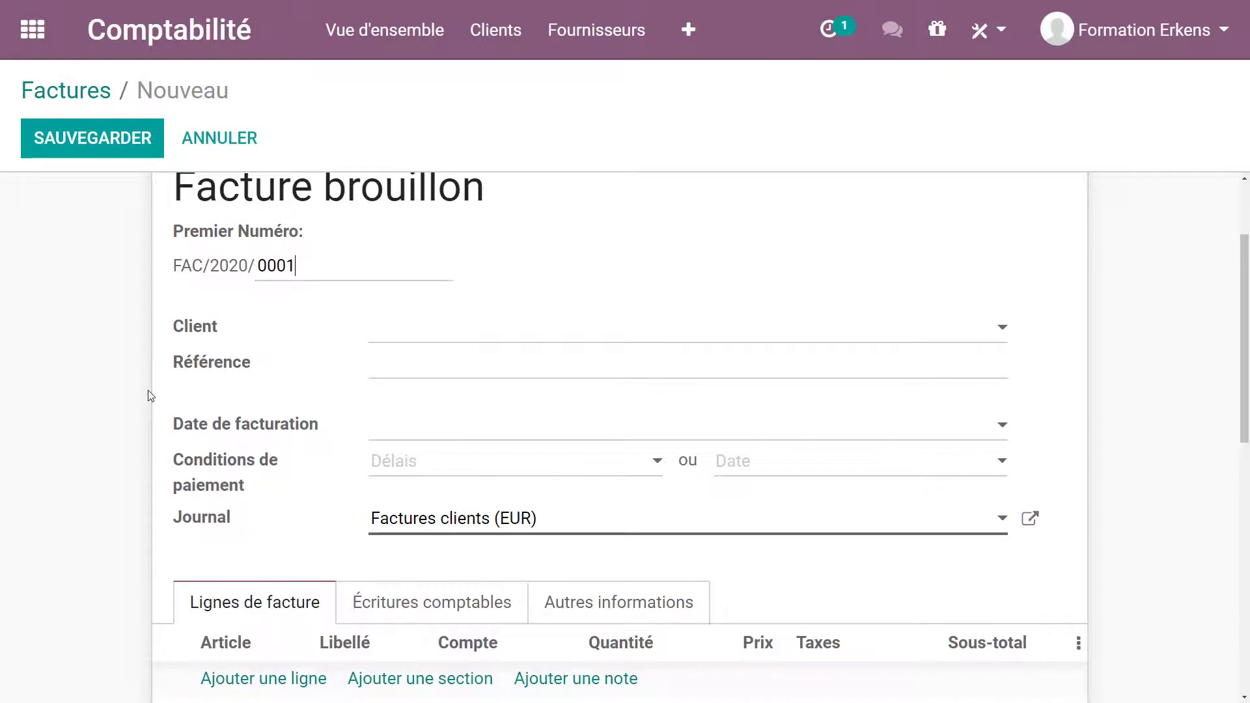
pyautogui.click(501, 337)
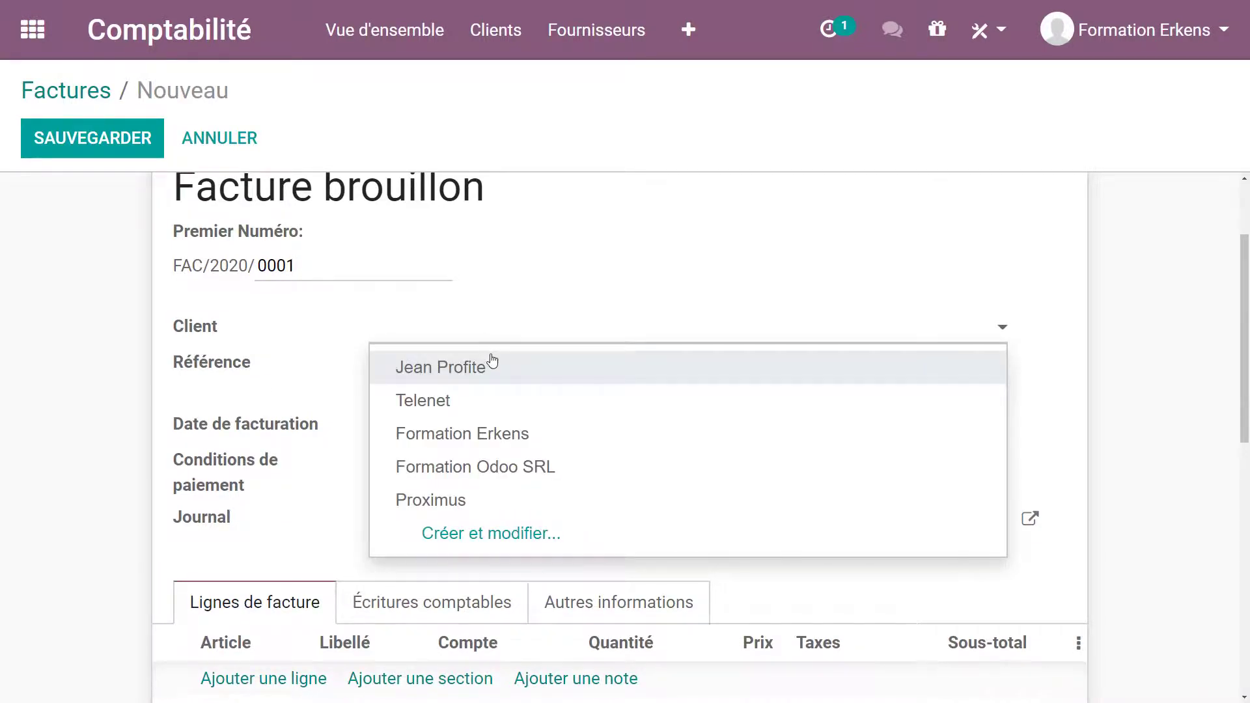
pyautogui.click(429, 403)
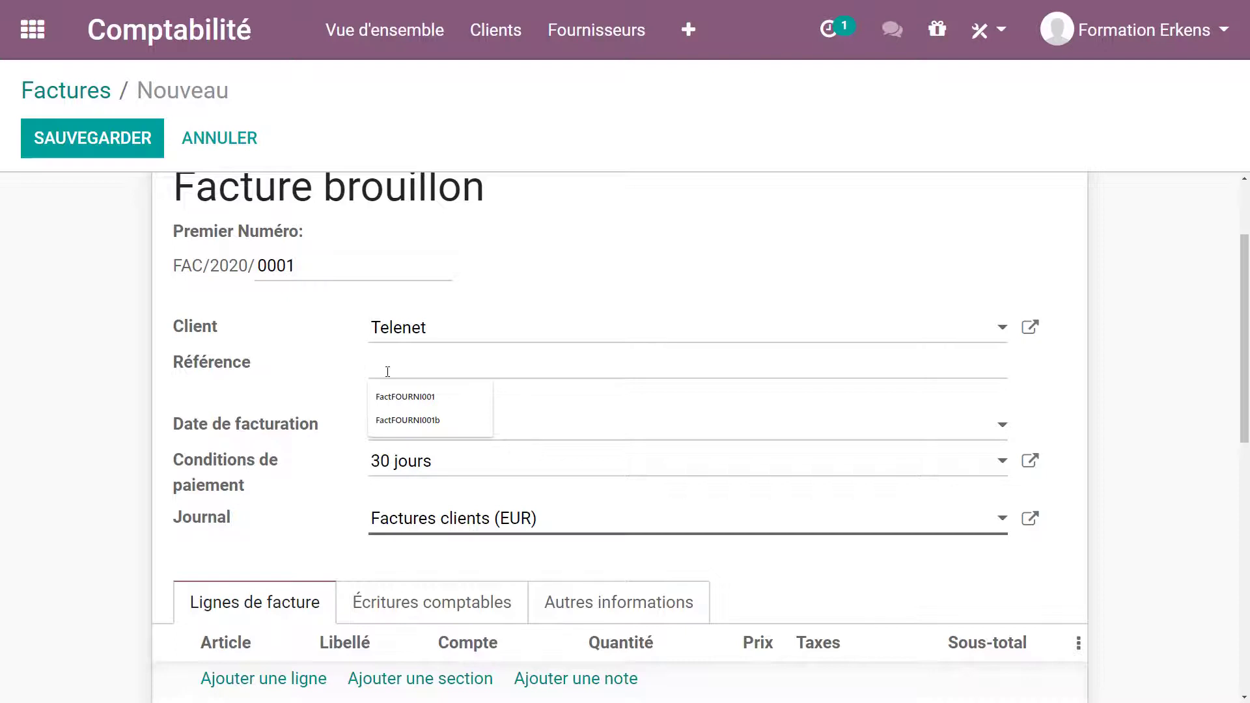
# - Enter the invoice reference FACT2020001 and set the invoice date to 05/10/2020
pyautogui.write('CT001')
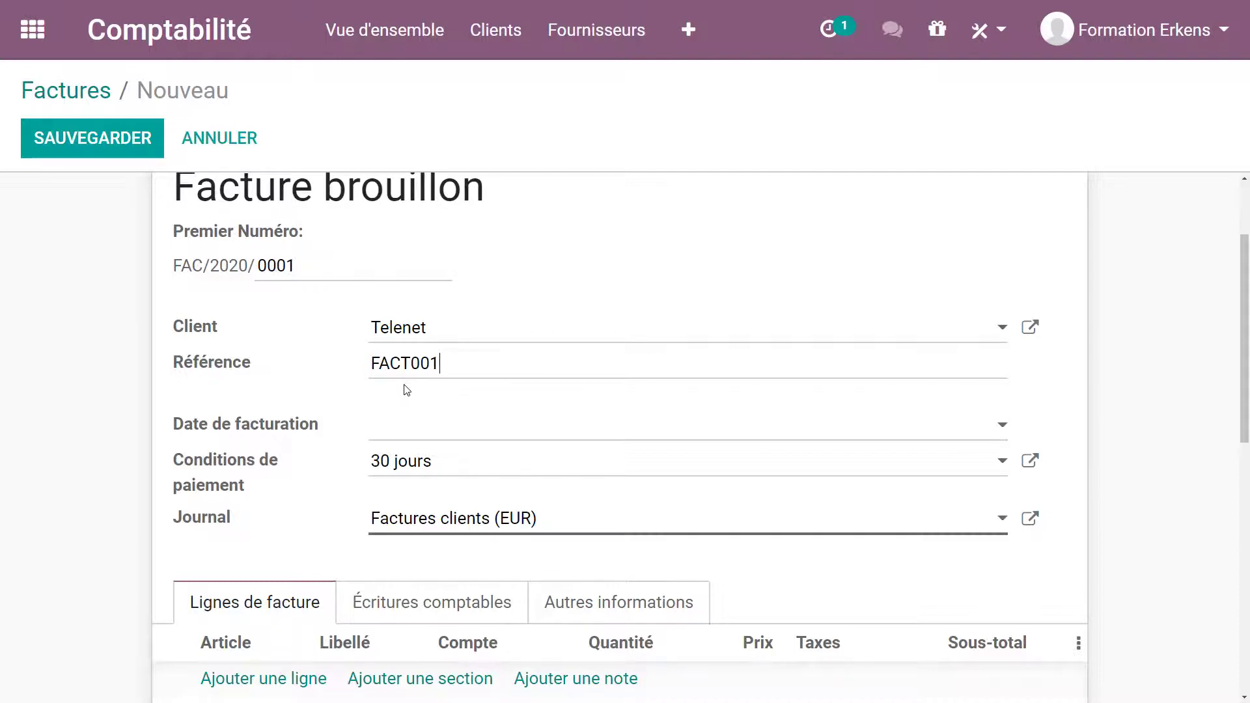
pyautogui.write('2020')
pyautogui.click(445, 434)
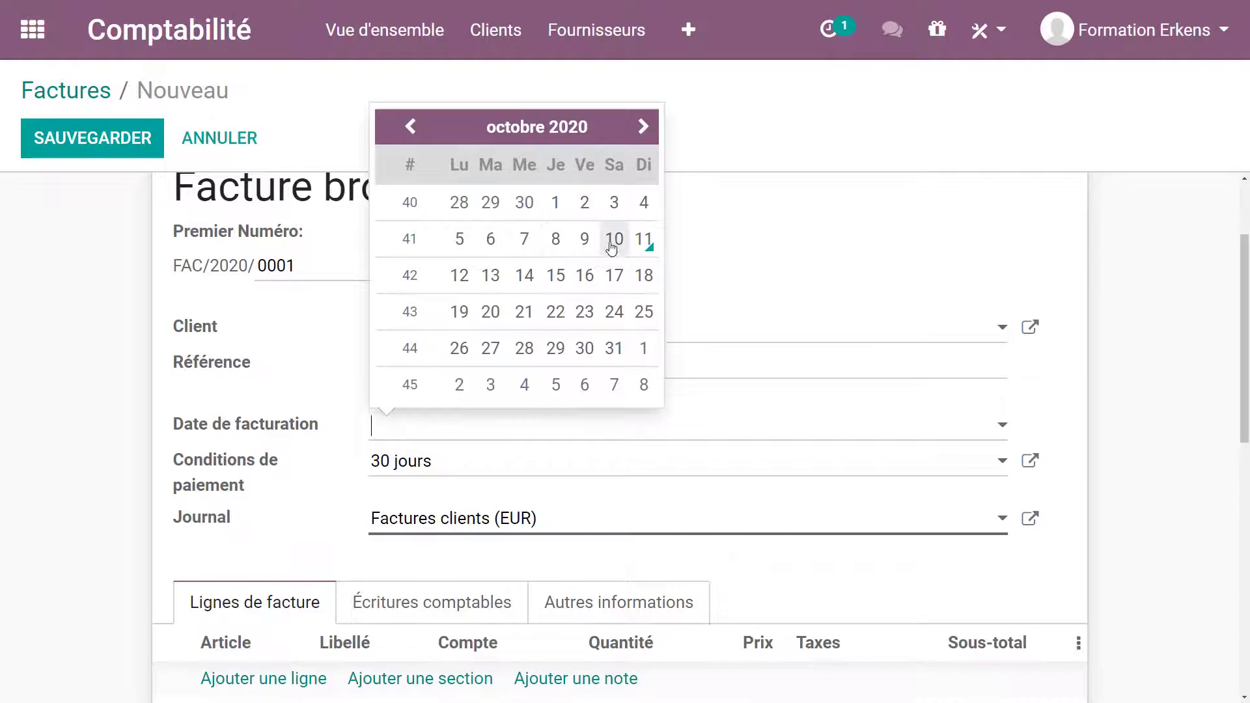
pyautogui.click(459, 275)
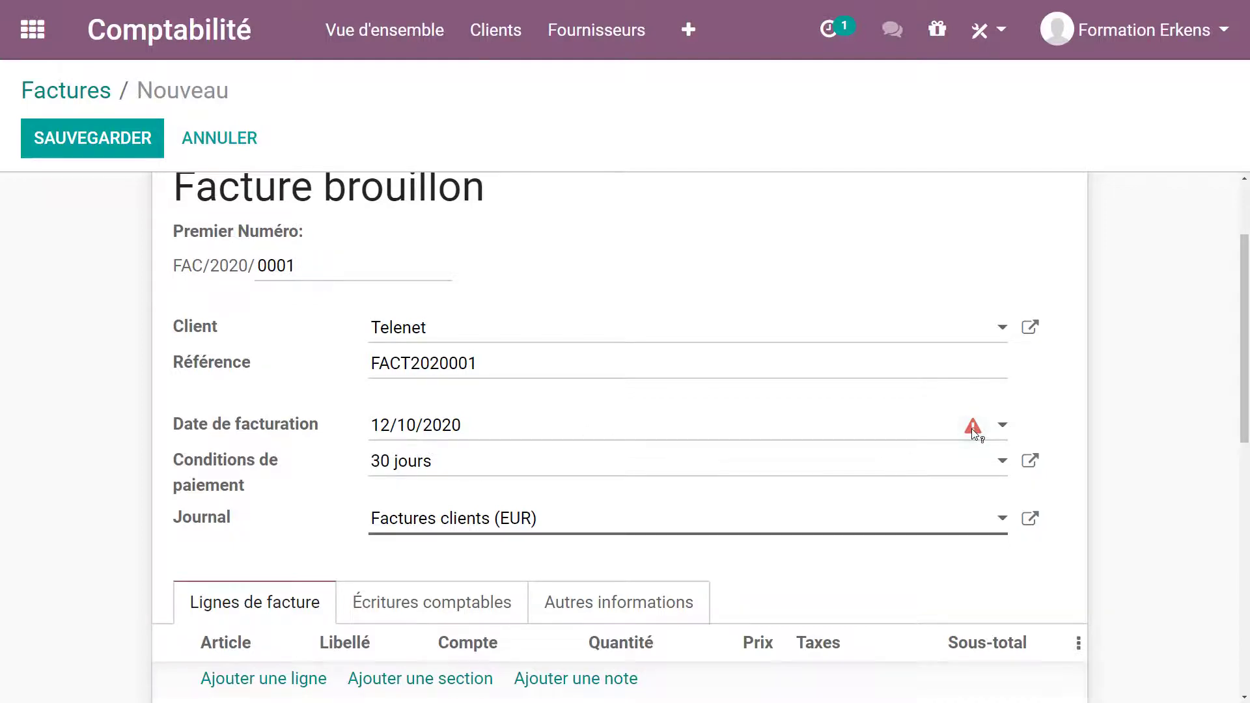
pyautogui.click(1003, 426)
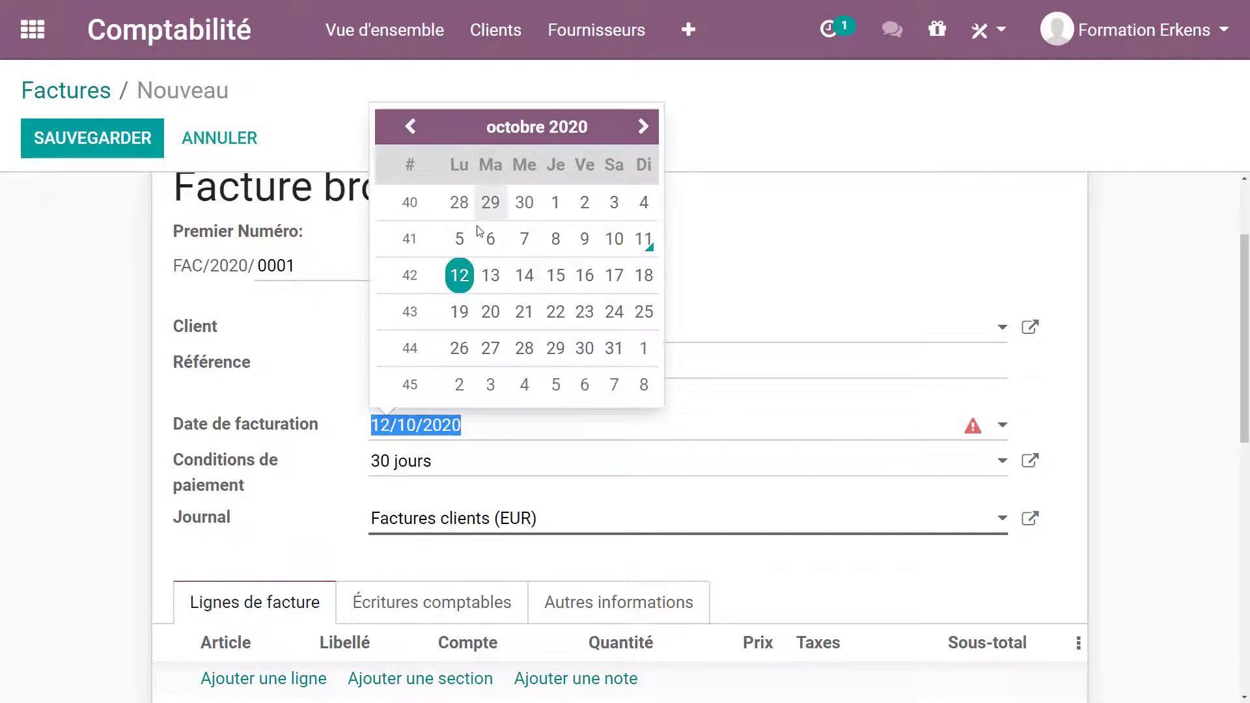
pyautogui.click(459, 240)
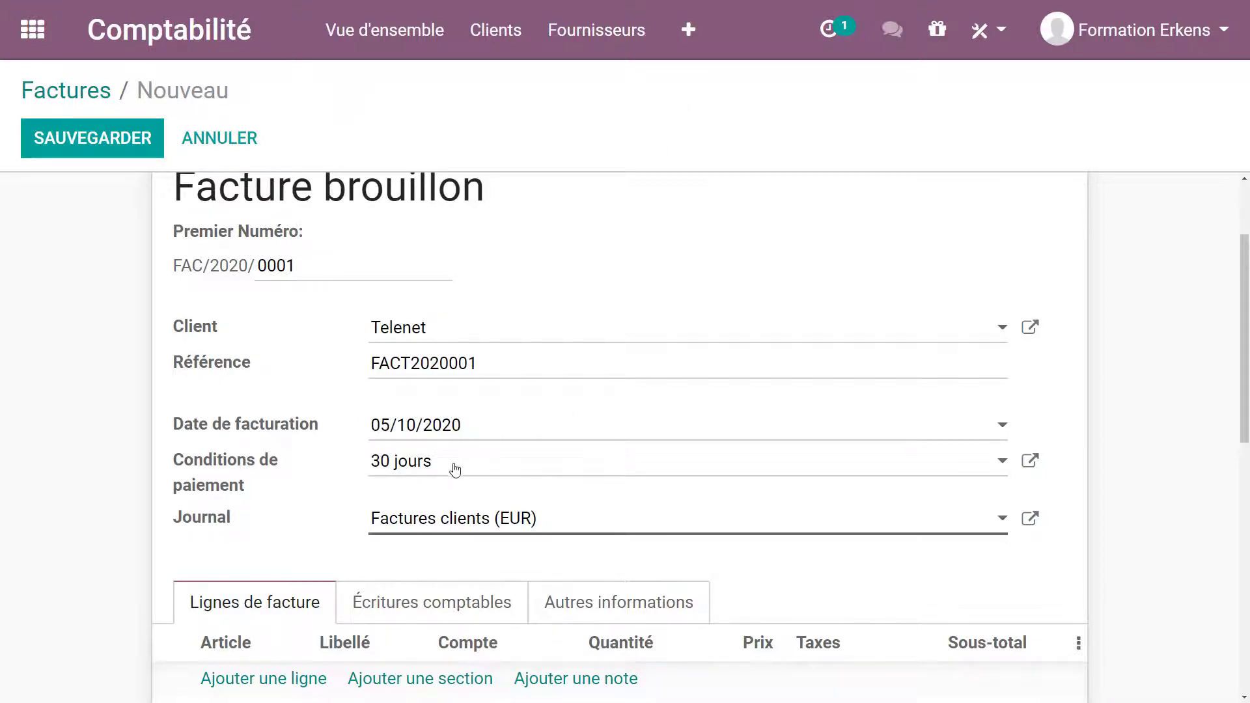
# - Create a payment term named "8 jours" with the invoice description "Veuillez effectuer le paiement dans les 8 jours"
pyautogui.click(480, 467)
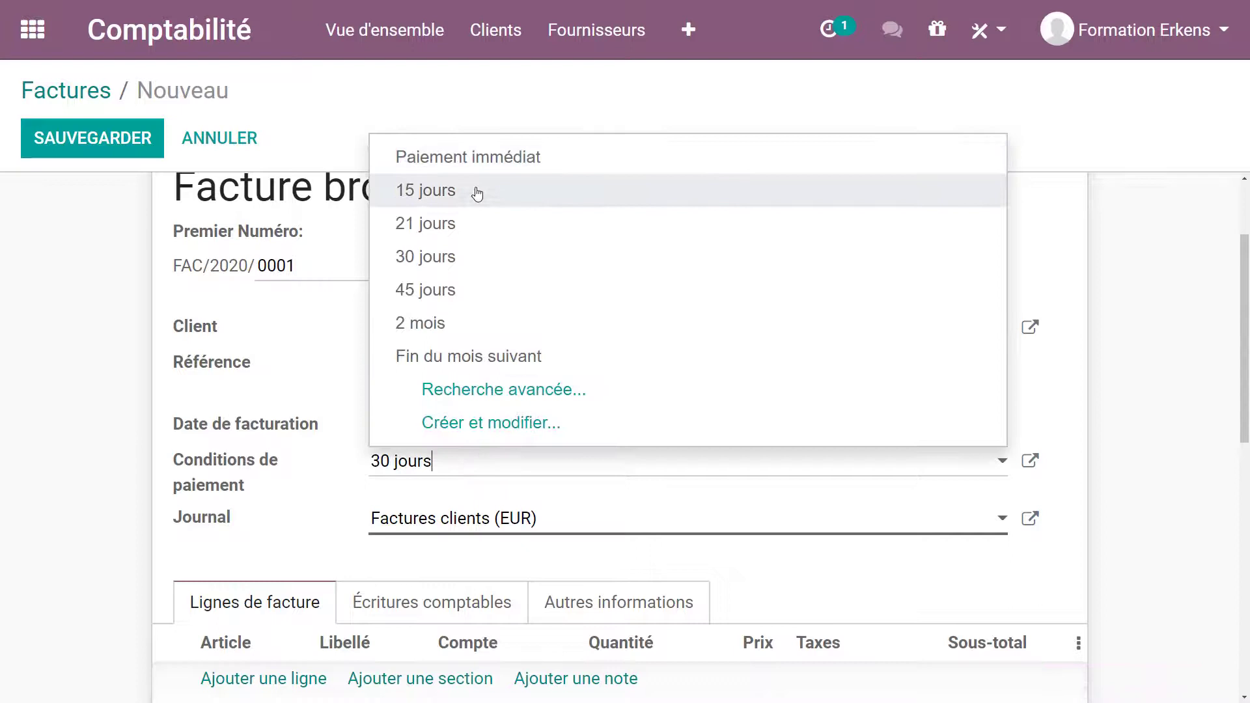
pyautogui.click(474, 424)
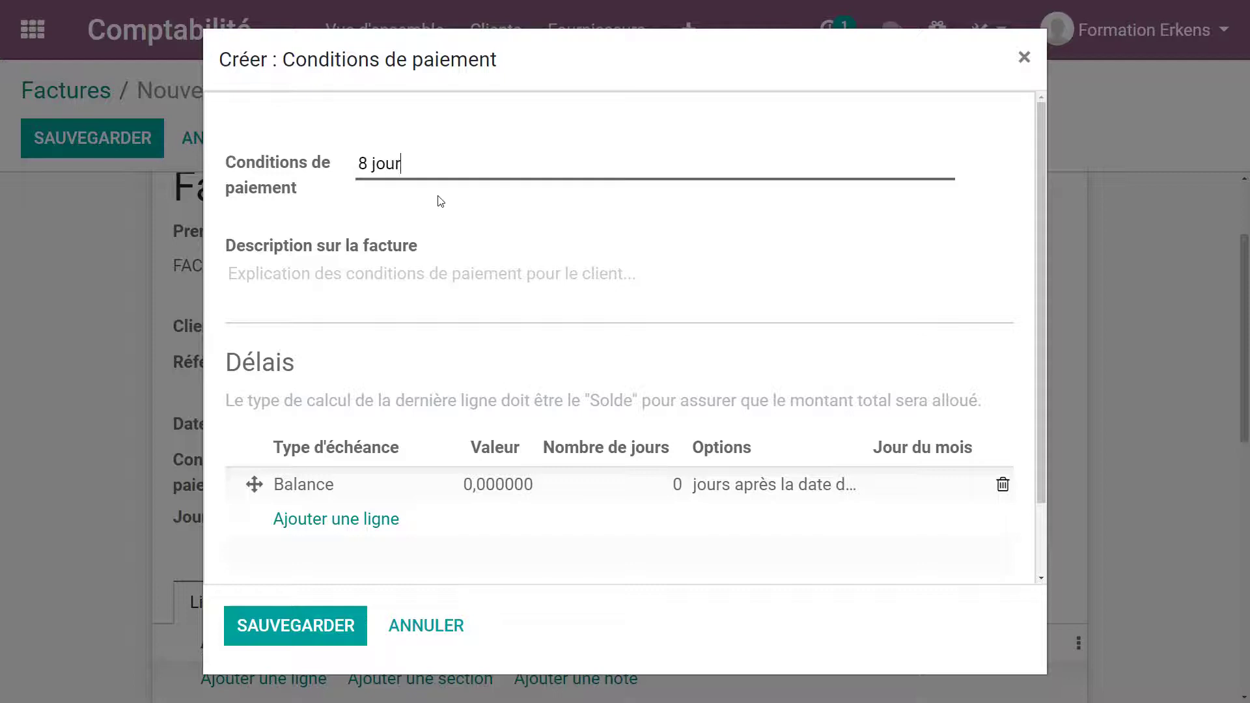
pyautogui.click(347, 282)
pyautogui.write('Veuilles')
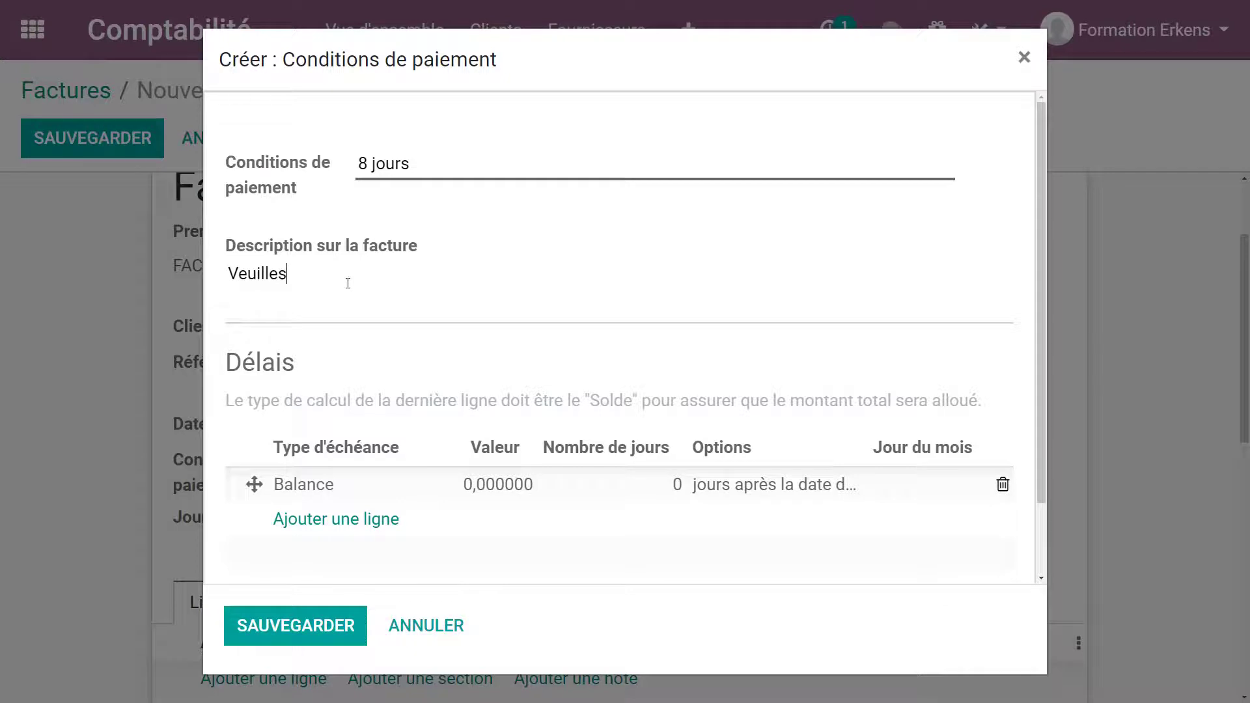
pyautogui.press('BackSpace')
pyautogui.write('z effectuer le paiement')
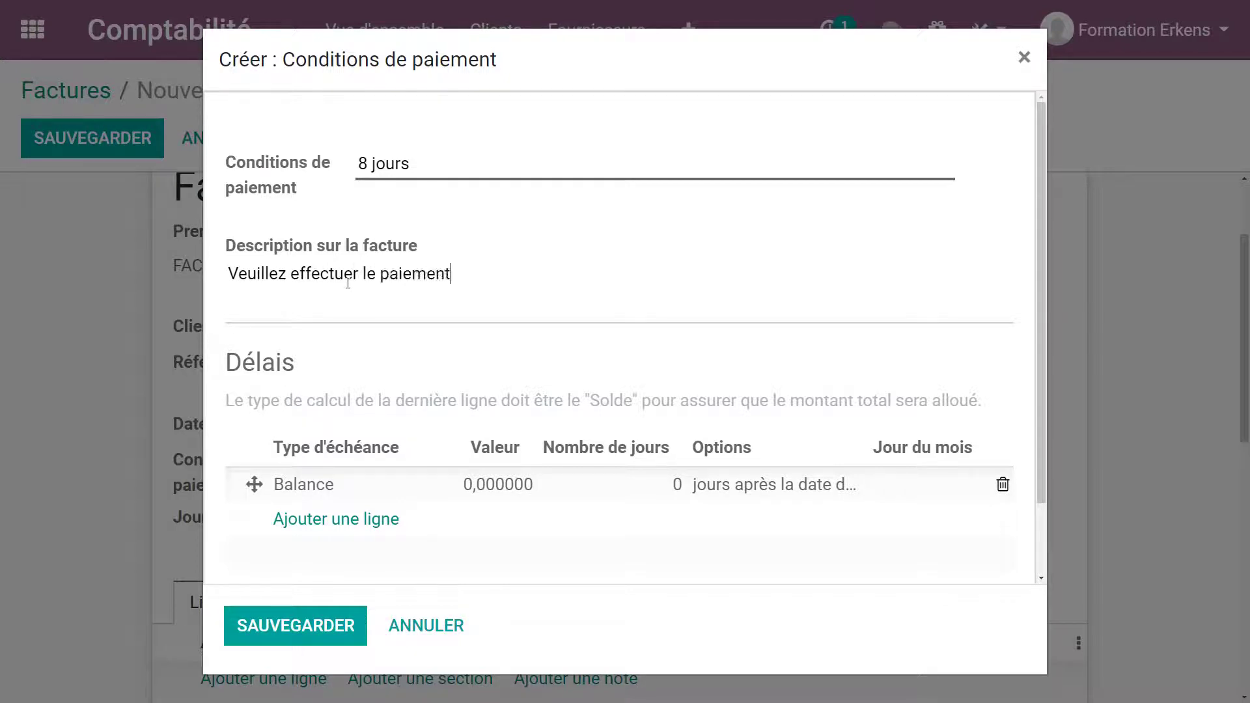
pyautogui.write(' dans les 8 jjours')
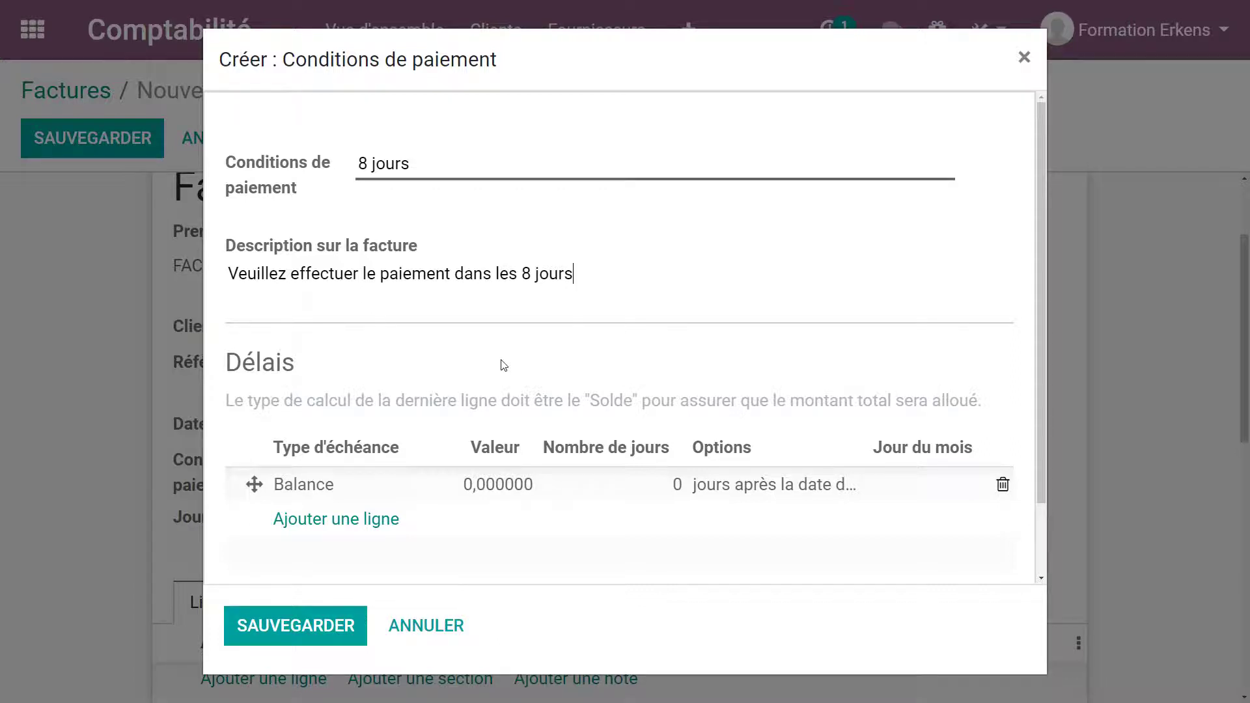
# - Make the term's balance due 8 days after the invoice date and save the payment term
pyautogui.click(521, 488)
pyautogui.click(287, 410)
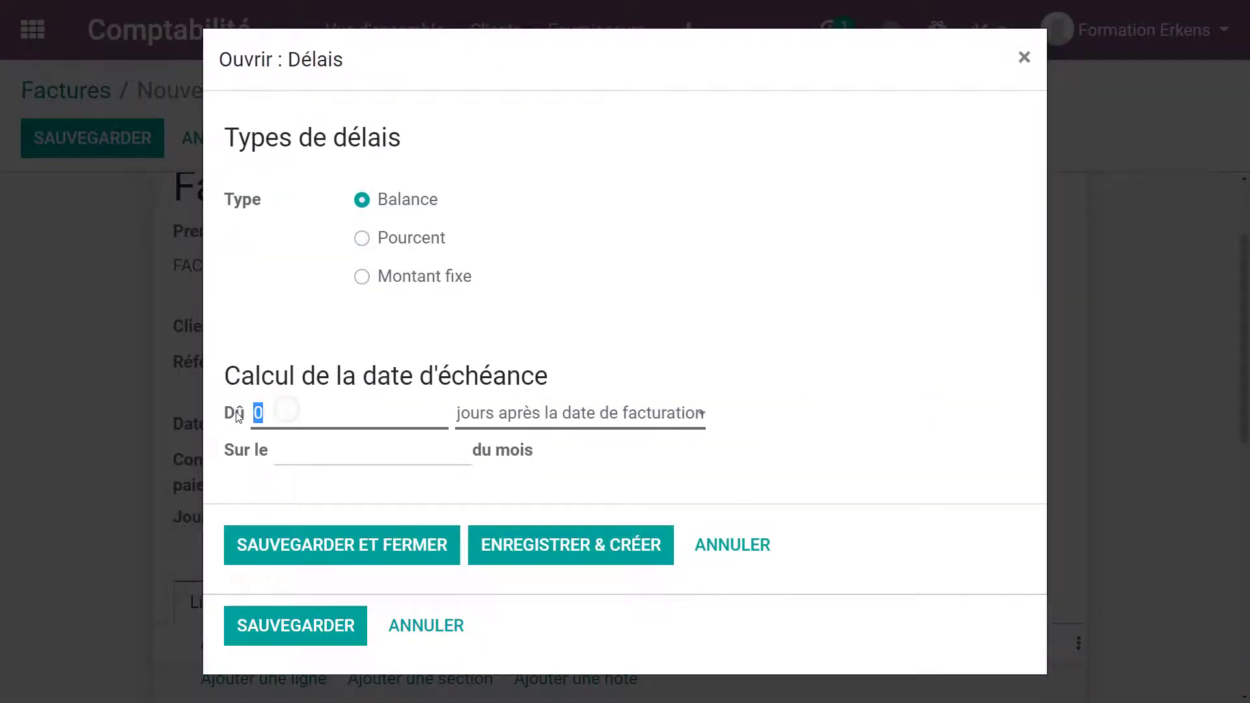
pyautogui.write('8')
pyautogui.click(365, 552)
pyautogui.click(299, 627)
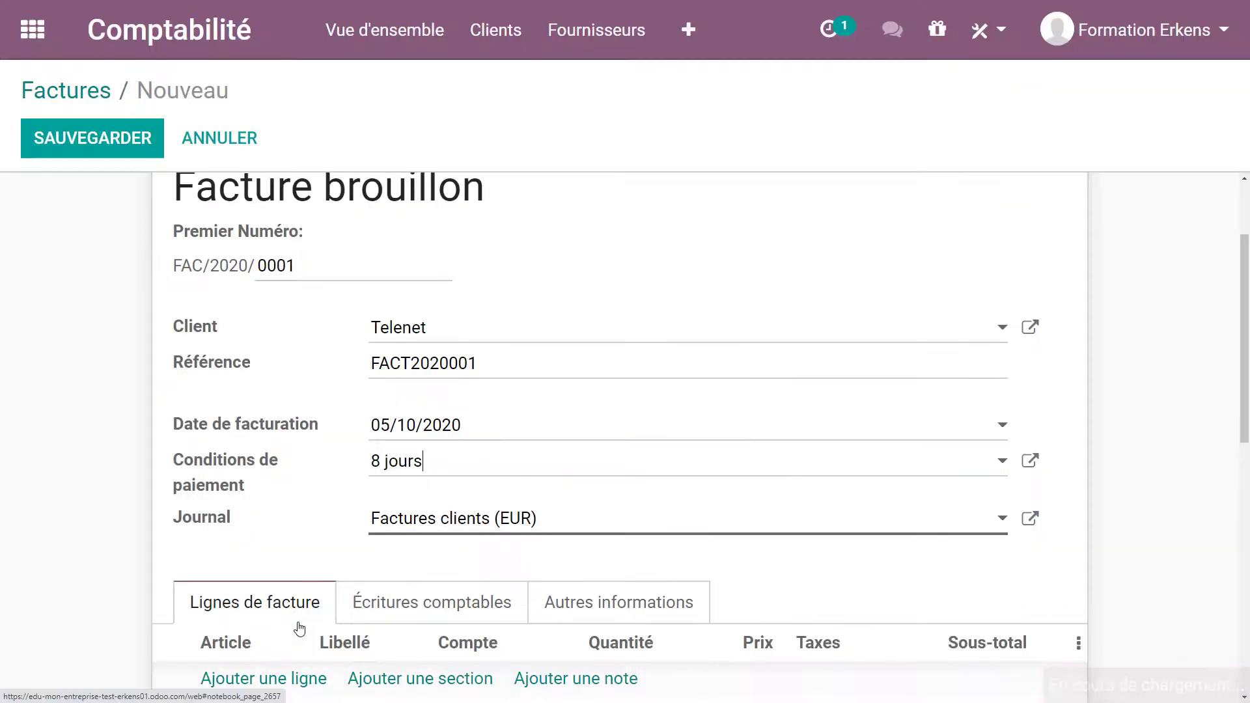
# - Add an invoice line for Formation Odoo de base with a quantity of 3
pyautogui.scroll(-1, 279, 546)
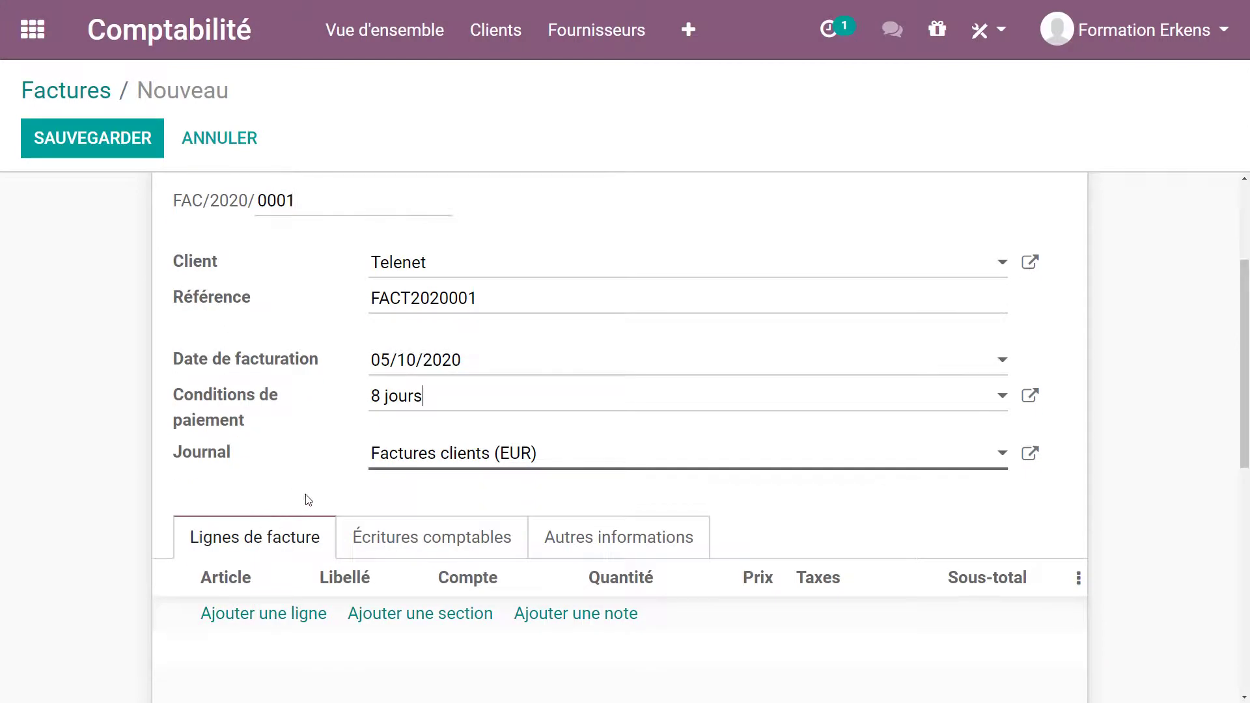
pyautogui.scroll(-2, 455, 496)
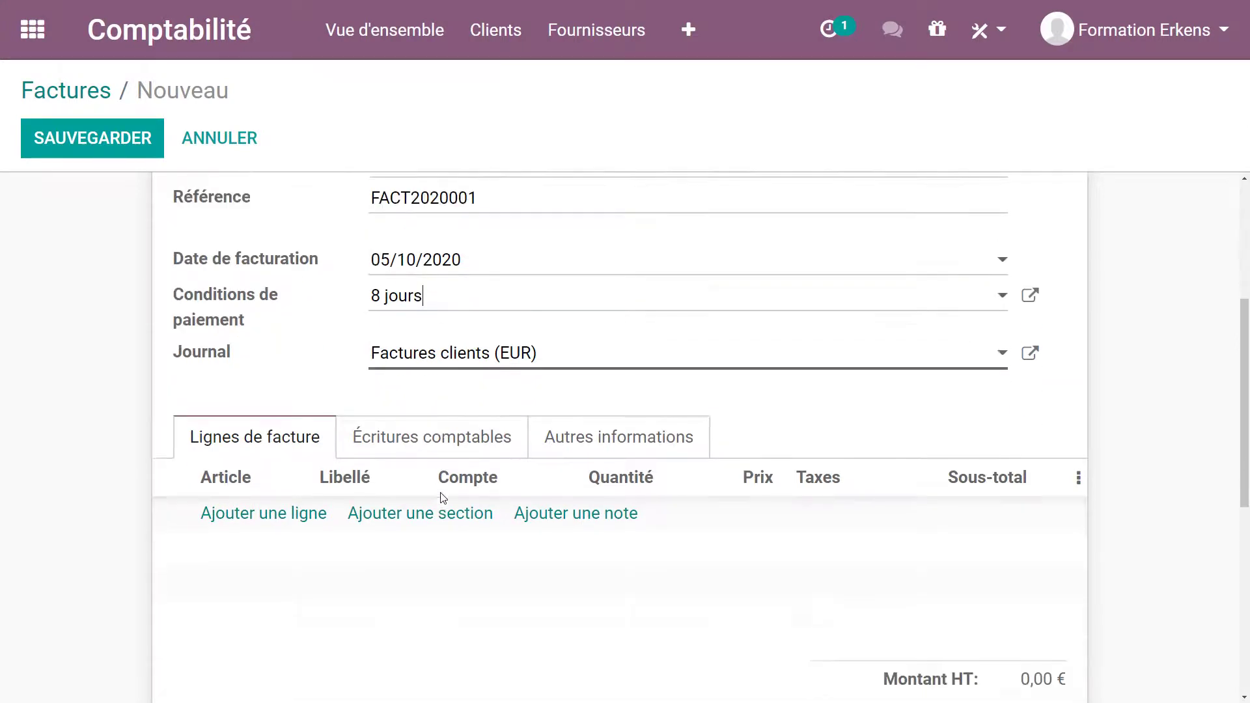
pyautogui.click(253, 487)
pyautogui.click(287, 492)
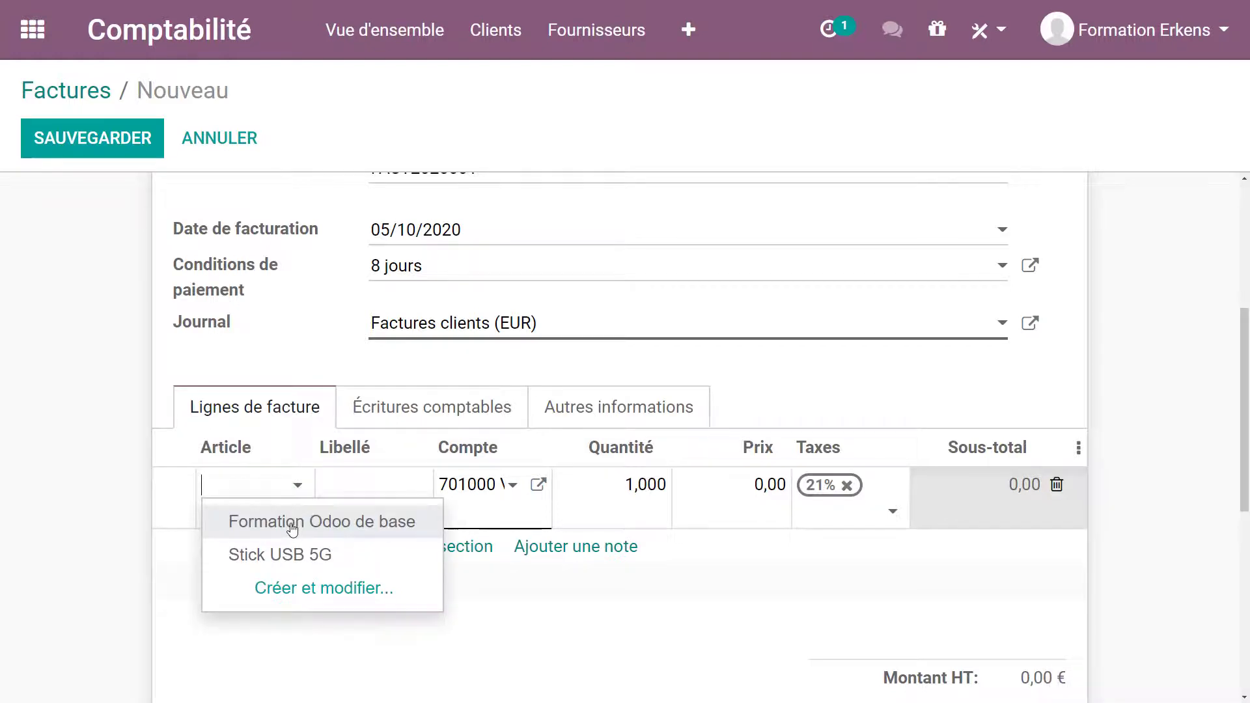
pyautogui.click(292, 524)
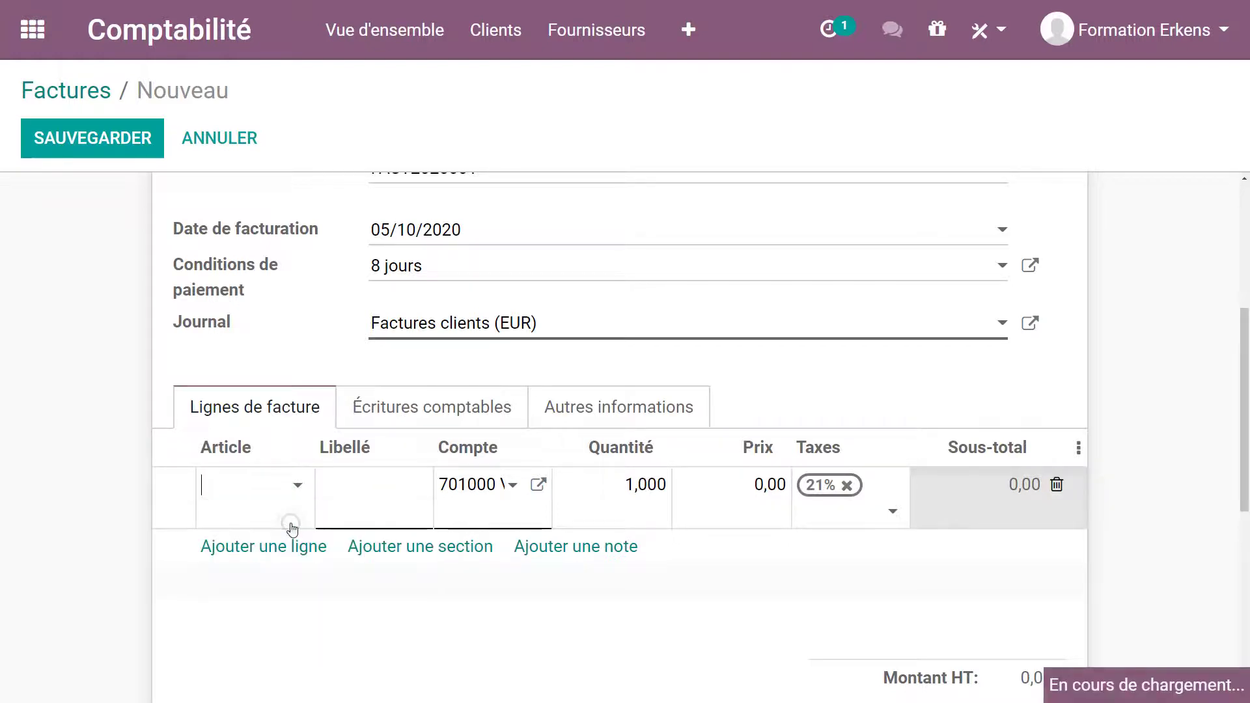
pyautogui.click(624, 484)
pyautogui.write('3')
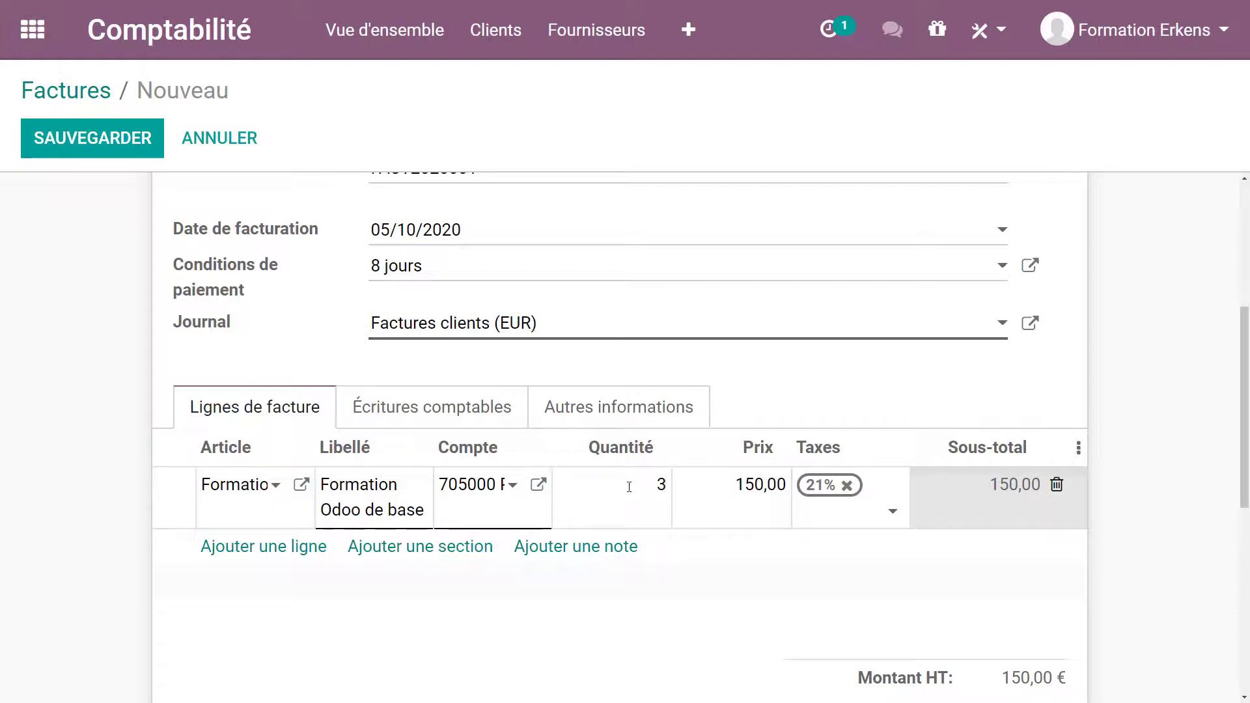
pyautogui.press('Tab')
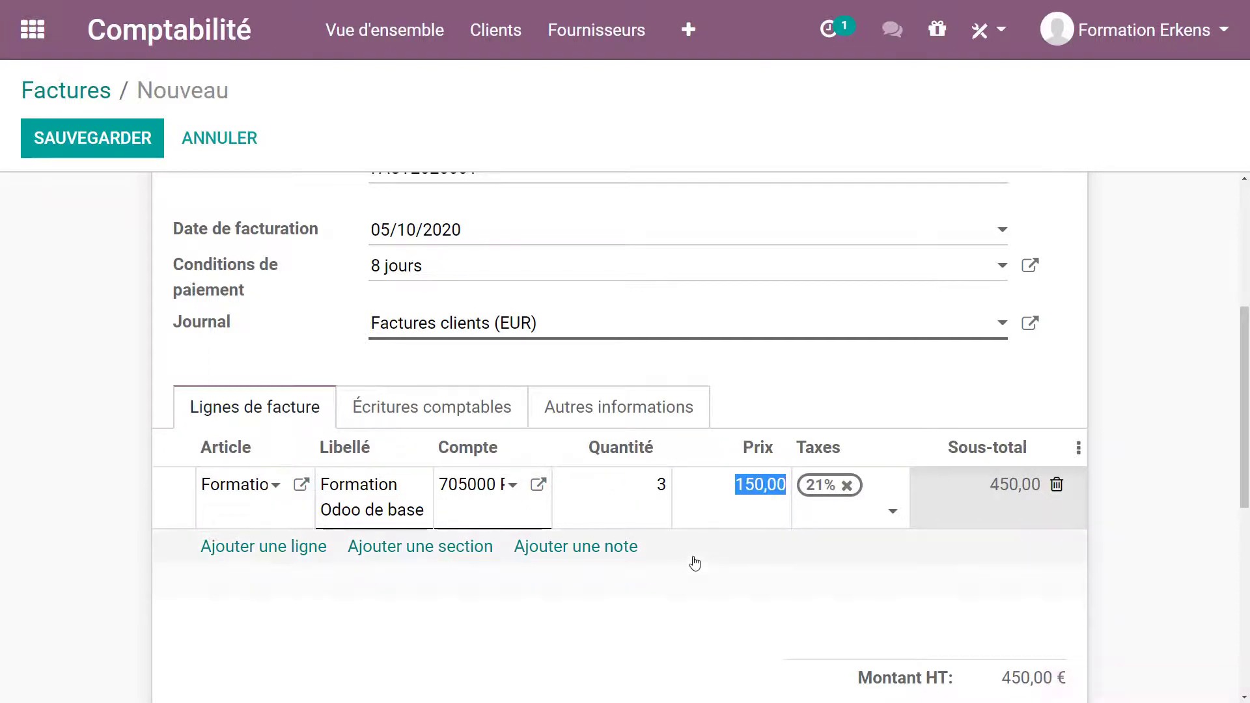
# - Add a second invoice line for the Stick USB 5G article
pyautogui.click(281, 549)
pyautogui.scroll(-2, 296, 442)
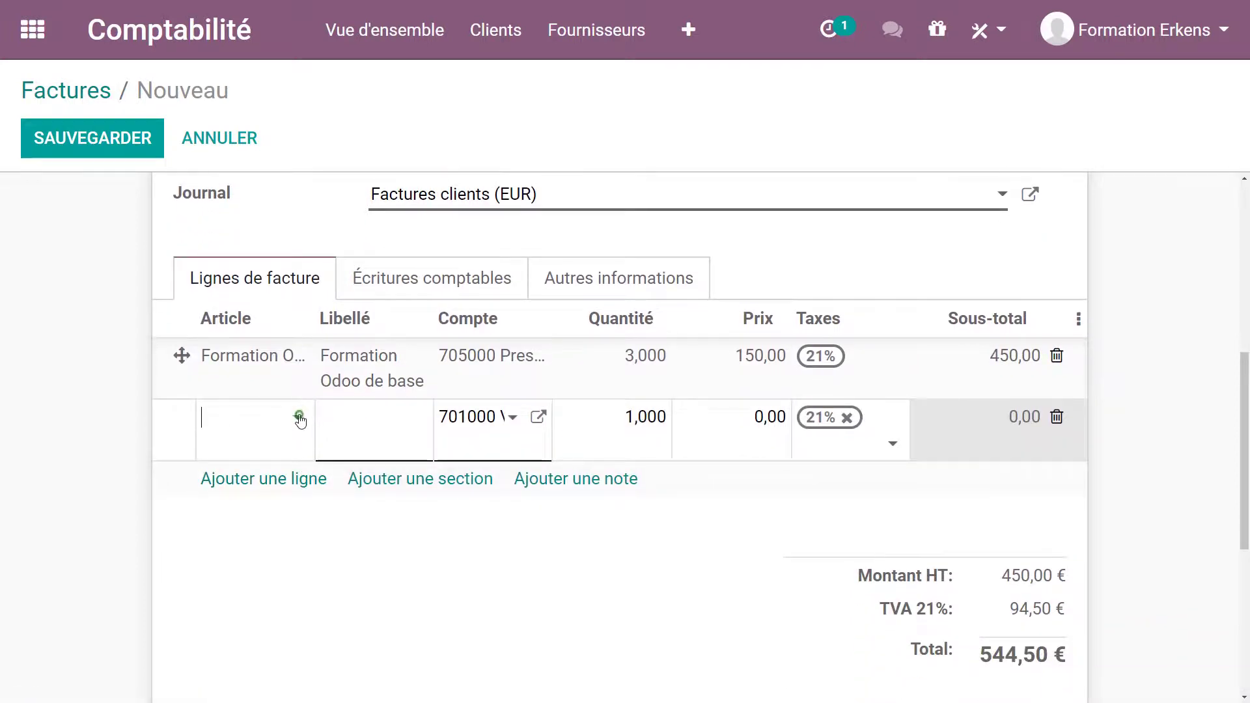
pyautogui.click(300, 420)
pyautogui.click(295, 485)
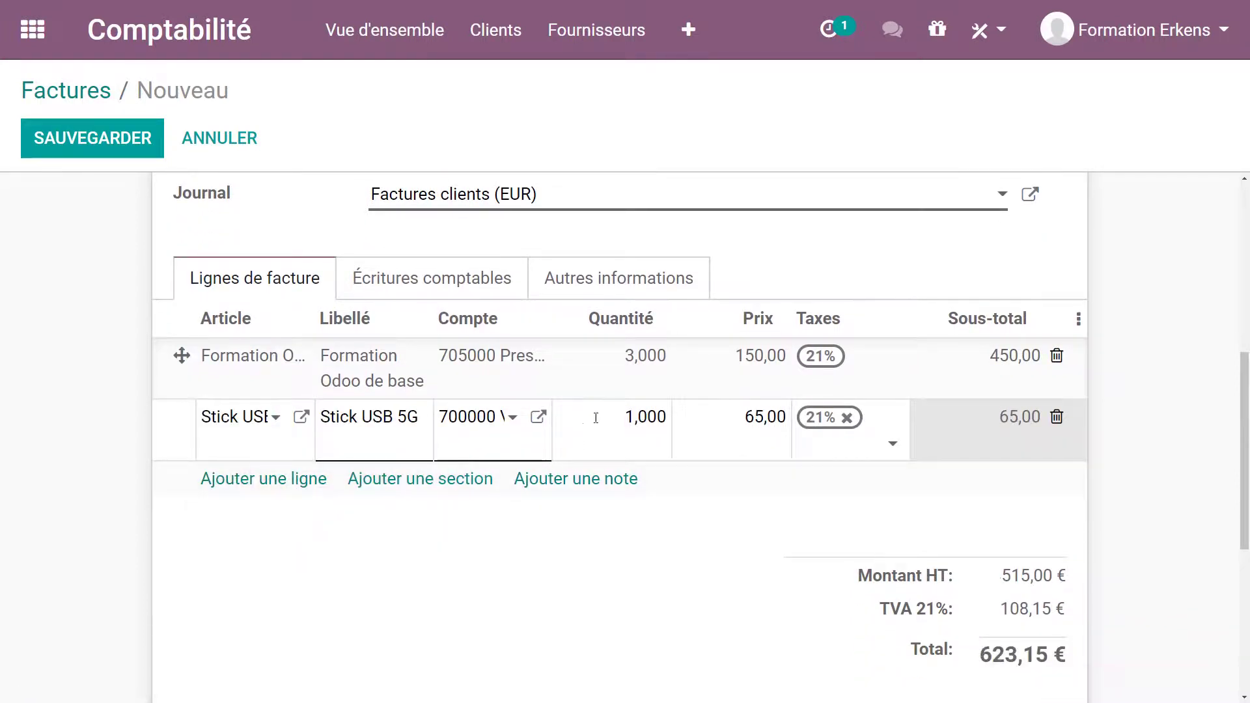
# - Set the quantity of the Stick USB 5G invoice line to 2 and check the invoice totals
pyautogui.click(627, 416)
pyautogui.doubleClick(630, 416)
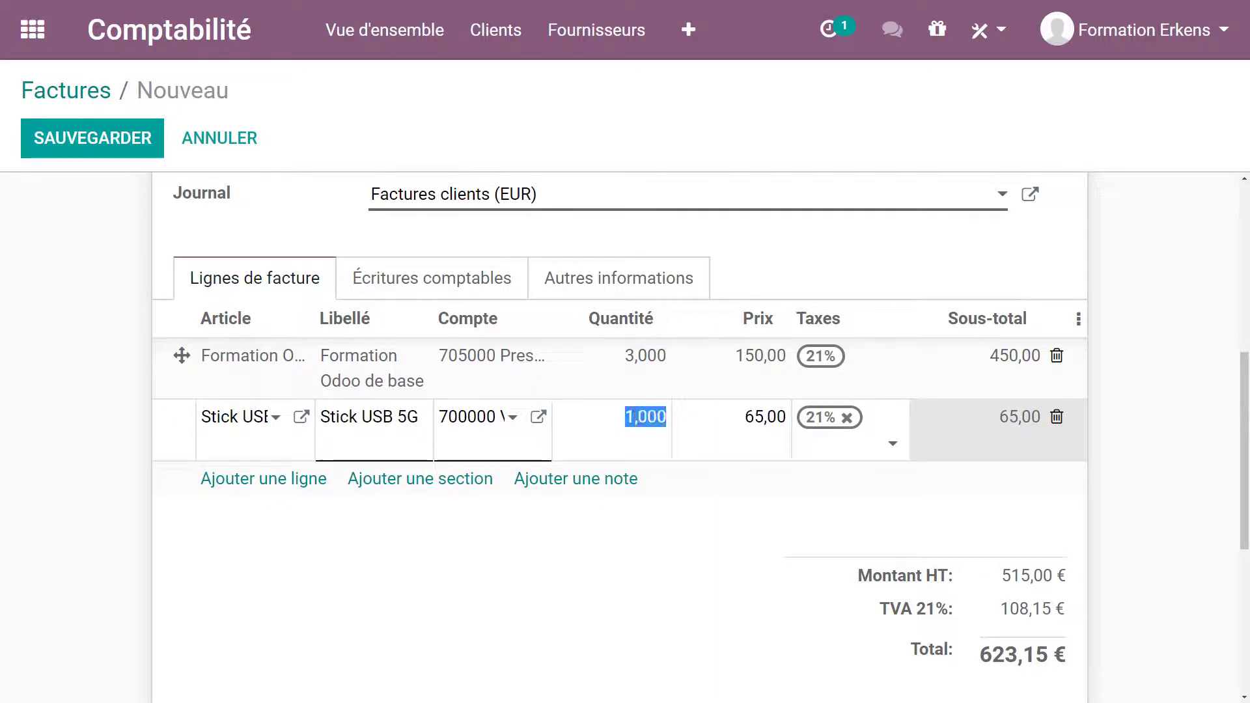
pyautogui.write('2')
pyautogui.press('Tab')
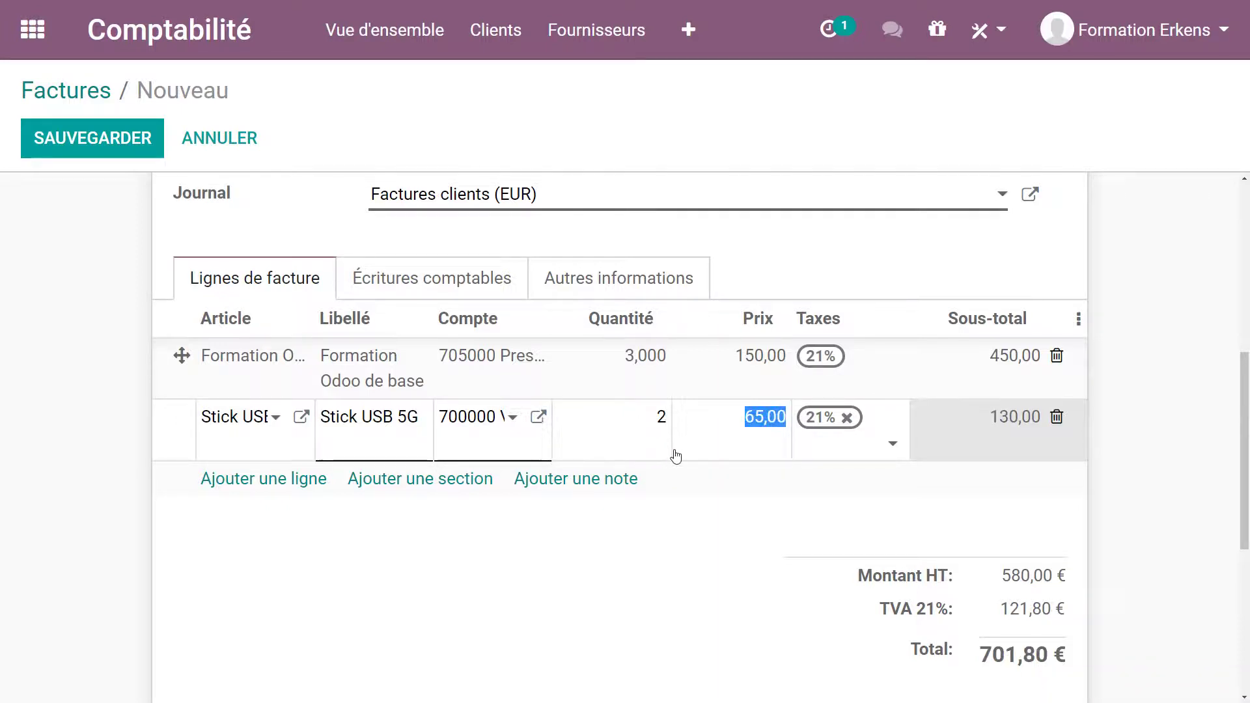
pyautogui.scroll(-1, 703, 512)
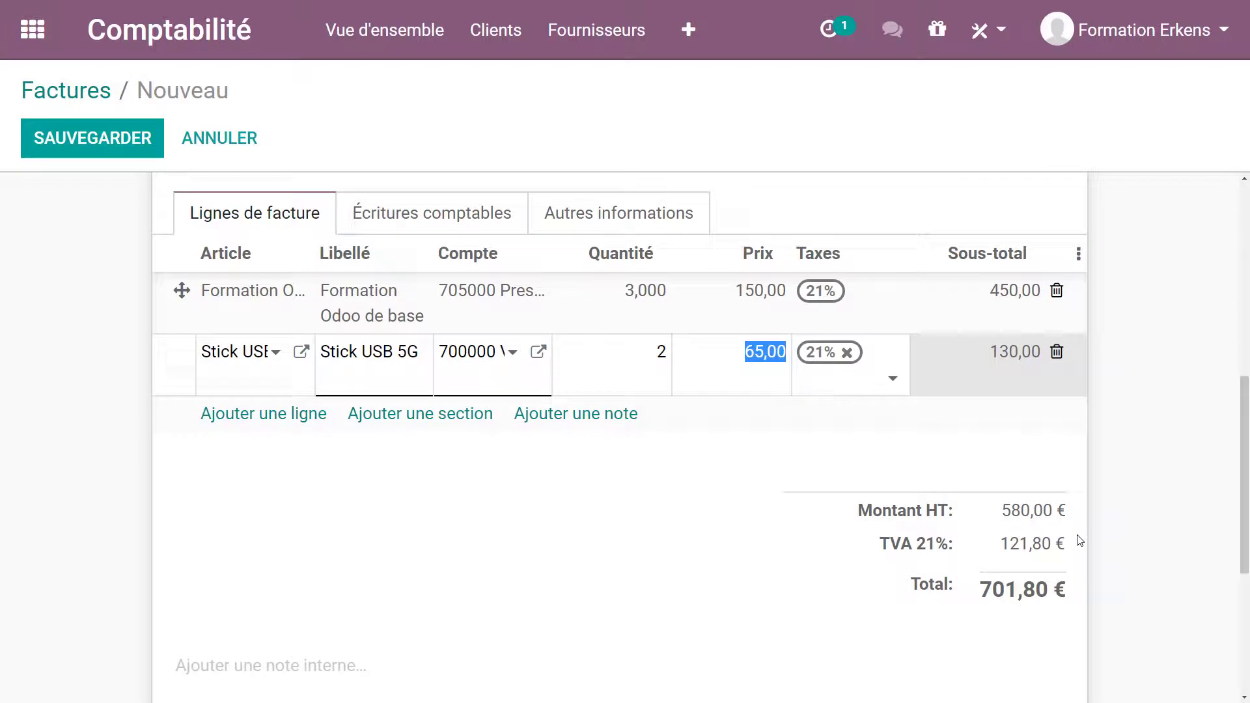
pyautogui.scroll(-2, 651, 540)
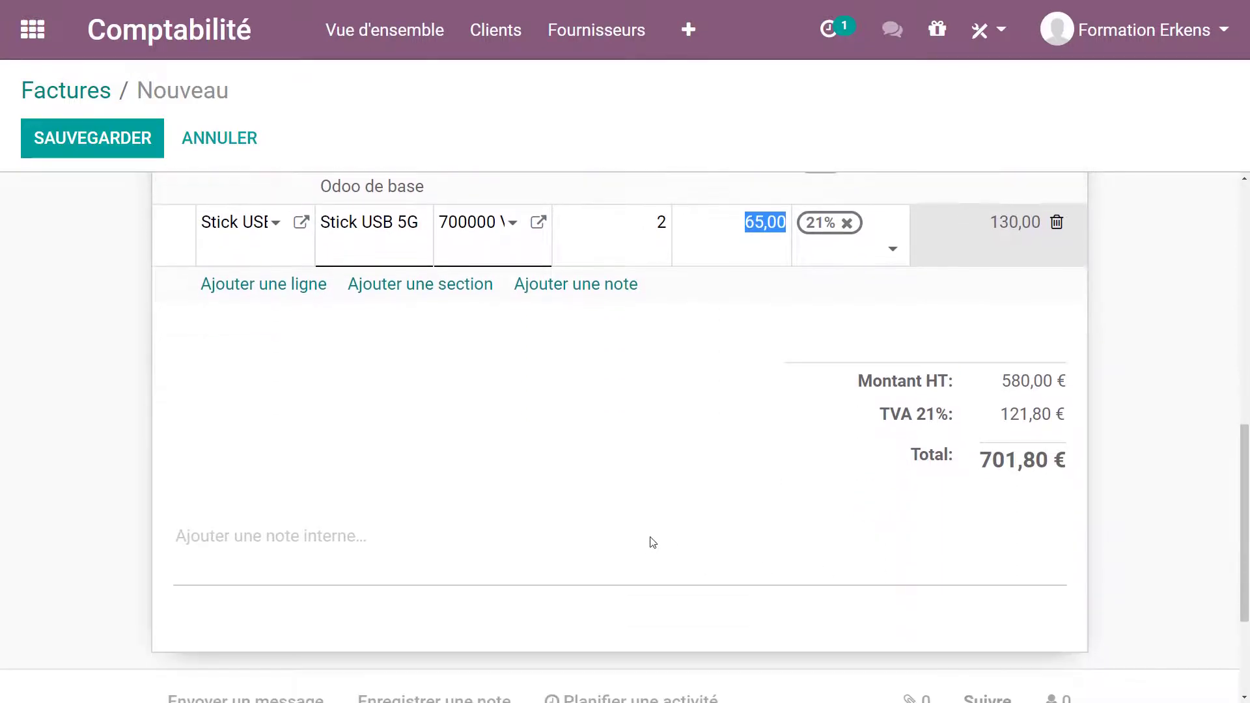
# - Examine the draft invoice's accounting entries and other information, including the available fiscal positions and the payment fields
pyautogui.scroll(3, 486, 371)
pyautogui.click(453, 280)
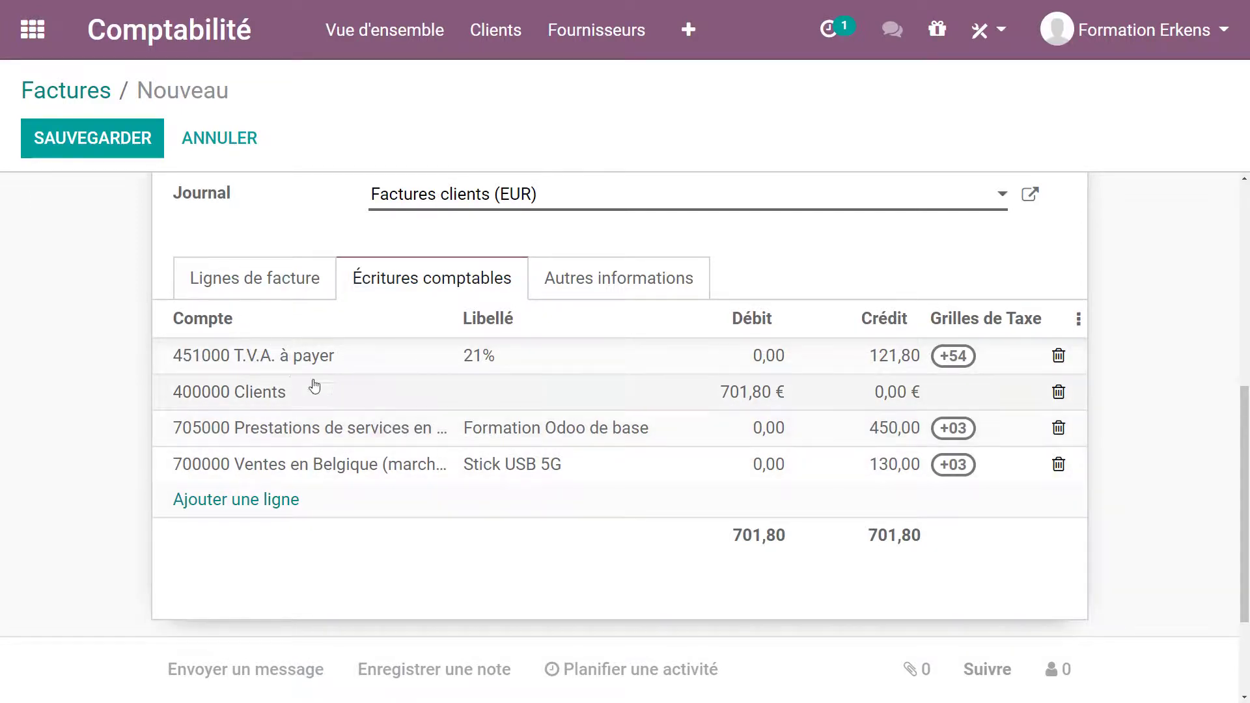
pyautogui.click(260, 276)
pyautogui.click(589, 275)
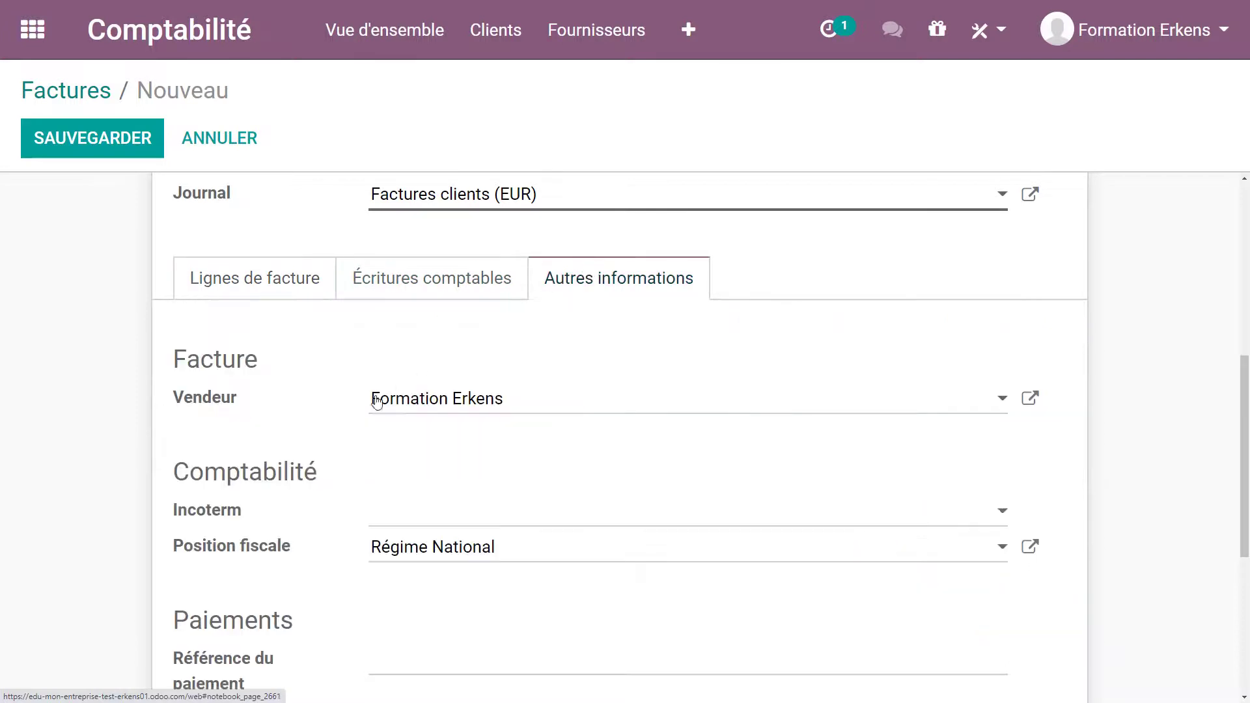
pyautogui.scroll(-1, 466, 377)
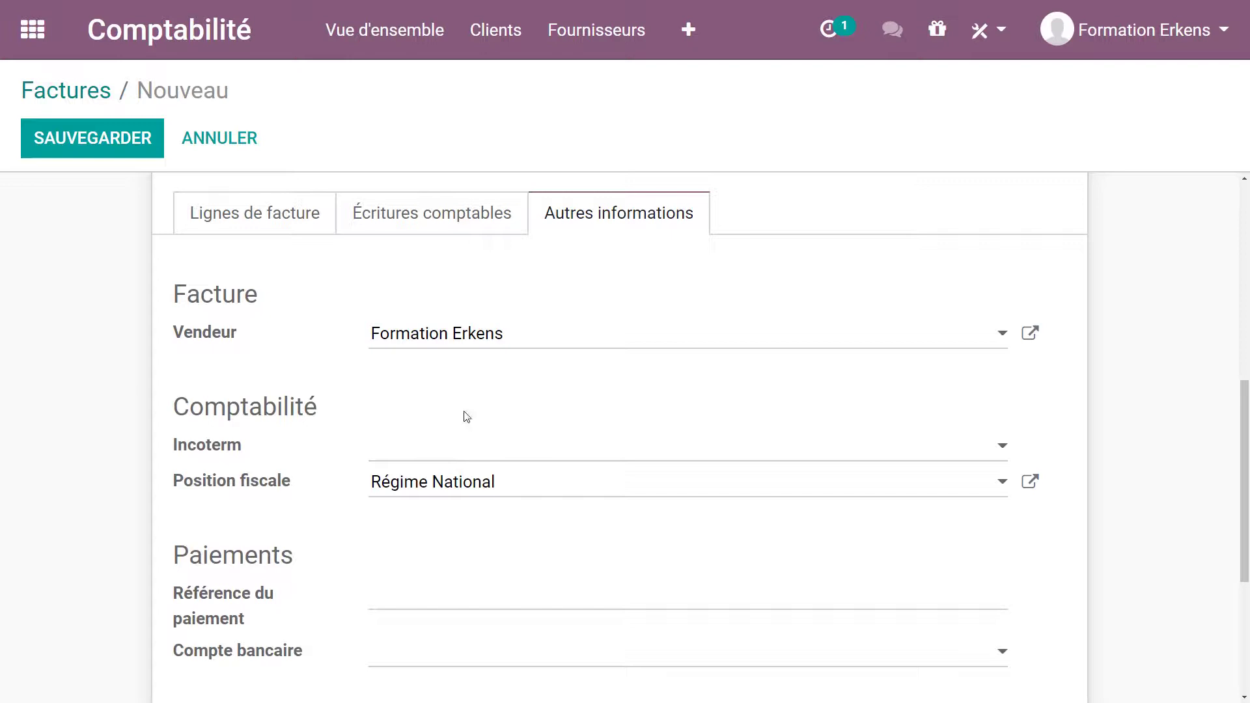
pyautogui.scroll(-1, 312, 513)
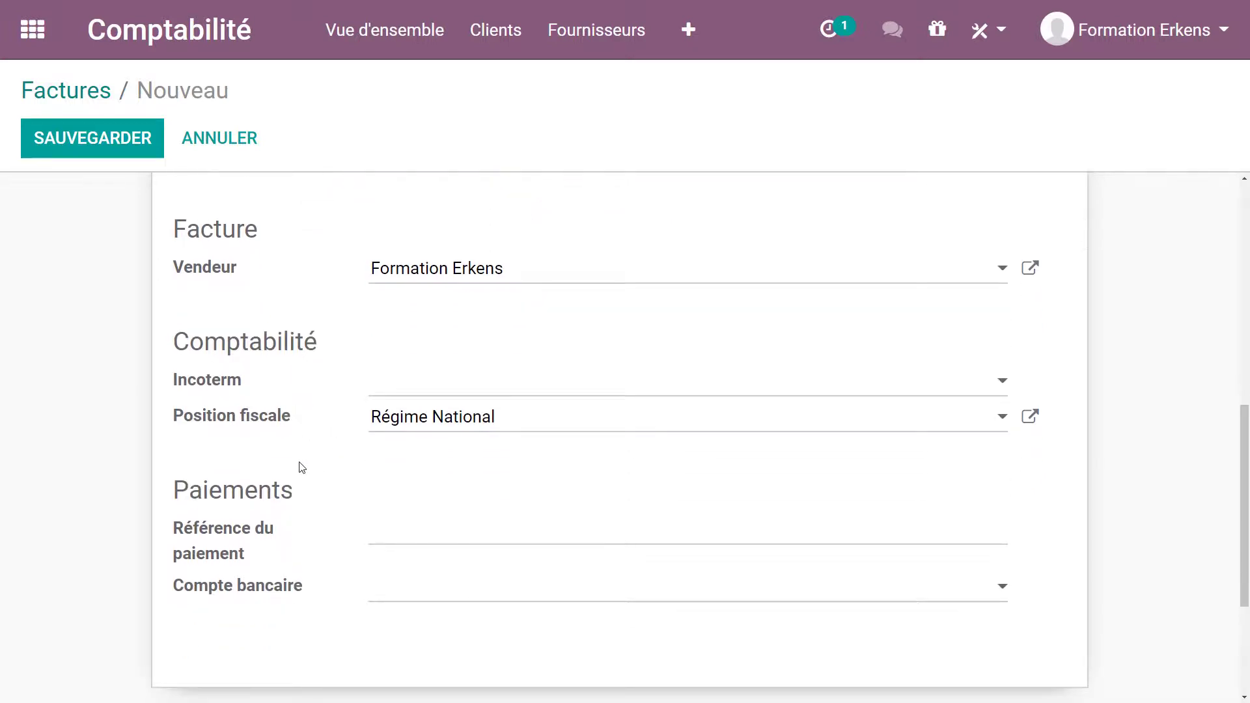
pyautogui.click(499, 421)
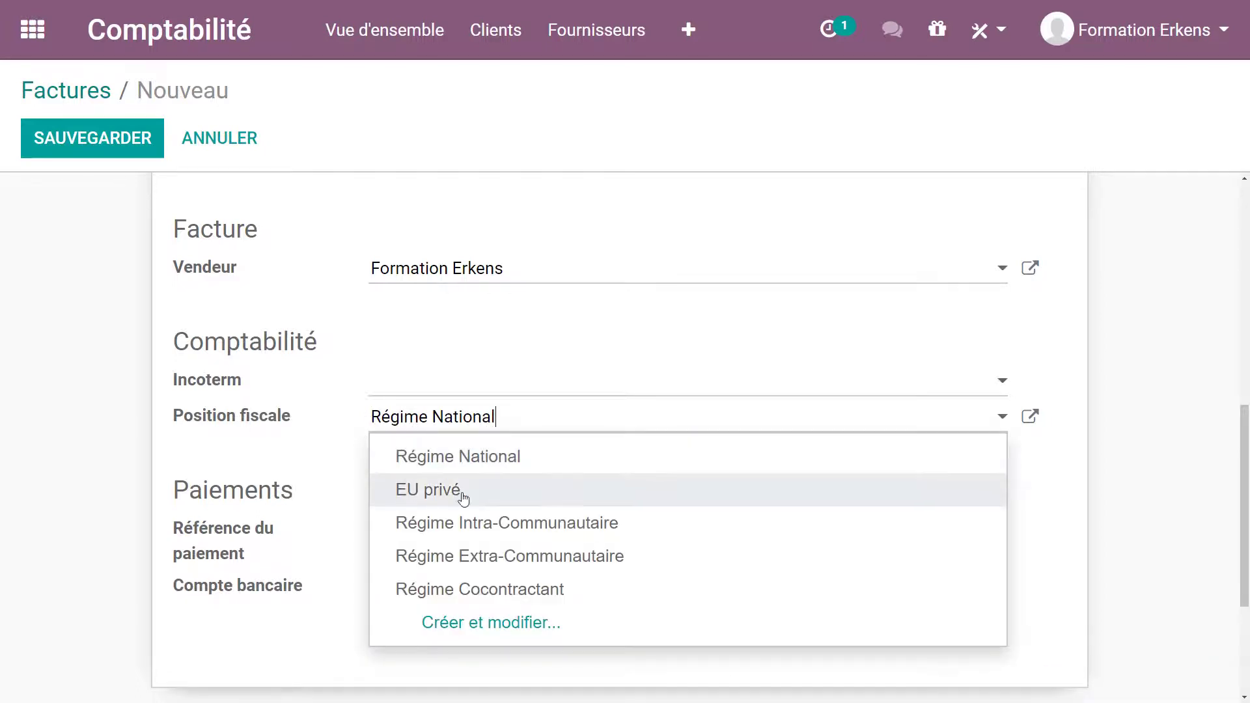
pyautogui.click(307, 461)
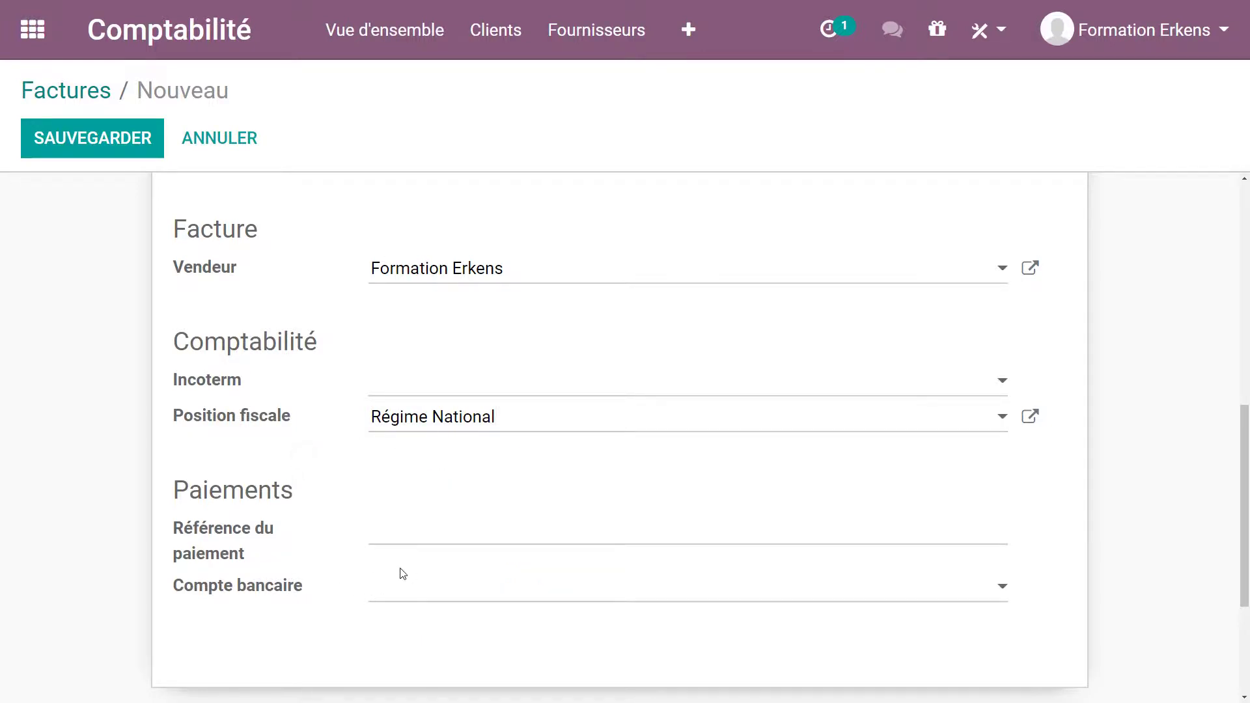
pyautogui.scroll(3, 287, 479)
pyautogui.scroll(-3, 293, 488)
# - Preview the draft invoice in the customer portal and read it through to the payment instruction and footer
pyautogui.scroll(9, 240, 358)
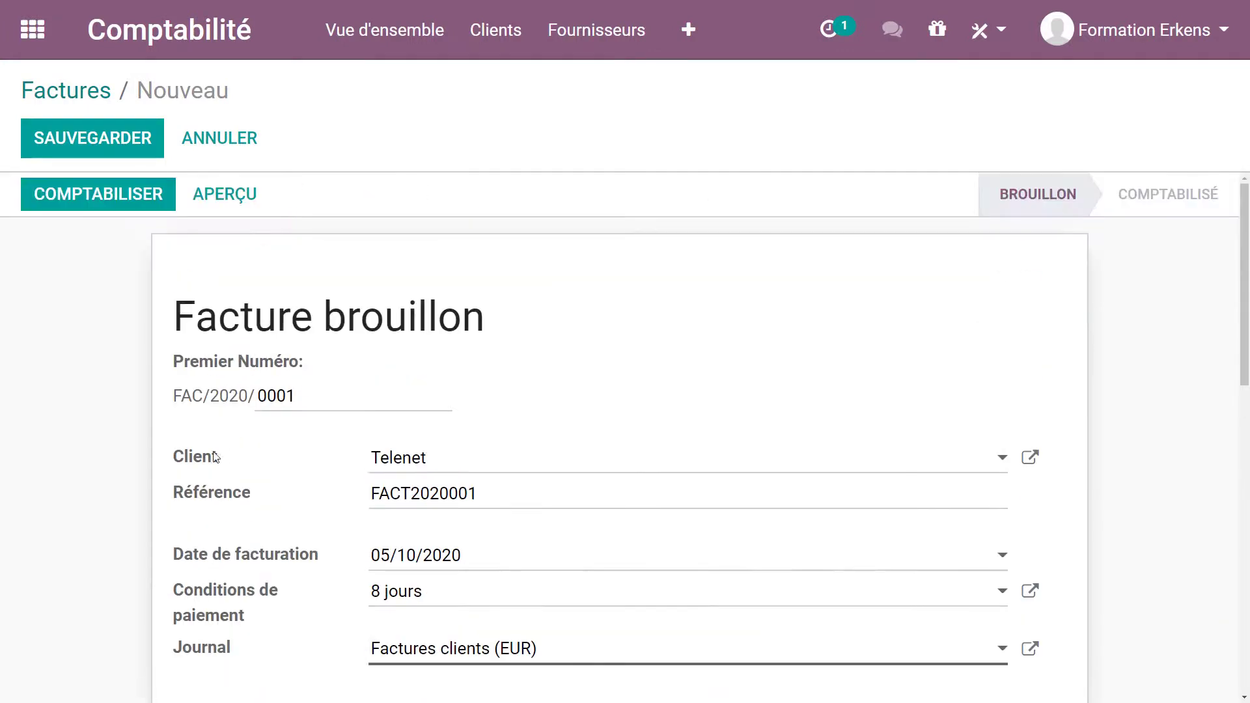
pyautogui.click(216, 199)
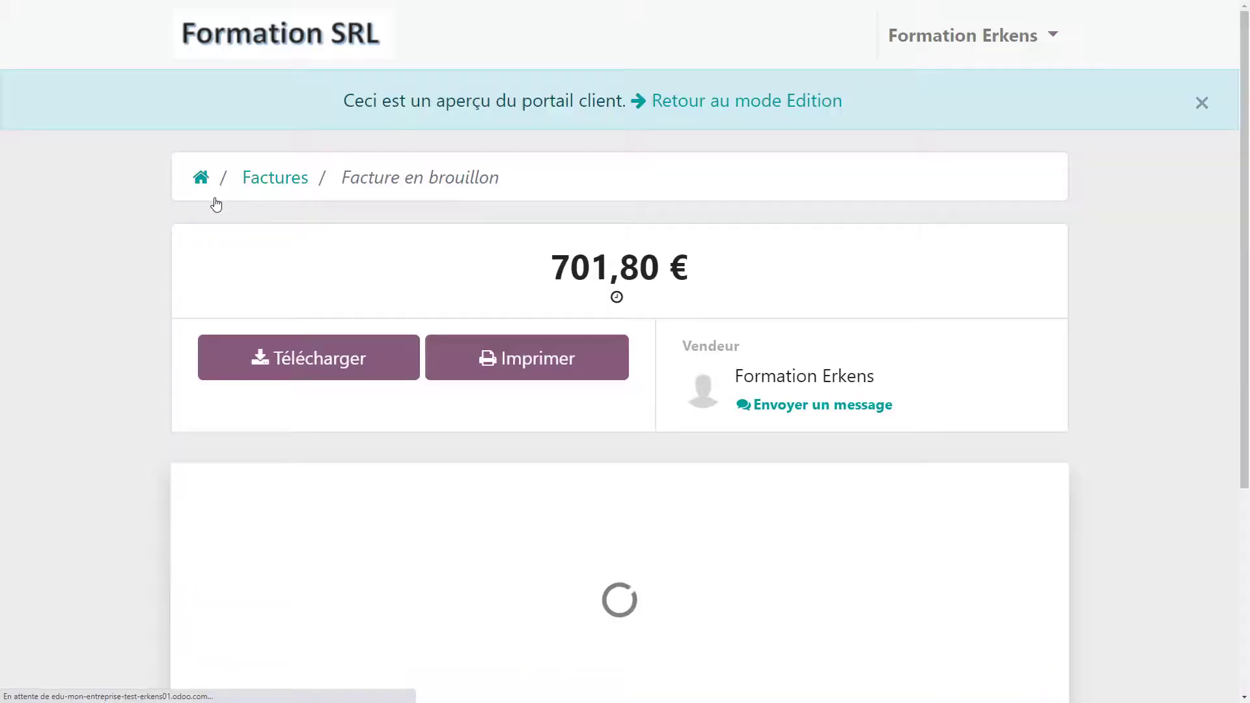
pyautogui.scroll(-1, 153, 421)
pyautogui.scroll(-10, 151, 417)
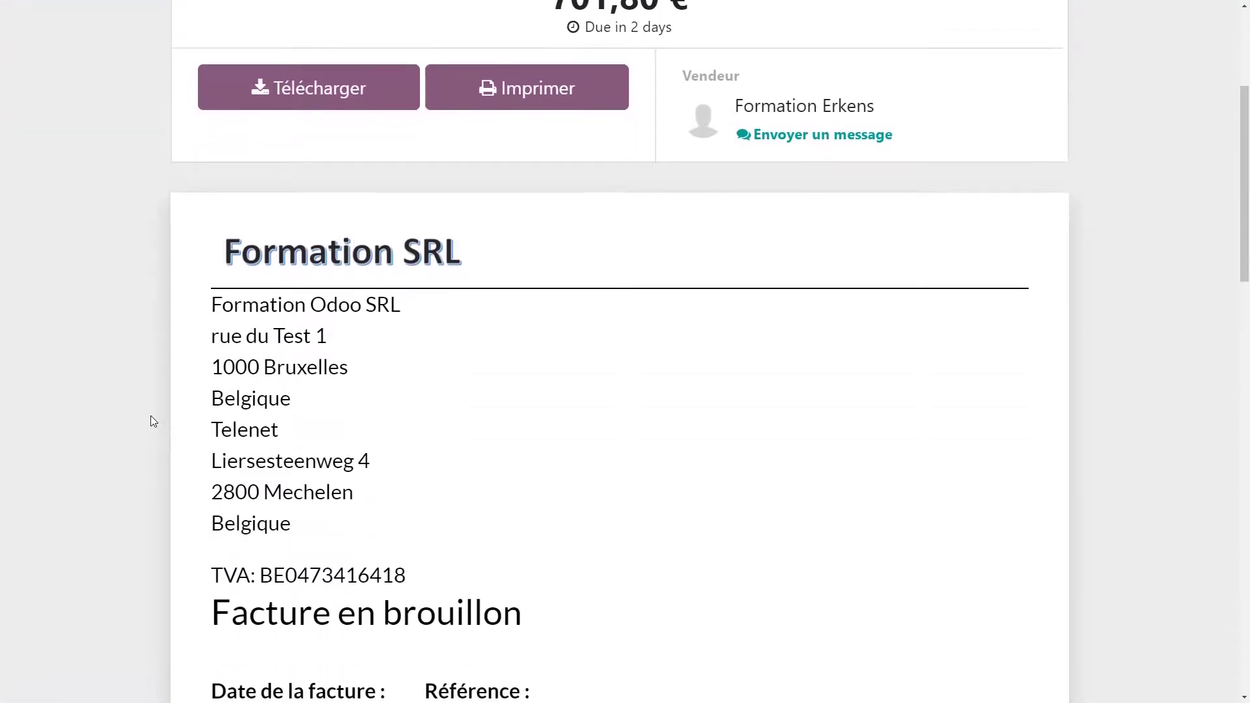
pyautogui.scroll(-8, 151, 417)
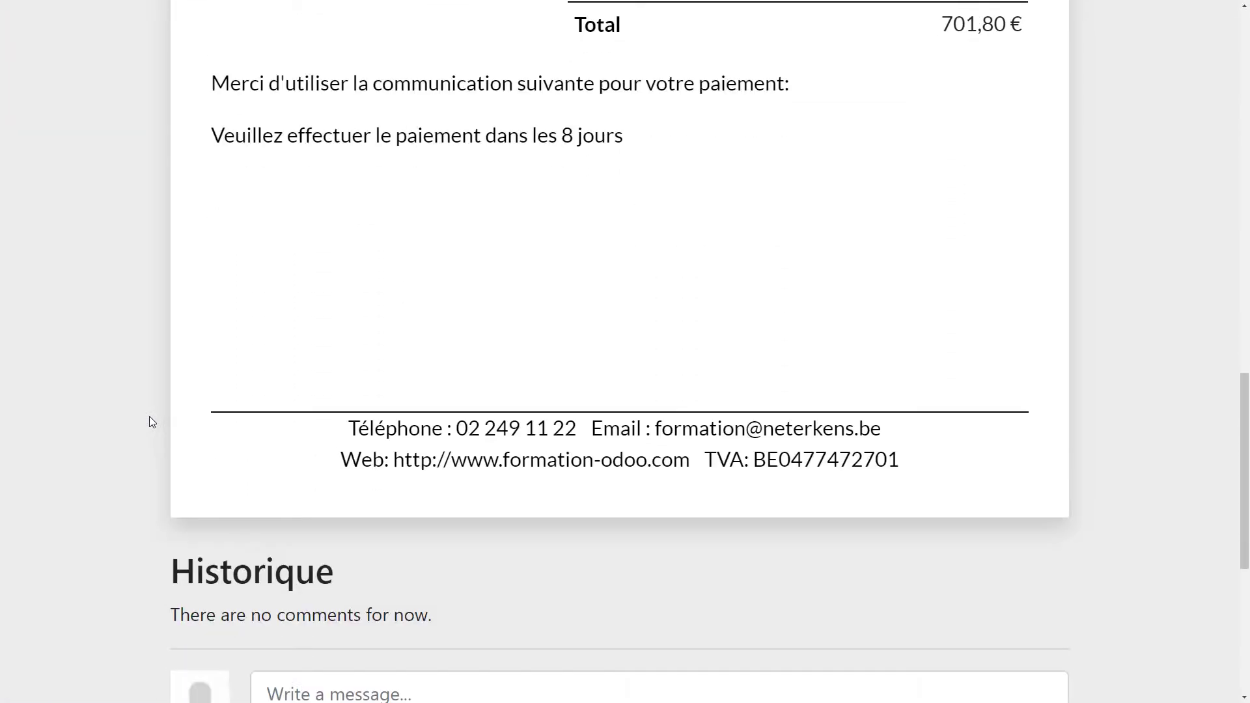
pyautogui.scroll(6, 150, 416)
pyautogui.scroll(15, 149, 416)
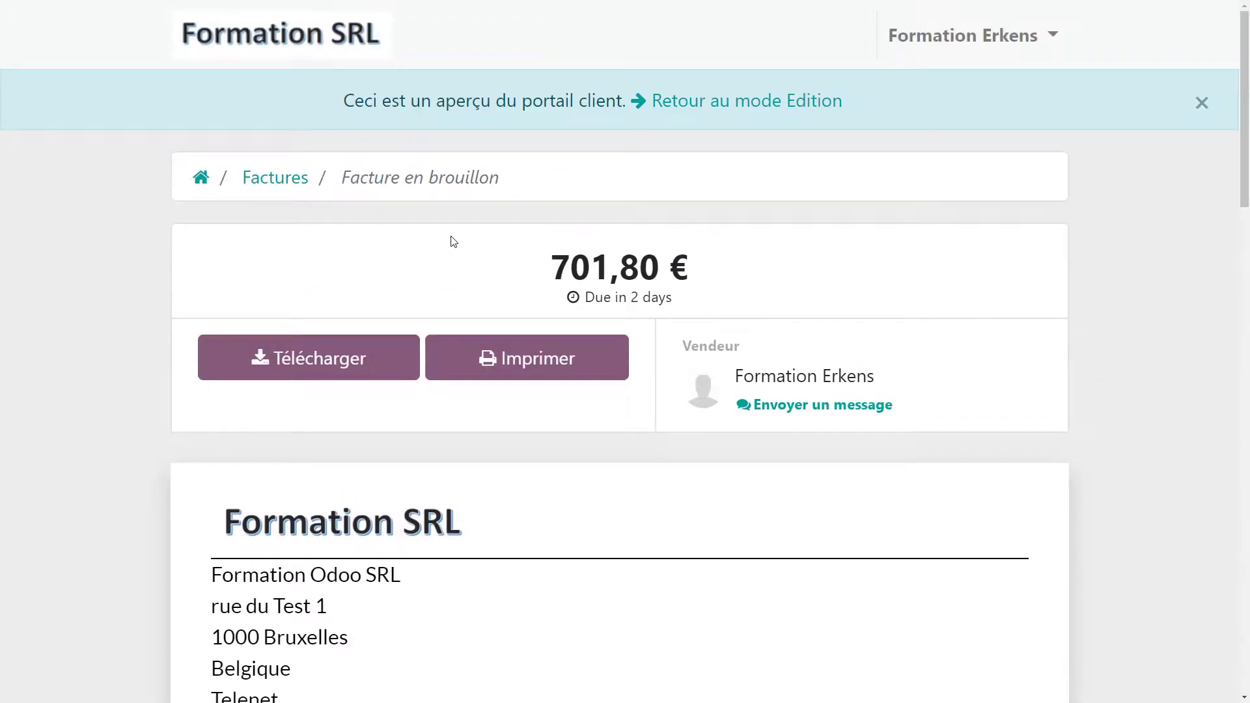
# - Return from the portal preview to edit mode and post the Telenet invoice
pyautogui.click(731, 106)
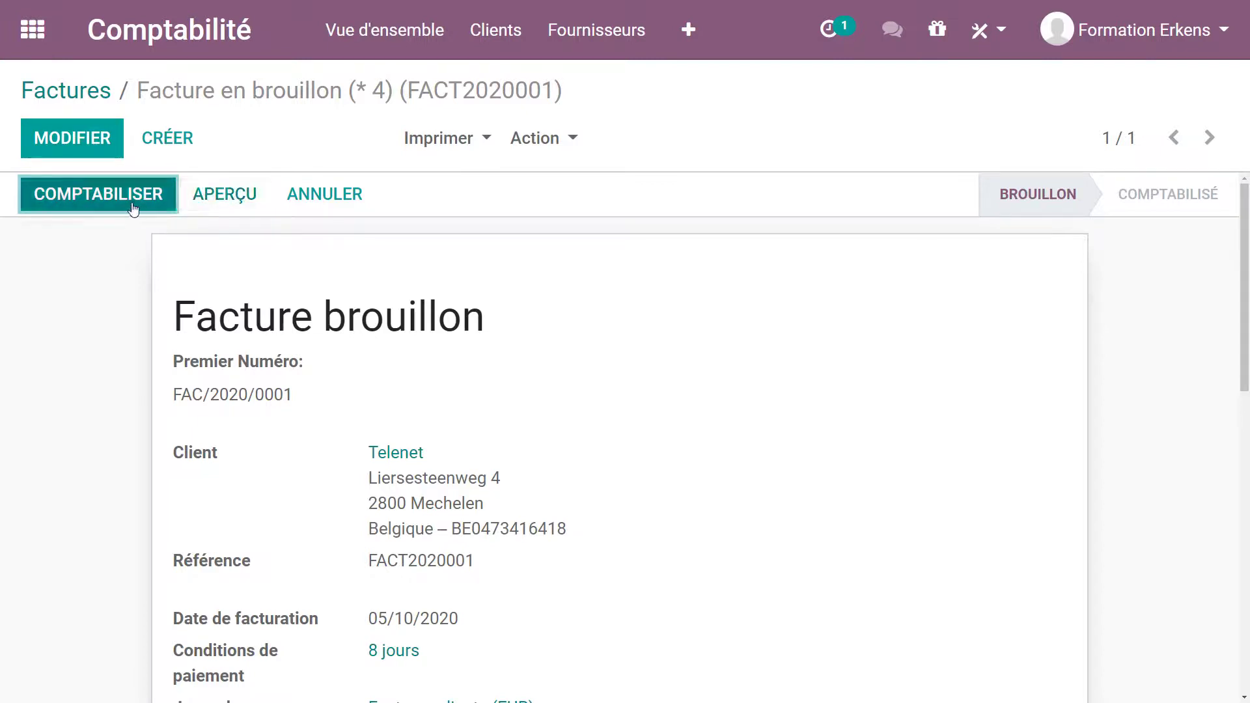
pyautogui.click(133, 208)
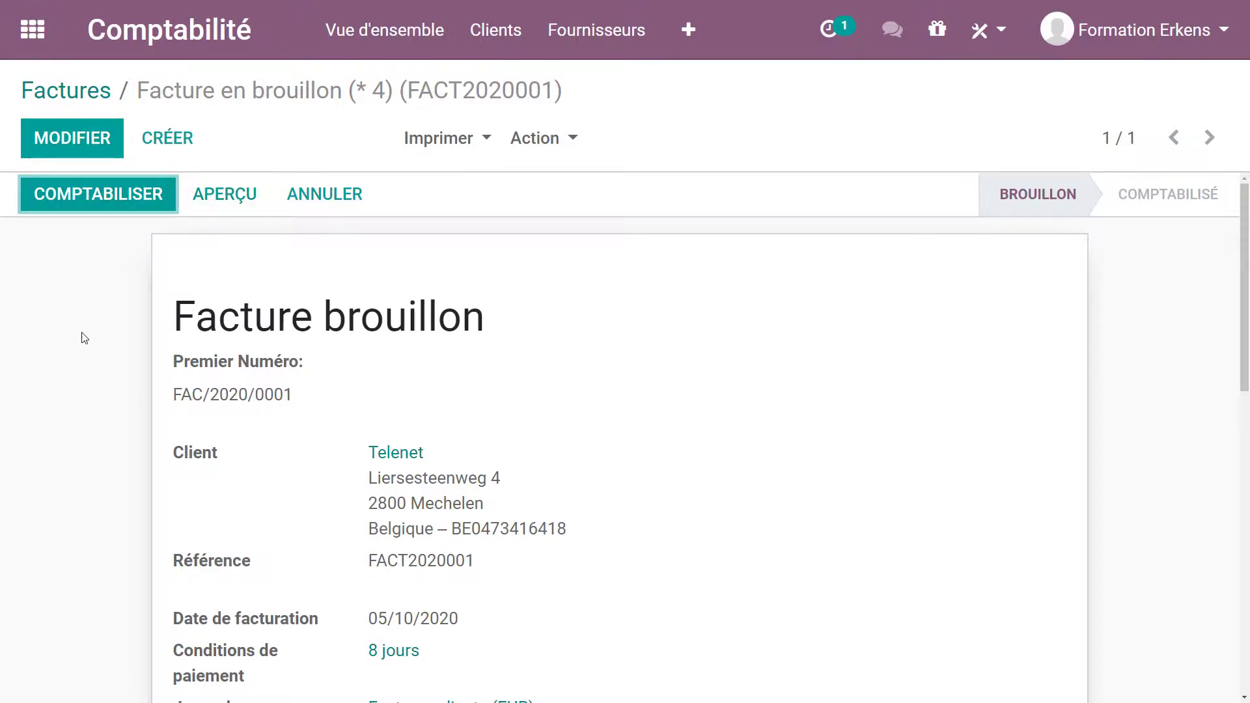
pyautogui.click(99, 201)
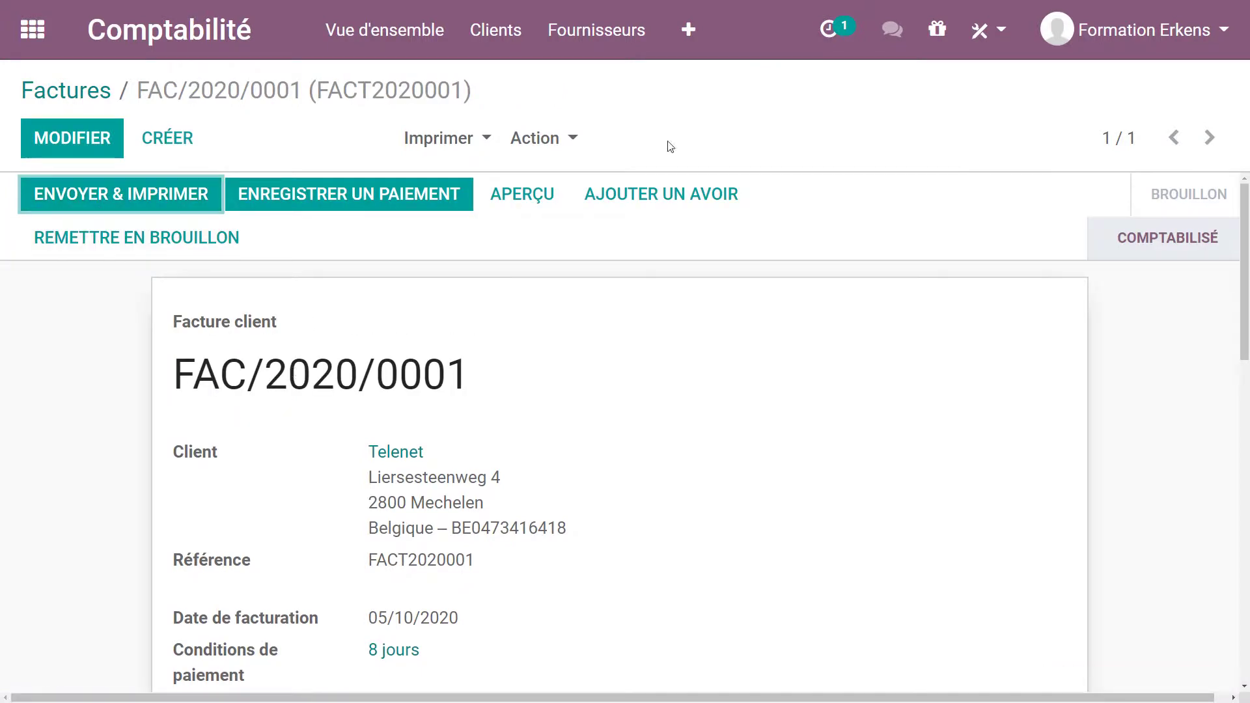
# - View the Belgian Compte de résultats report and expand the Chiffre d'affaires heading into its accounts
pyautogui.click(688, 29)
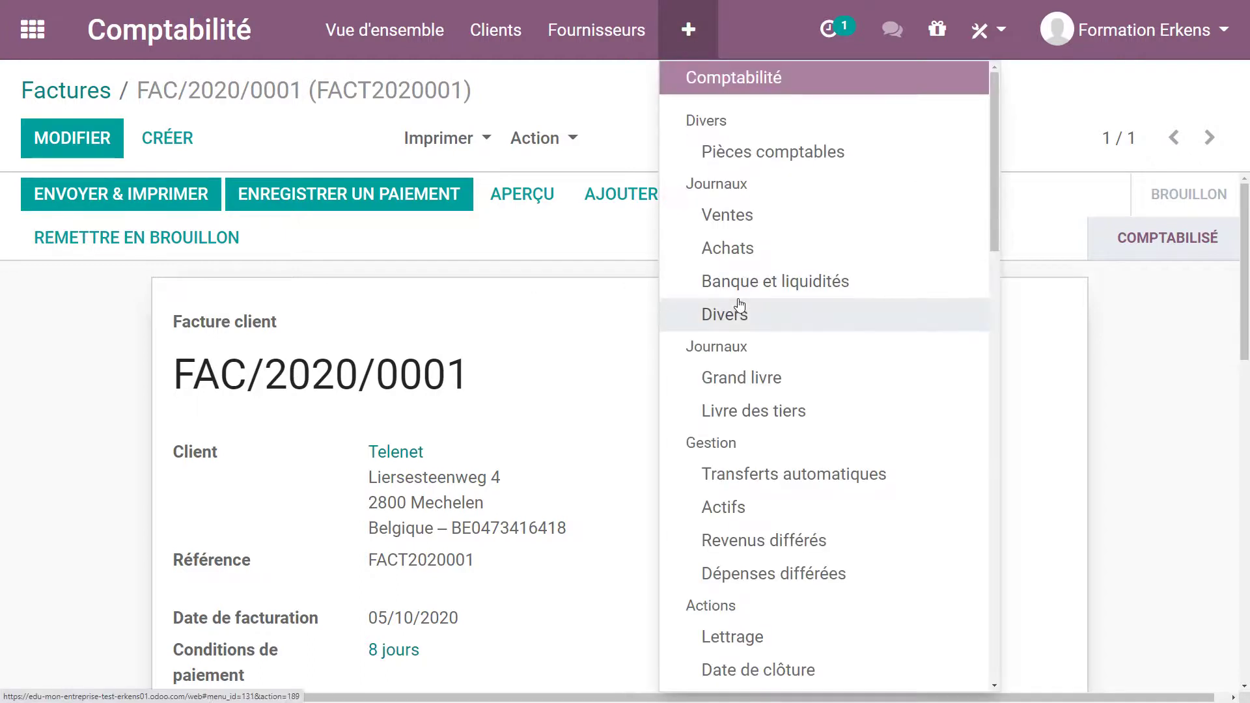
pyautogui.scroll(-3, 738, 221)
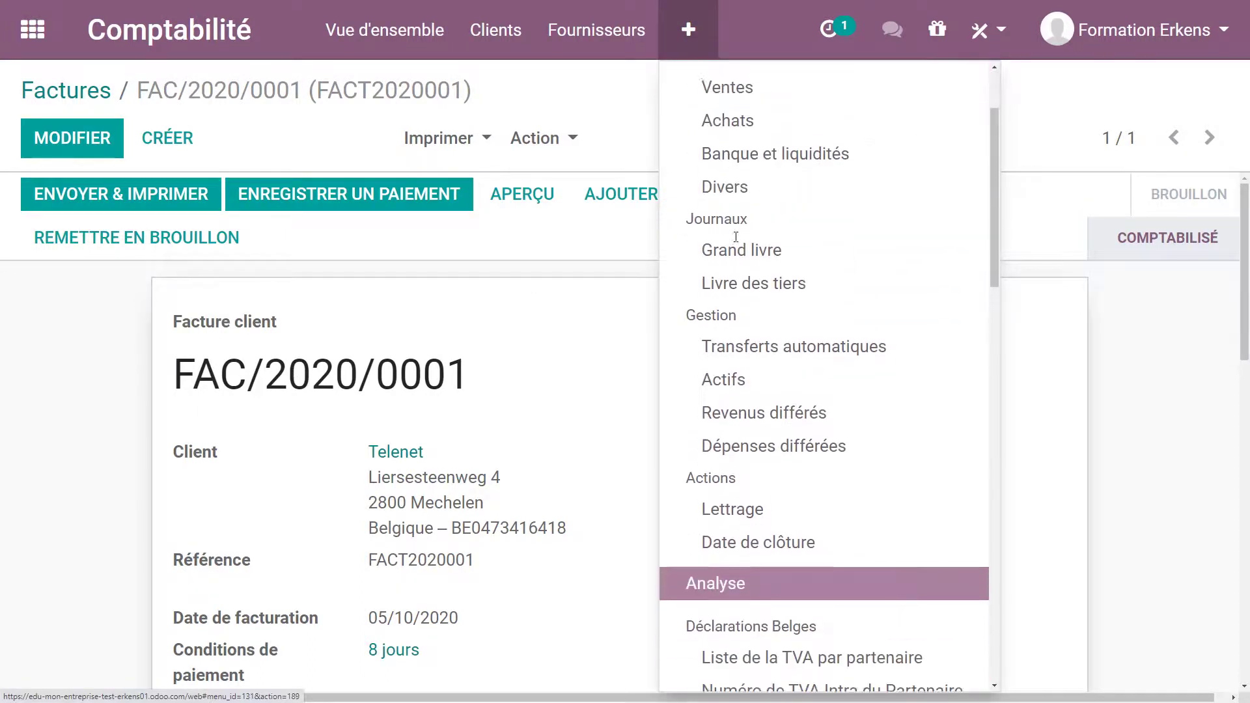
pyautogui.scroll(-4, 737, 244)
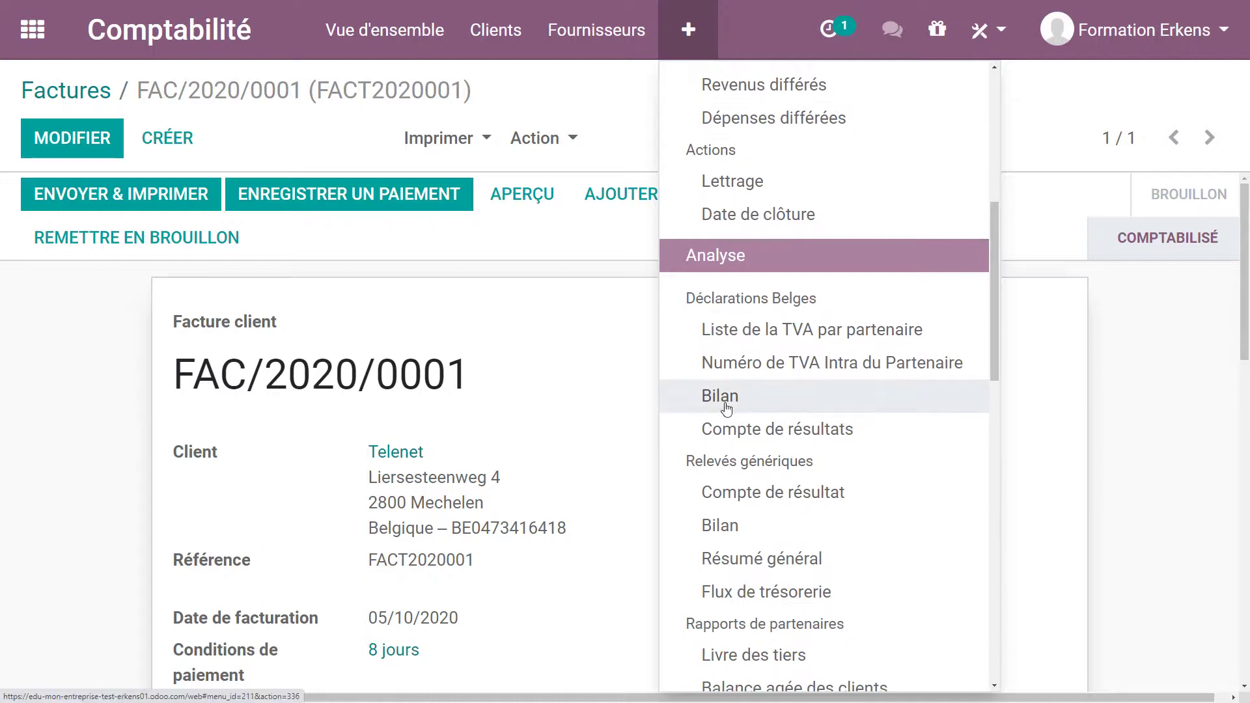
pyautogui.click(737, 430)
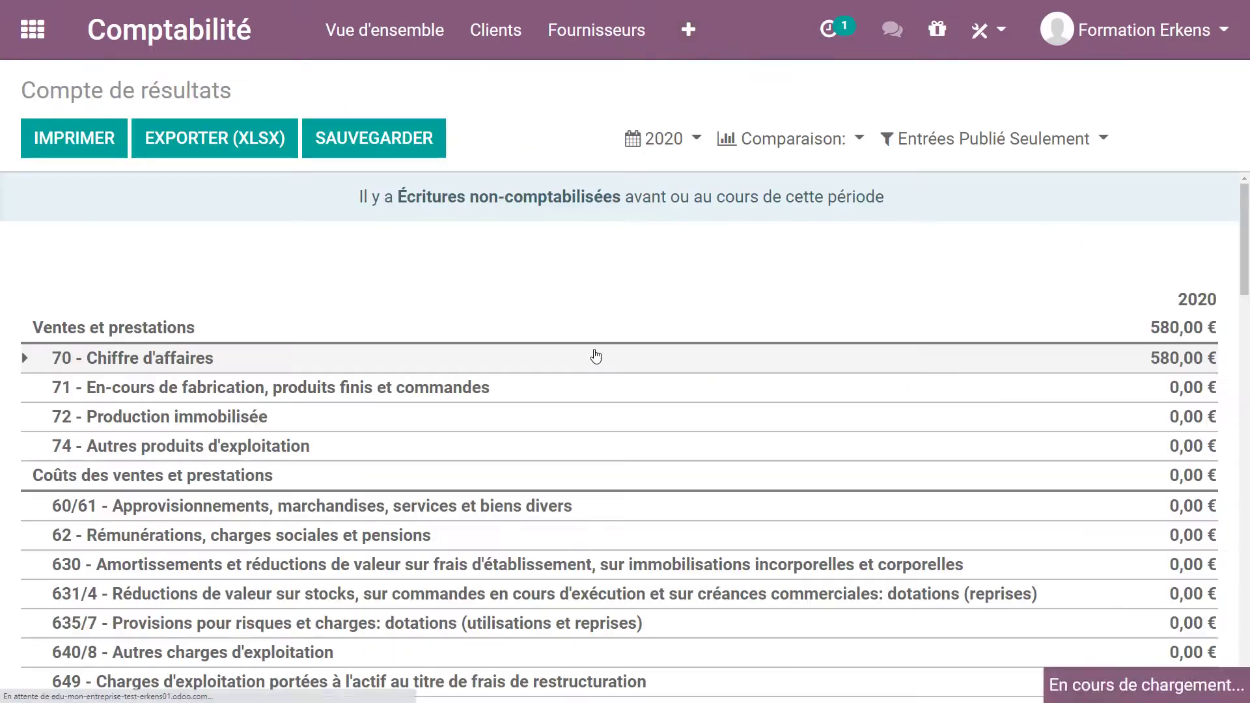
pyautogui.scroll(-1, 532, 359)
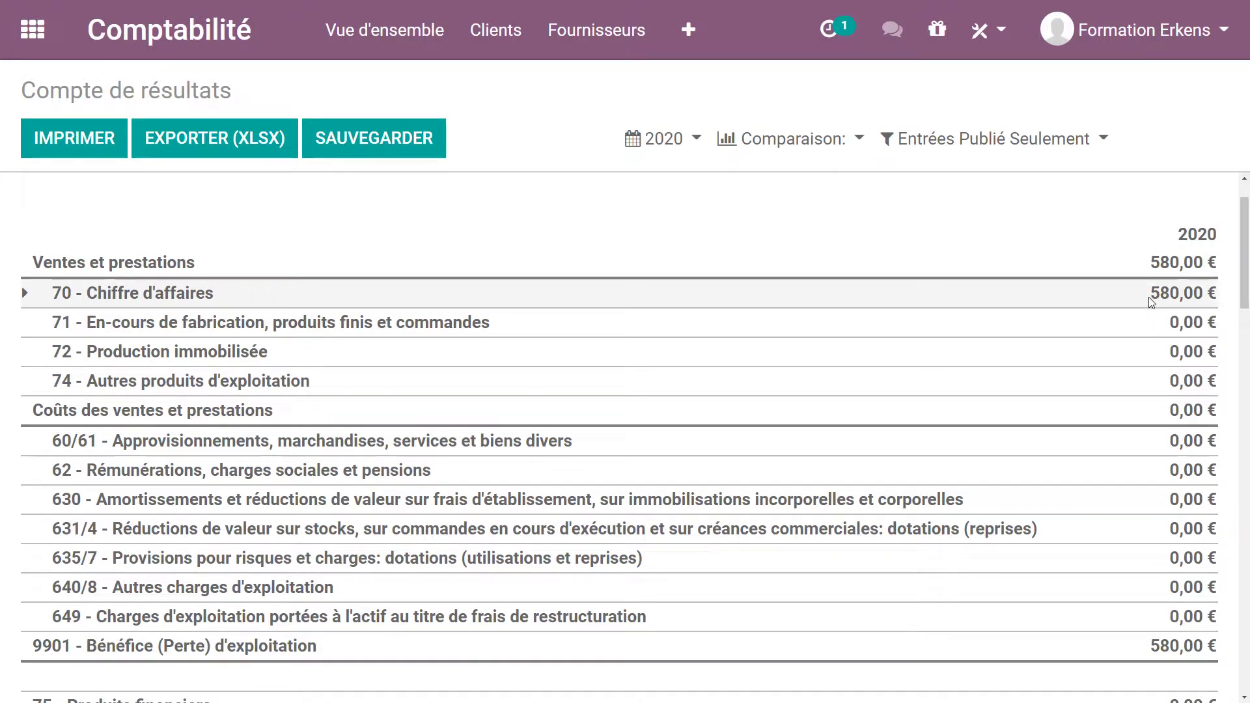
pyautogui.click(26, 294)
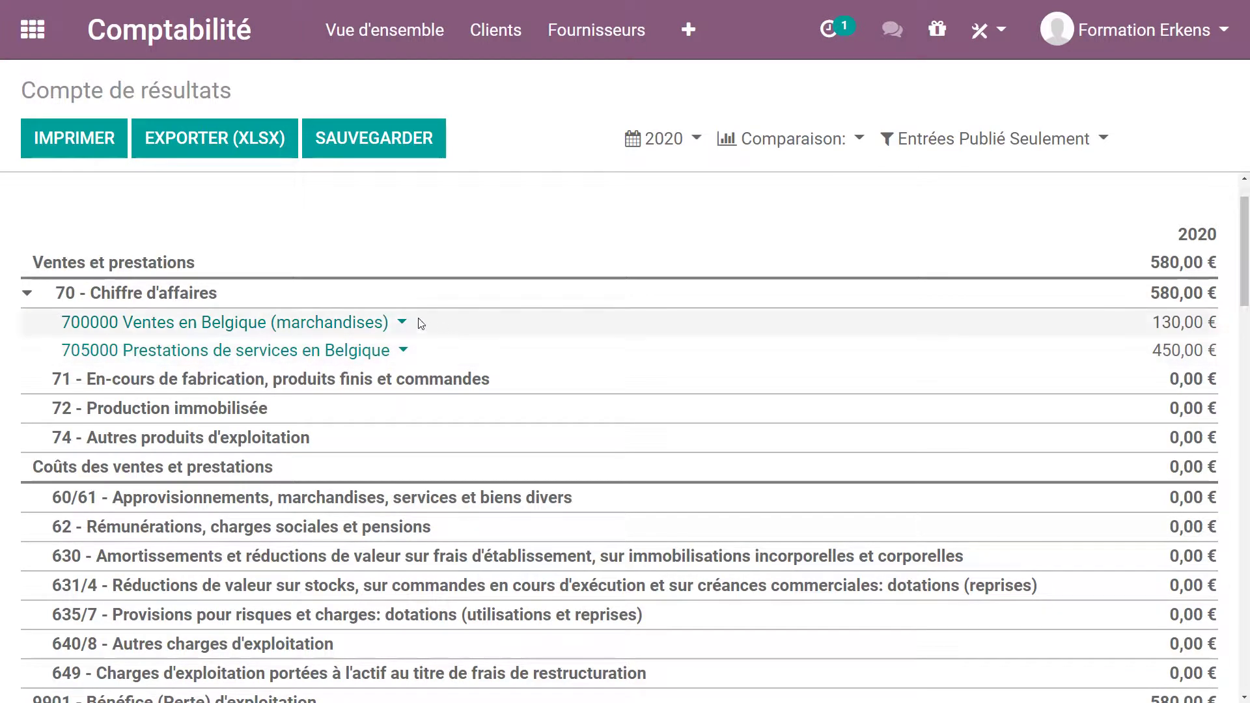
# - View the Belgian Bilan report and inspect the Clients account under Créances commerciales, including its available options
pyautogui.click(688, 39)
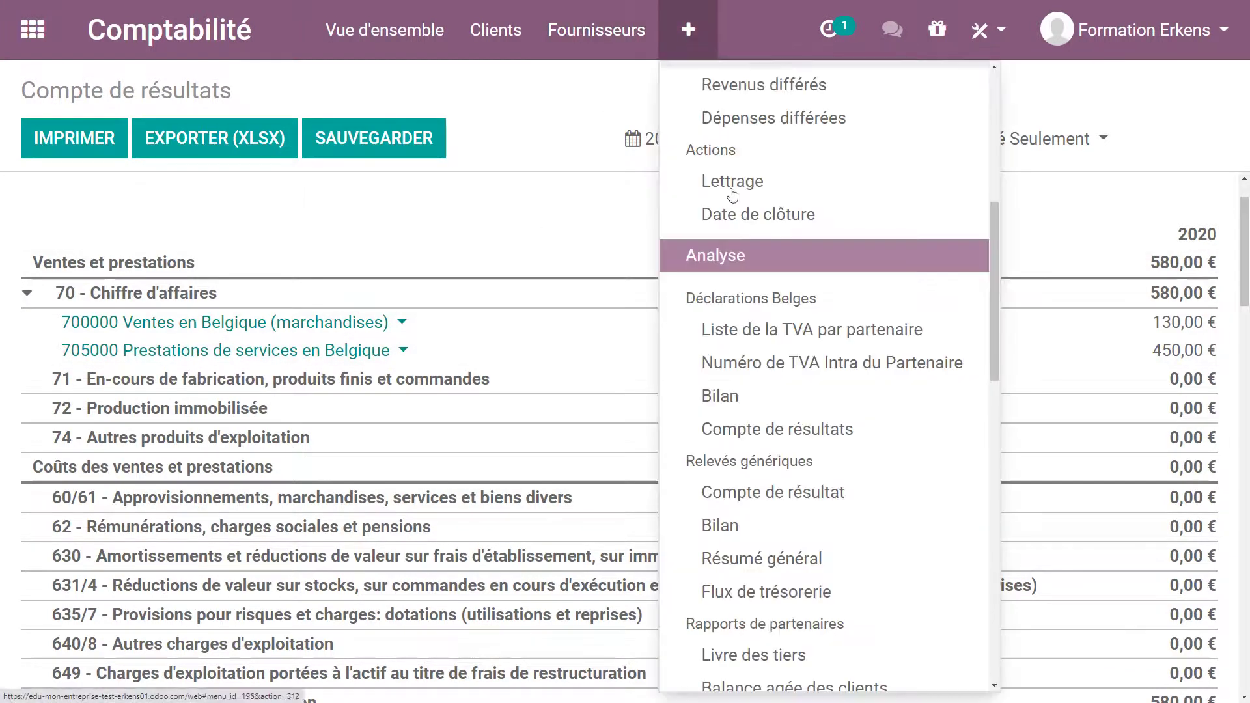
pyautogui.click(729, 396)
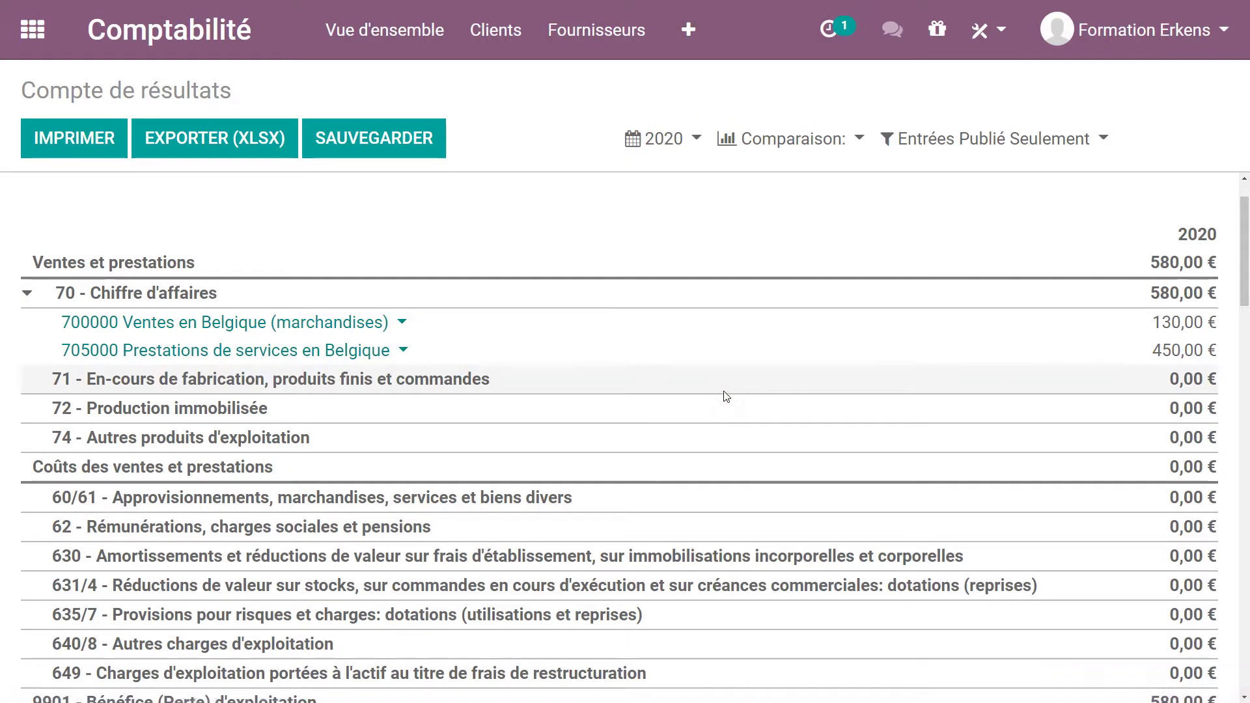
pyautogui.scroll(-8, 549, 379)
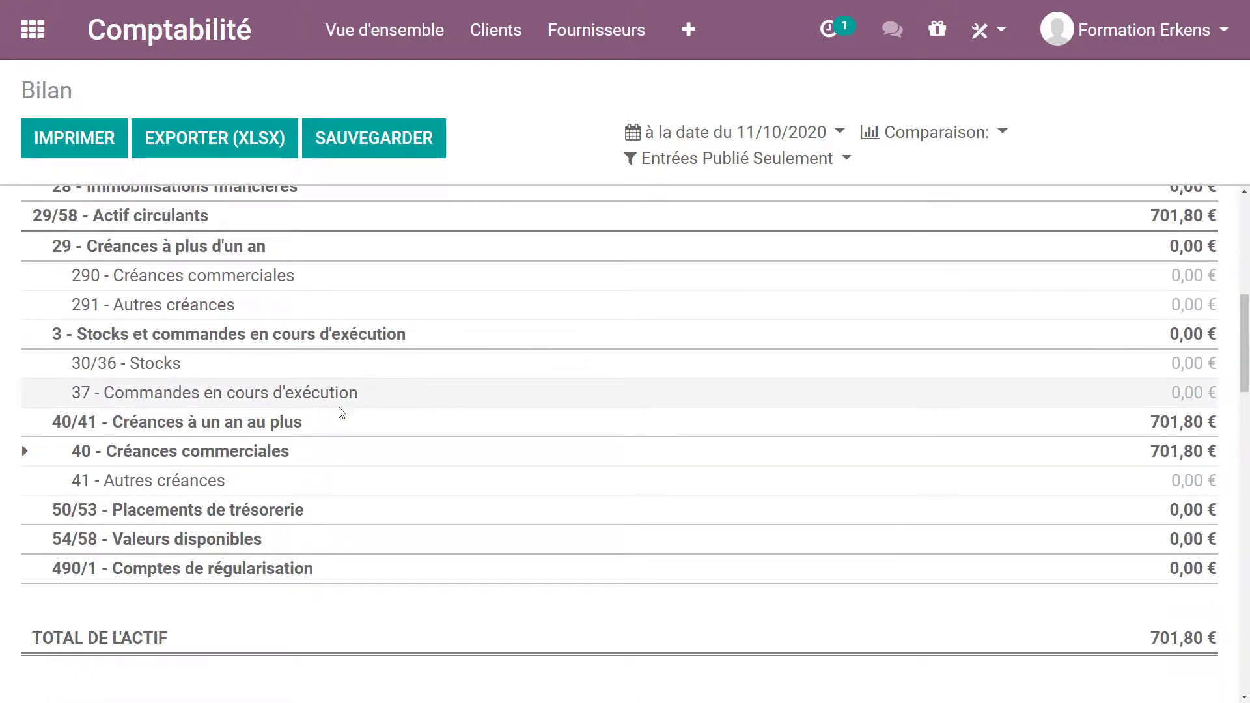
pyautogui.click(97, 464)
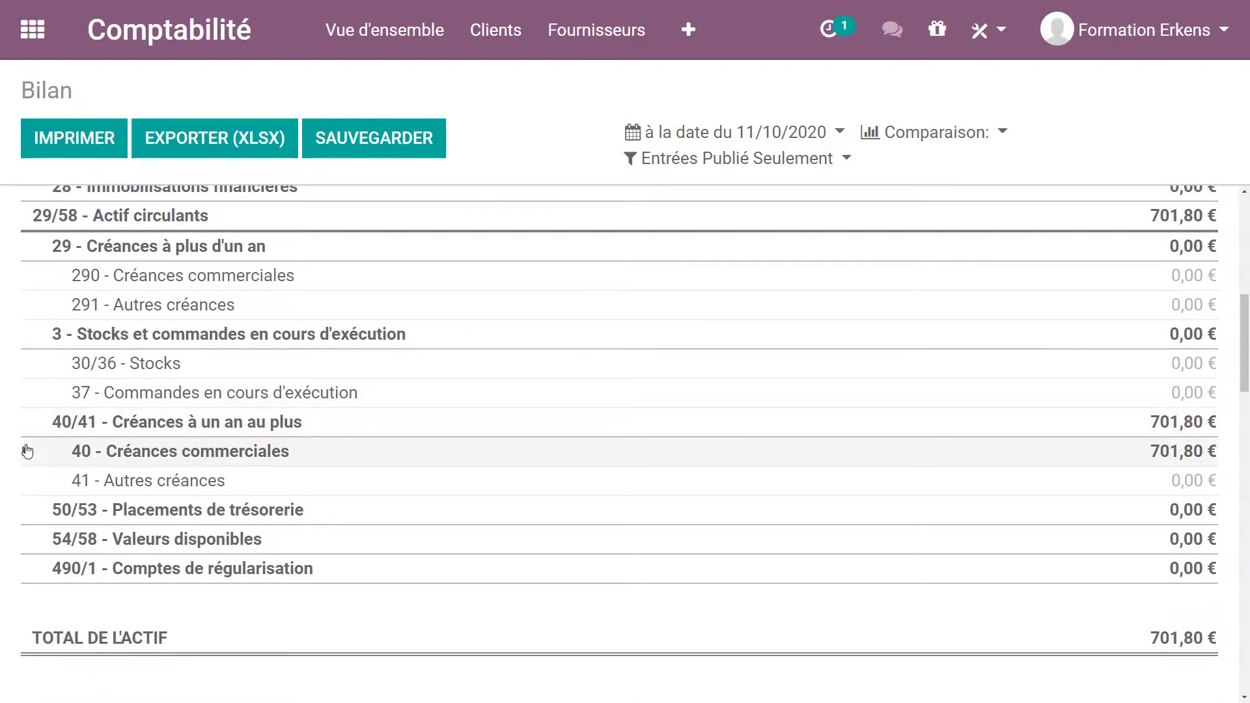
pyautogui.click(199, 483)
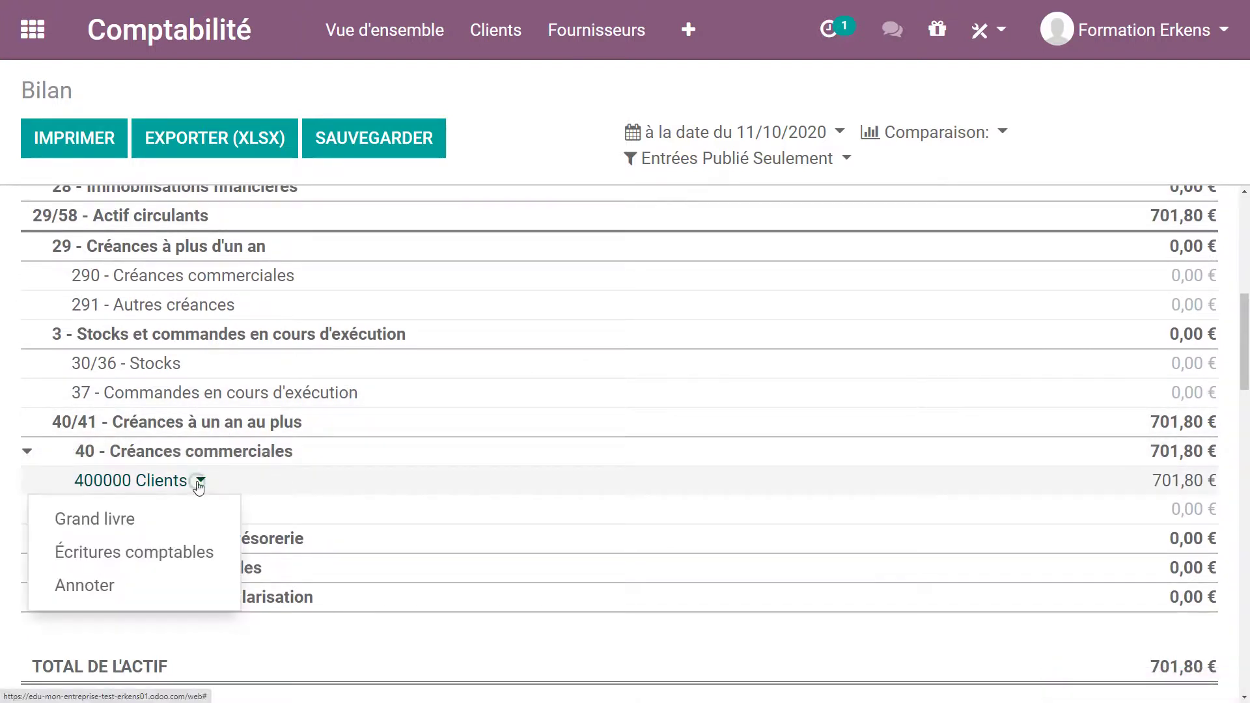
pyautogui.click(390, 455)
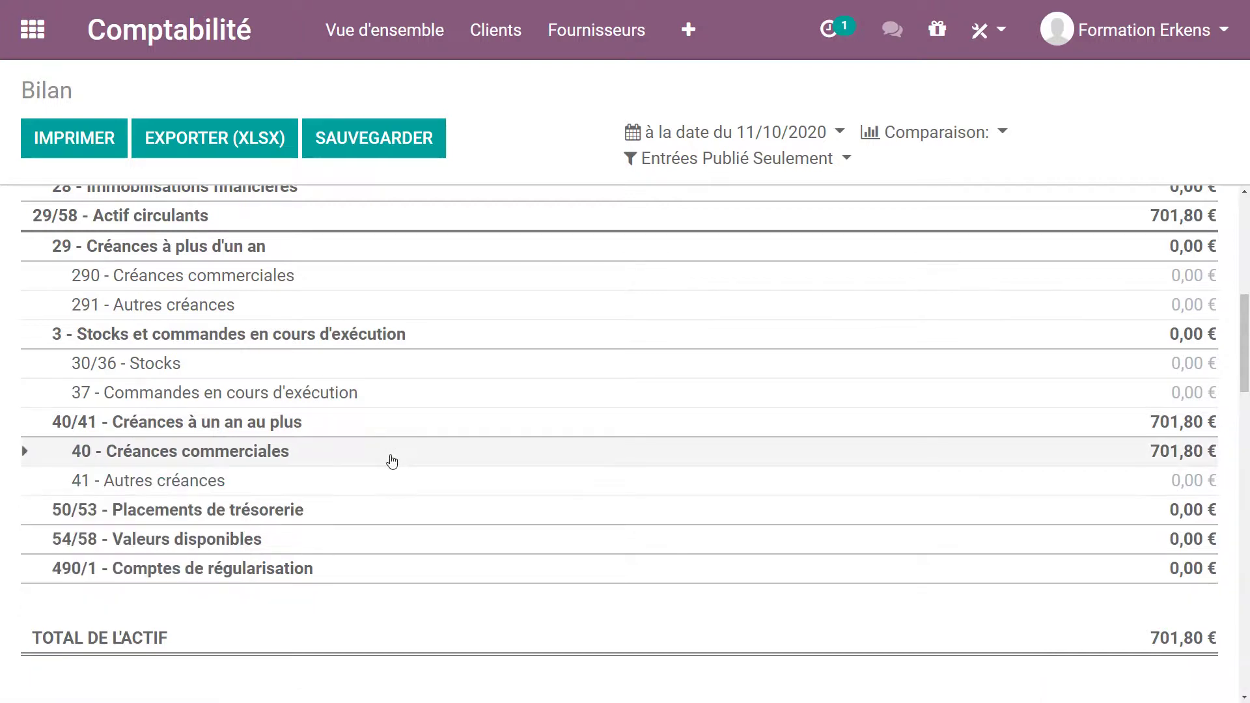
# - Examine the liabilities in the Bilan and expand the Impôts heading to check the T.V.A. à payer account
pyautogui.scroll(-5, 390, 460)
pyautogui.scroll(-7, 386, 460)
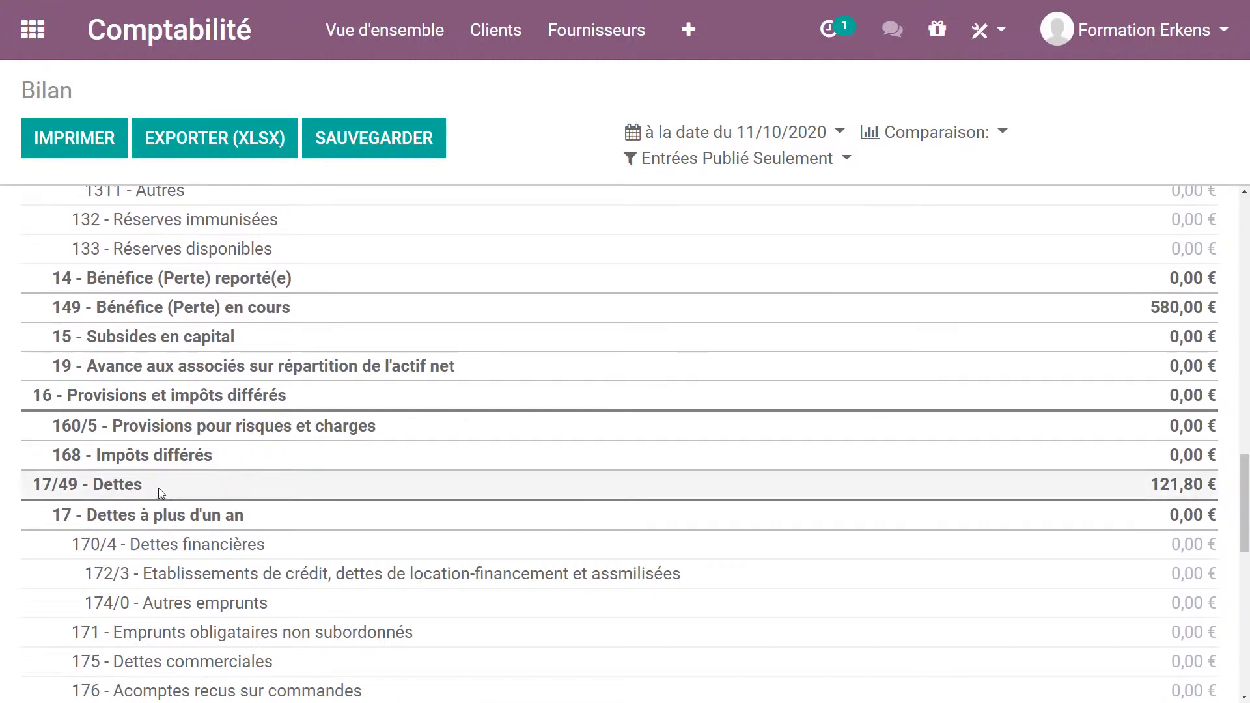
pyautogui.scroll(-5, 139, 487)
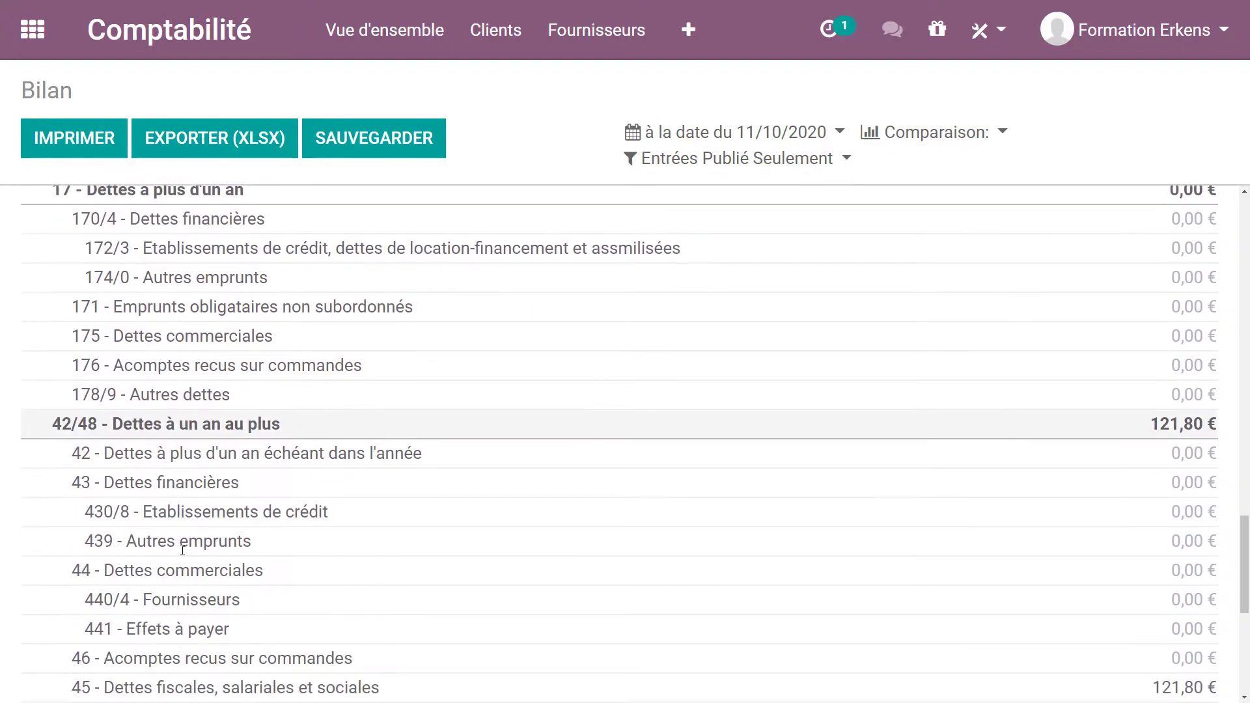
pyautogui.scroll(-2, 183, 550)
pyautogui.click(25, 586)
pyautogui.scroll(-2, 312, 534)
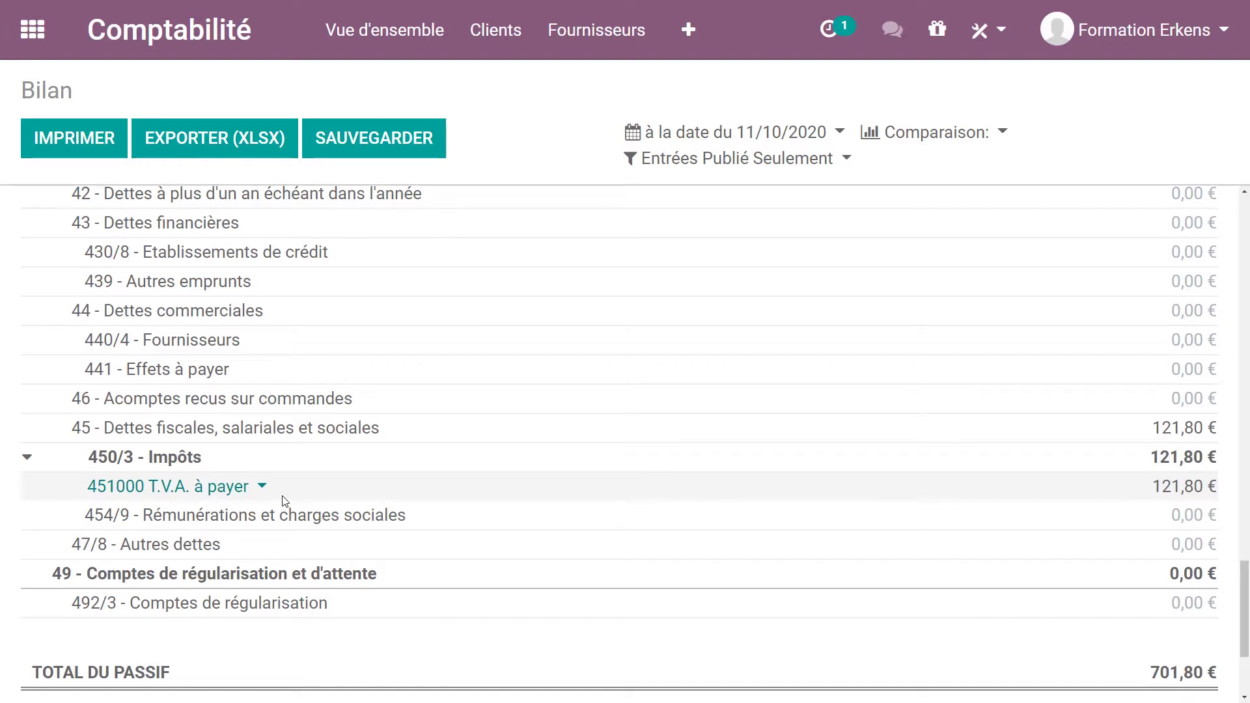
pyautogui.scroll(5, 288, 505)
# - Open the posted Telenet invoice from the list of customer invoices
pyautogui.click(496, 30)
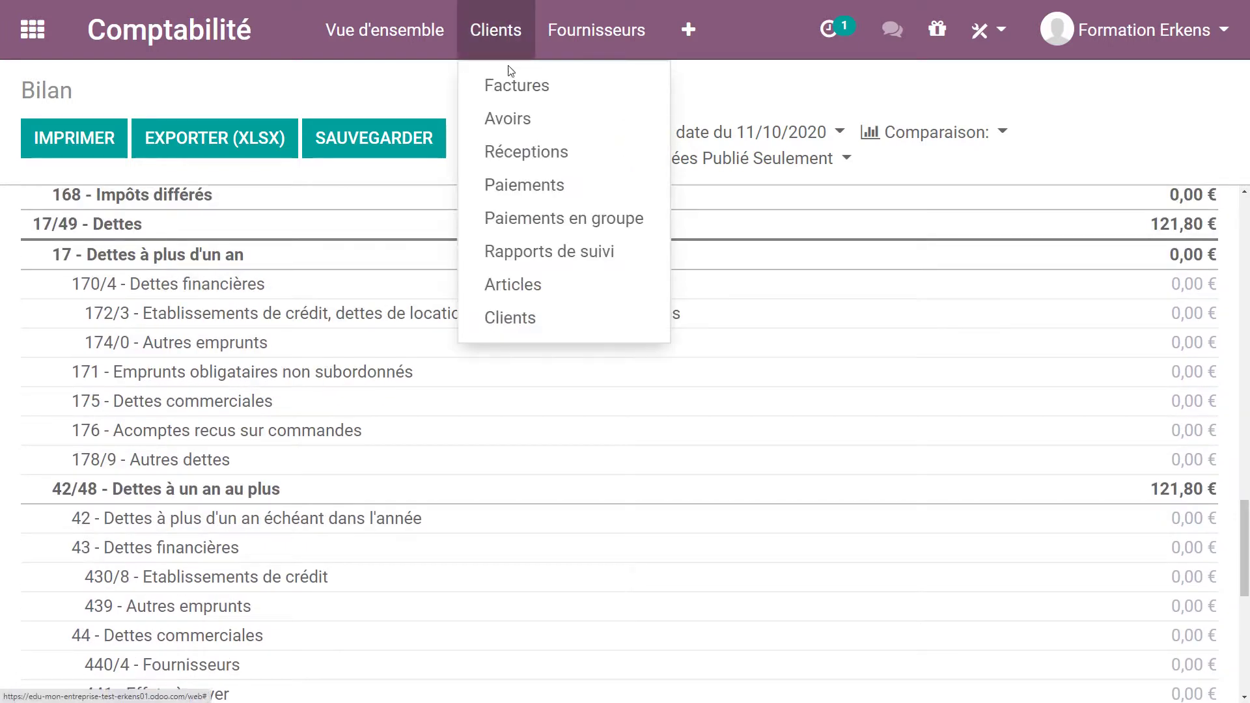
pyautogui.click(514, 86)
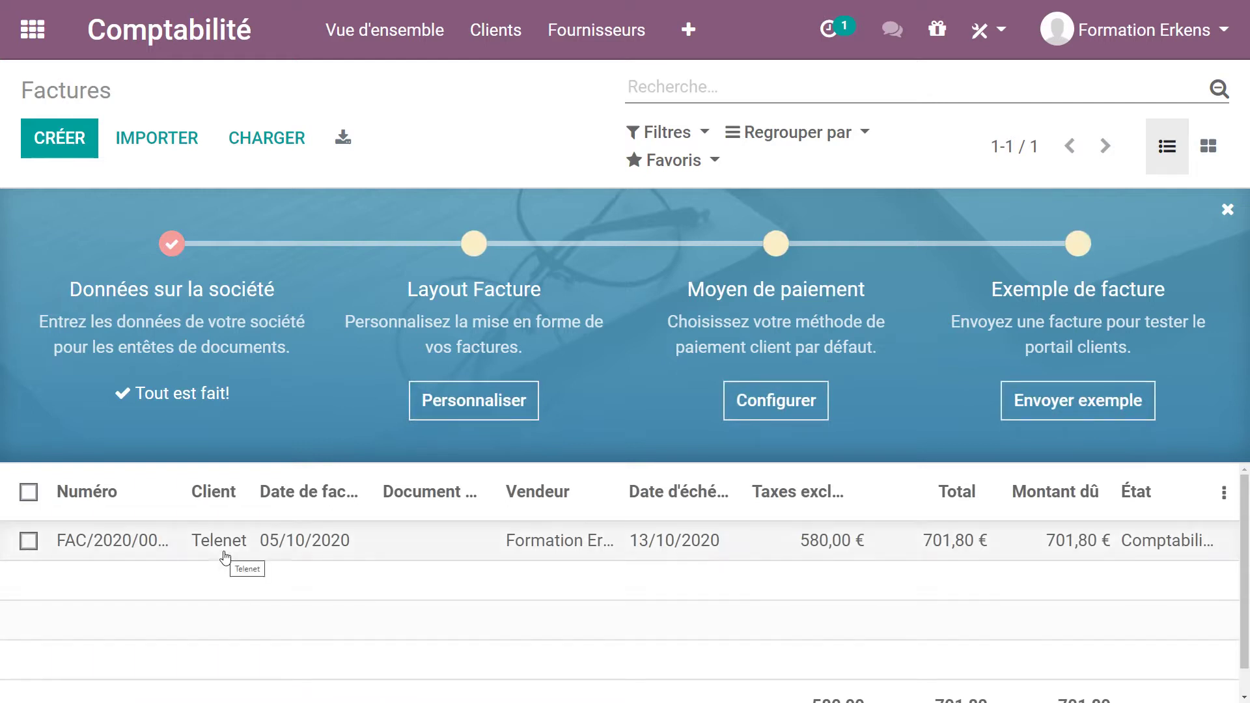
pyautogui.click(257, 550)
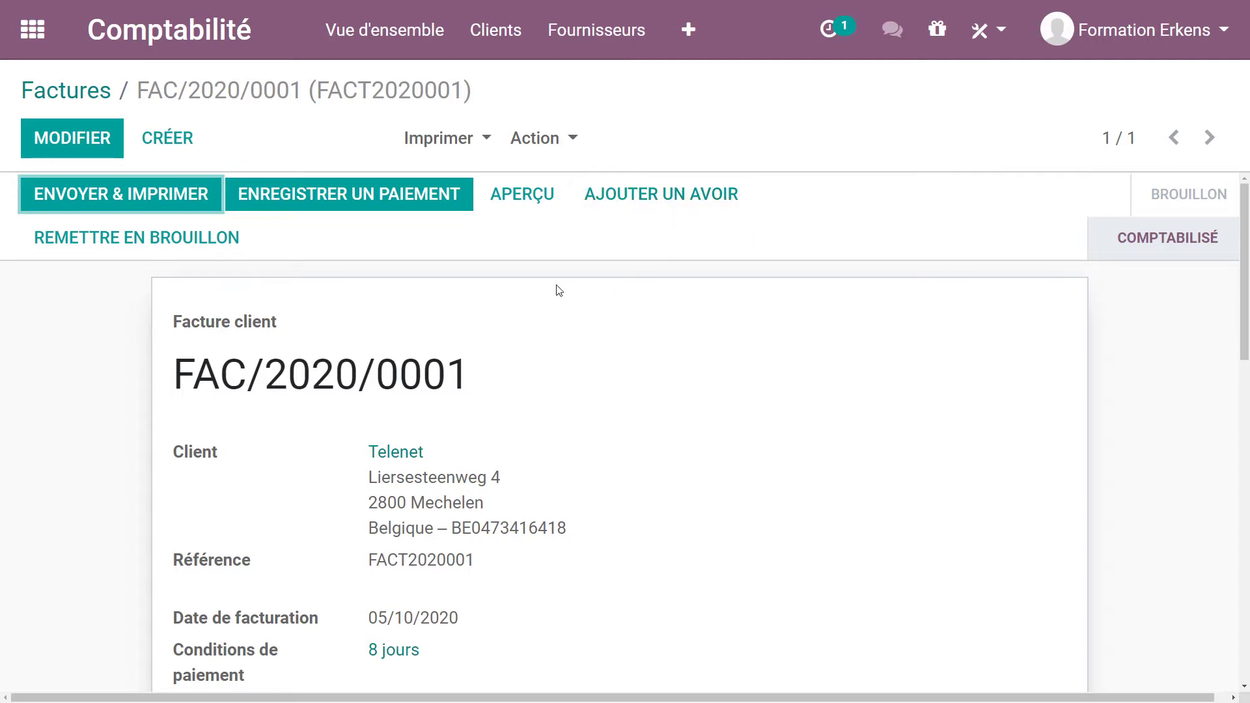
# - Register the invoice's payment through the Banque (EUR) journal, dated 08/10/2020, and validate it
pyautogui.click(353, 201)
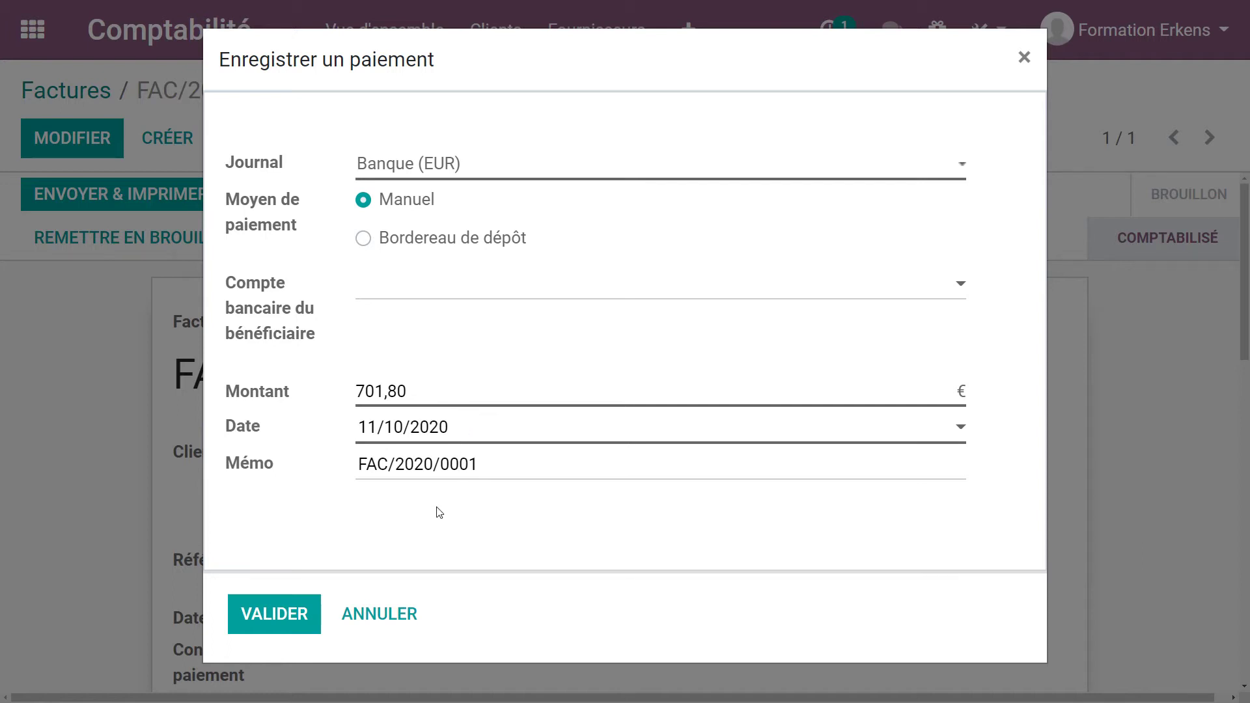
pyautogui.click(399, 432)
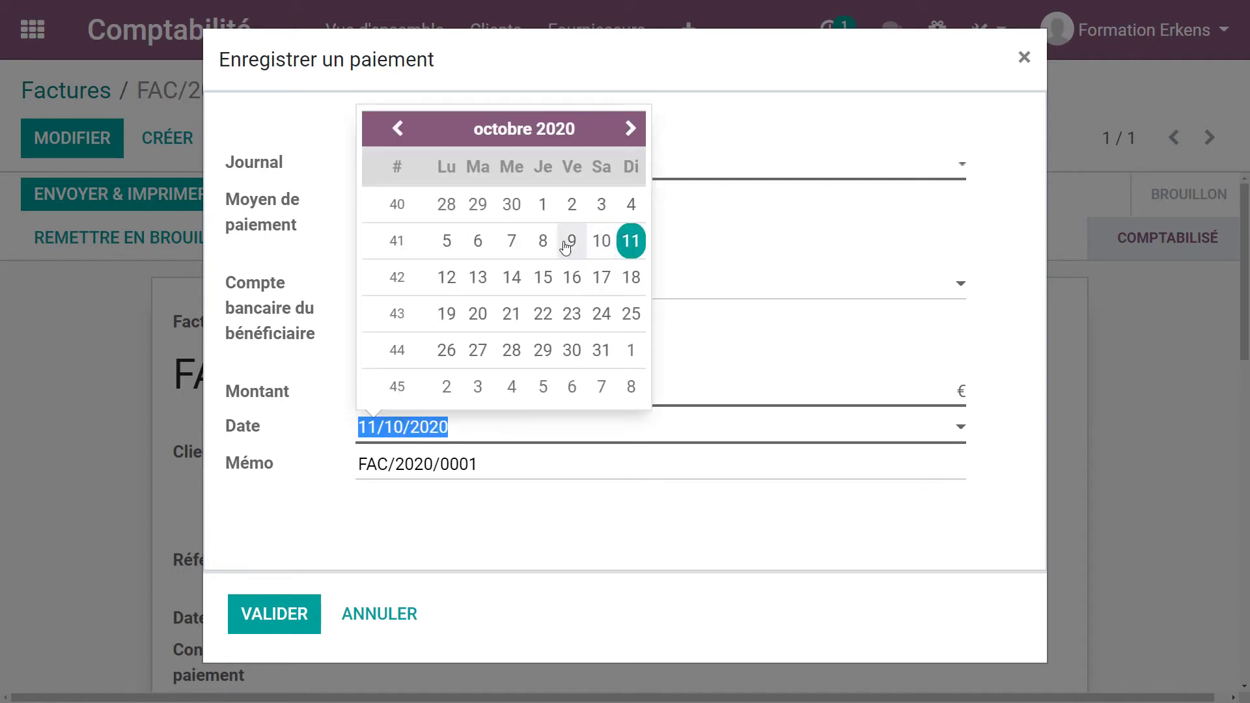
pyautogui.click(543, 241)
pyautogui.click(311, 605)
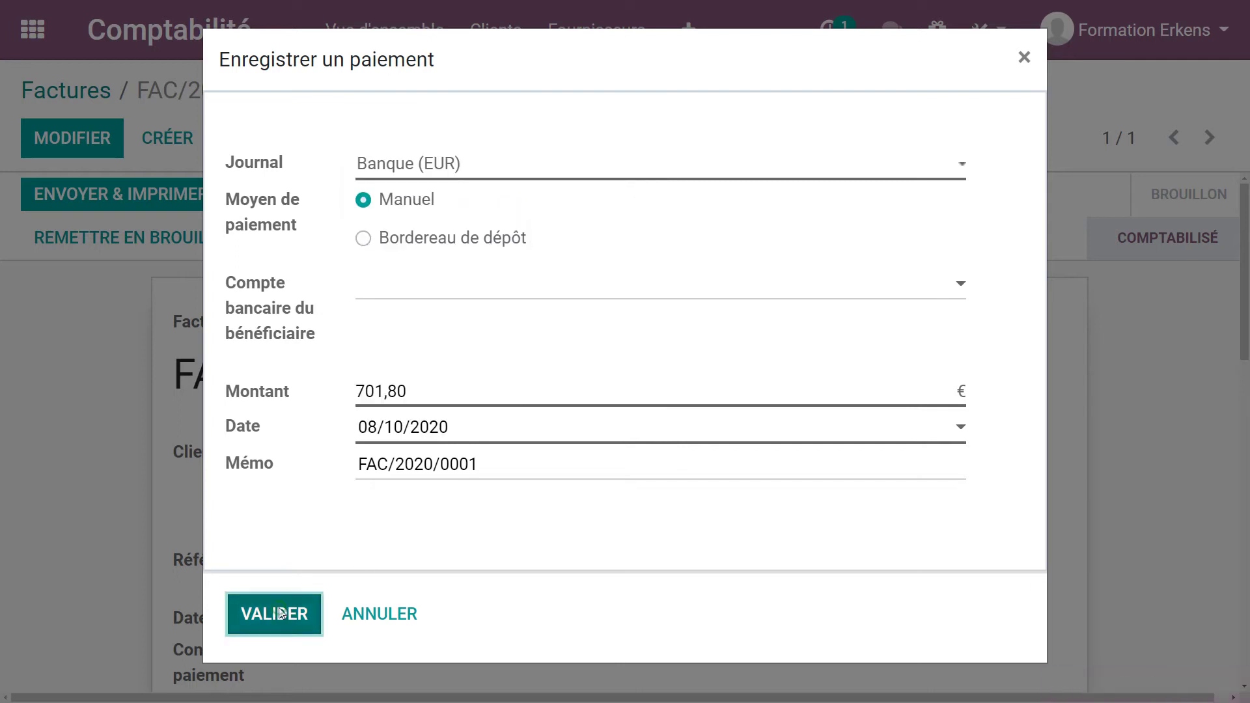